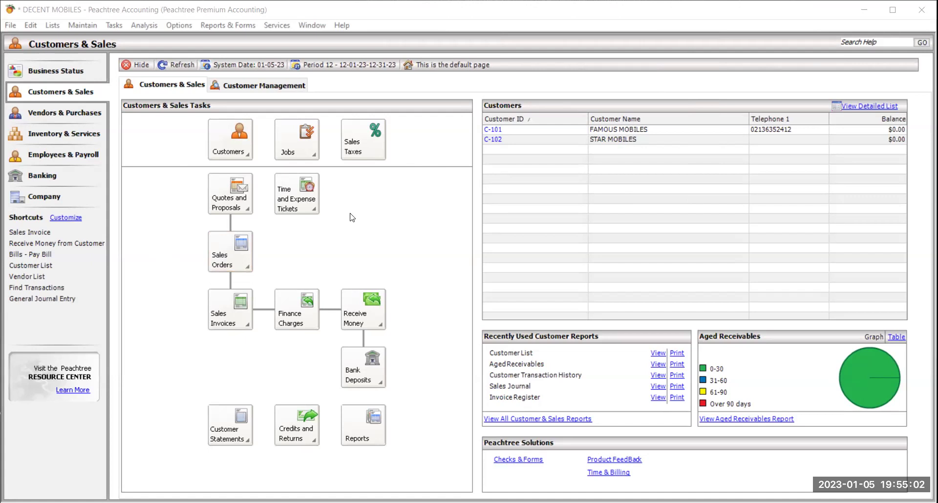
Open a new sales order and select FAMOUS MOBILES as the customer
left_click(114, 26)
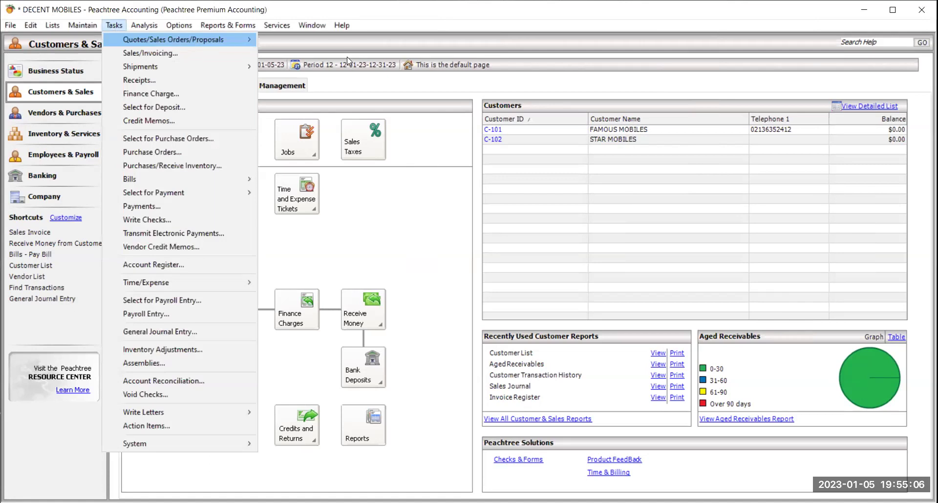
mouse_move(347, 56)
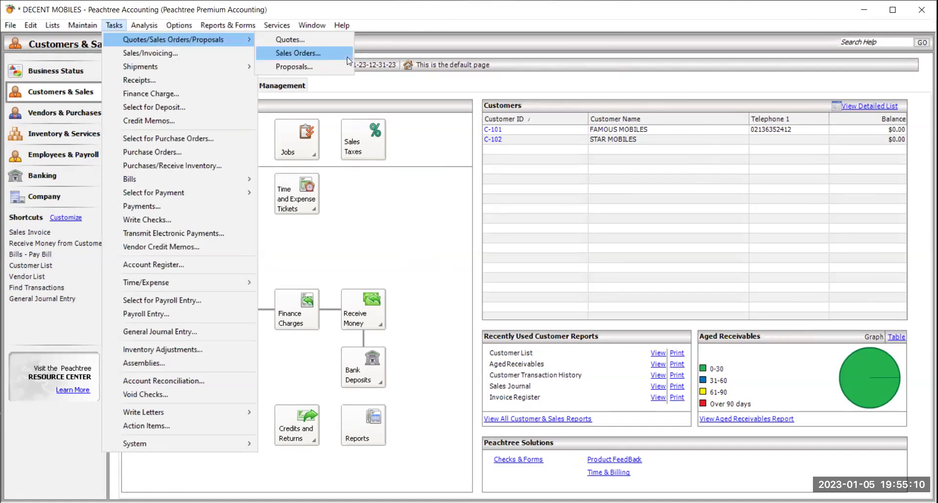
left_click(347, 57)
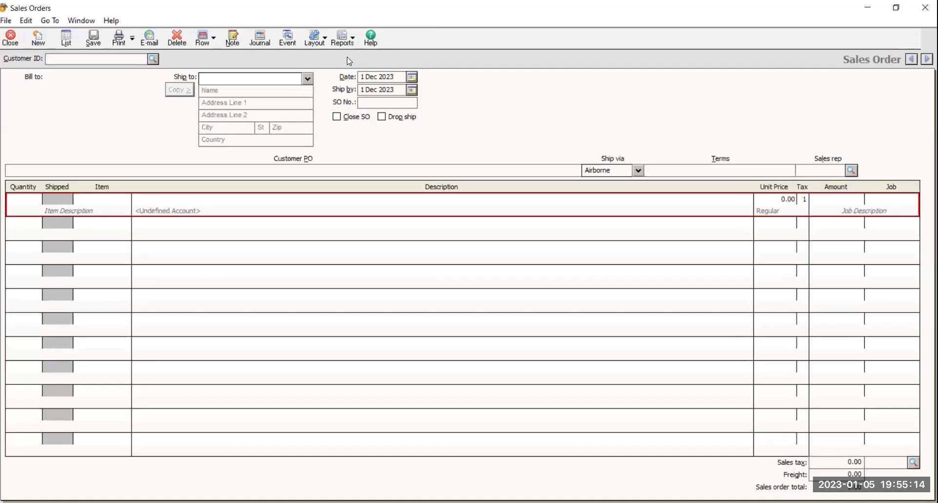
left_click(153, 59)
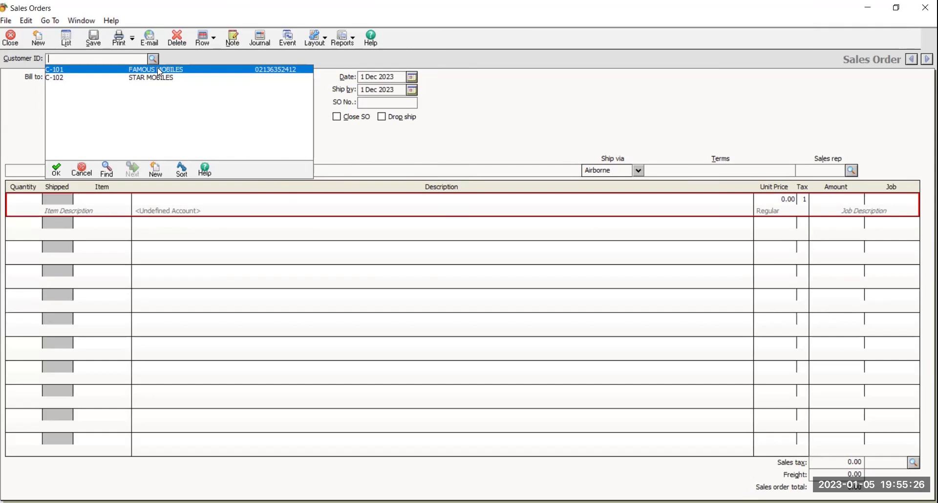
double_click(158, 71)
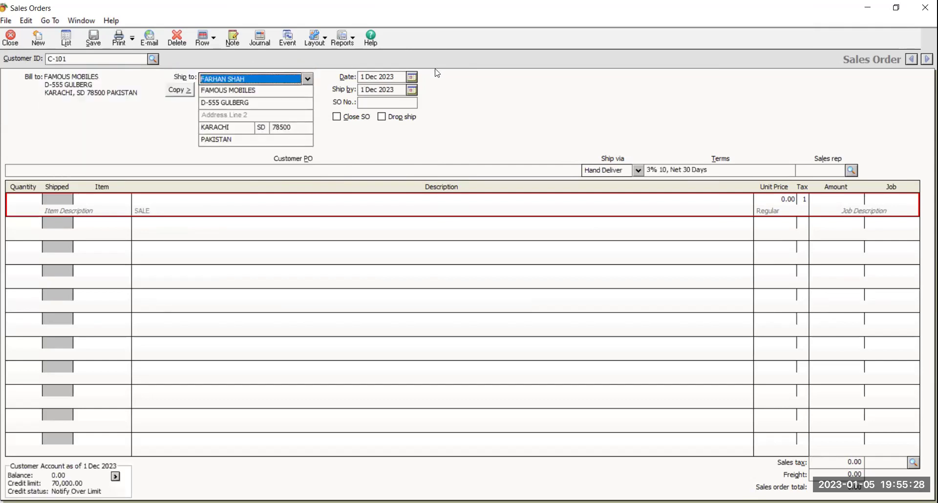
Date the sales order 5 Dec 2023, set its ship-by date to 12 Dec 2023 and enter the sales order number
left_click(412, 77)
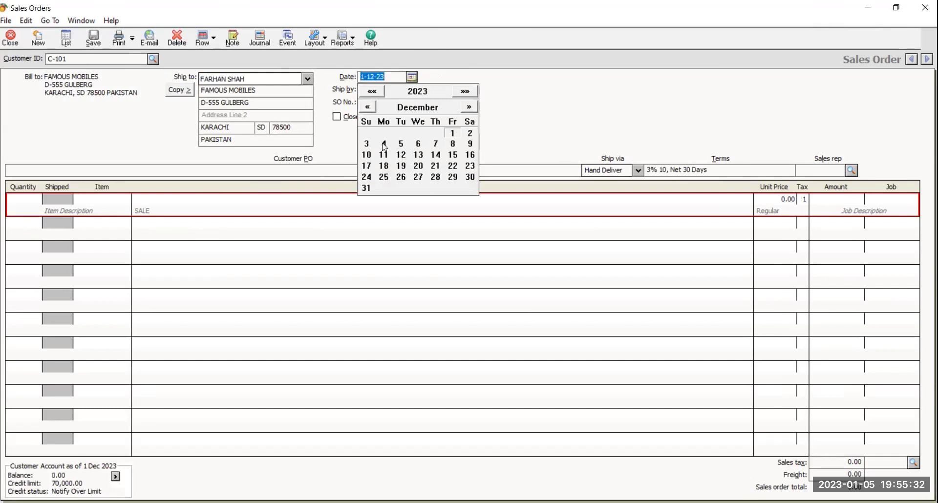
left_click(400, 145)
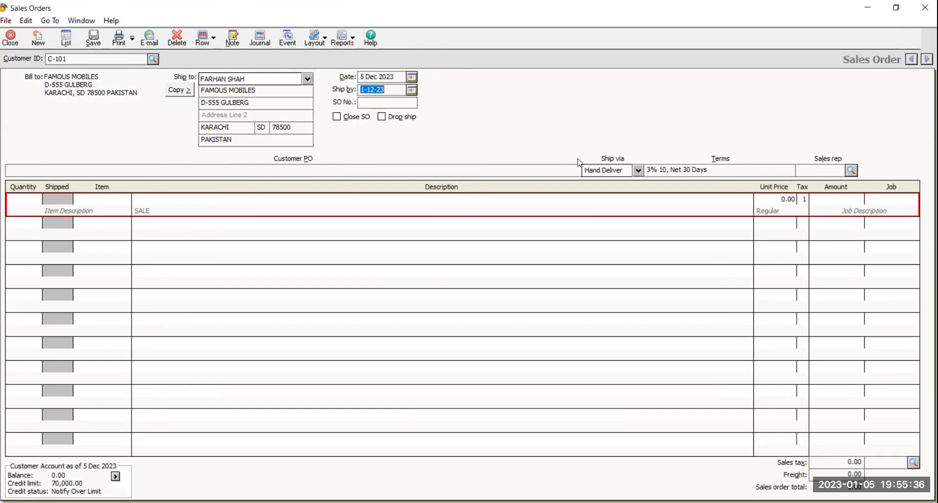
left_click(413, 89)
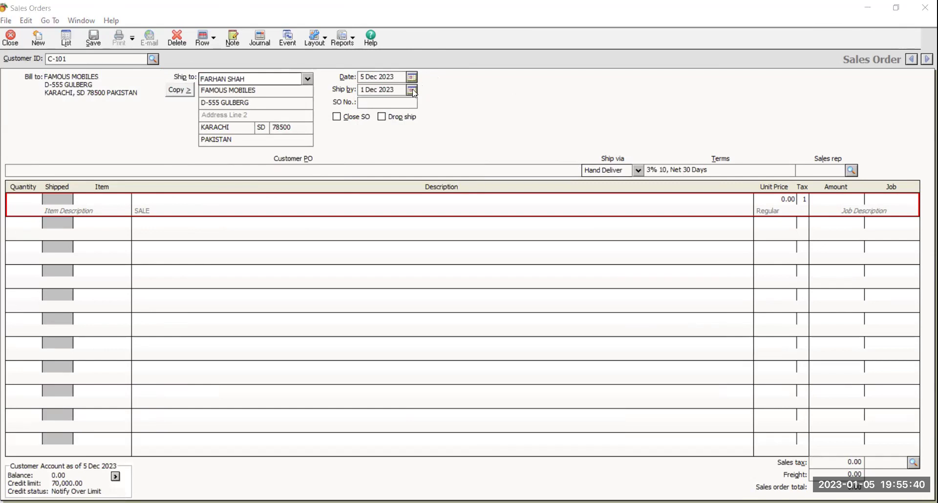
left_click(413, 91)
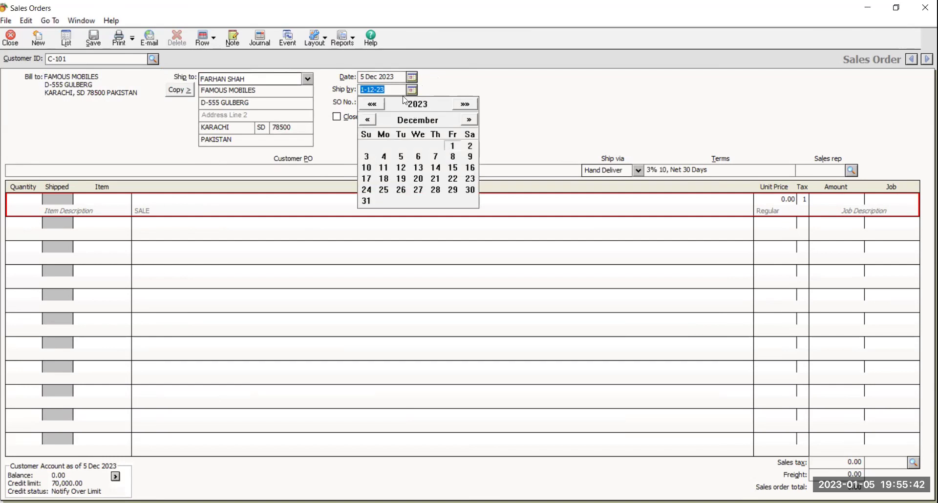
left_click(401, 169)
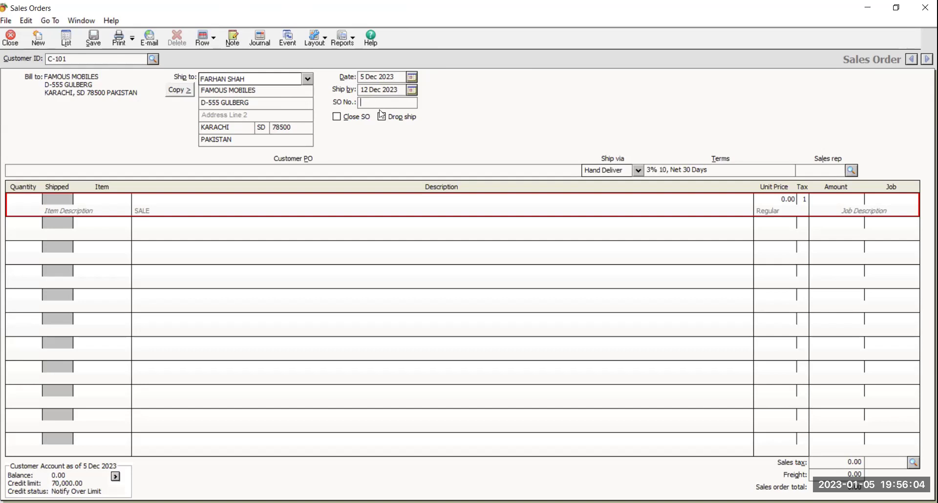
type("01")
Add a line for 12 units of item 101 QMOBILE Z6 and close the sales order without saving
left_click(25, 197)
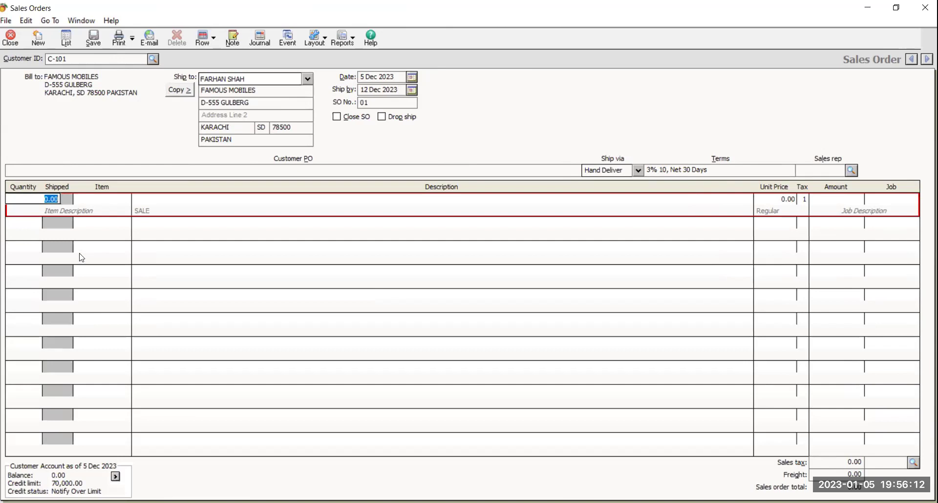
type("12")
left_click(122, 200)
left_click(136, 199)
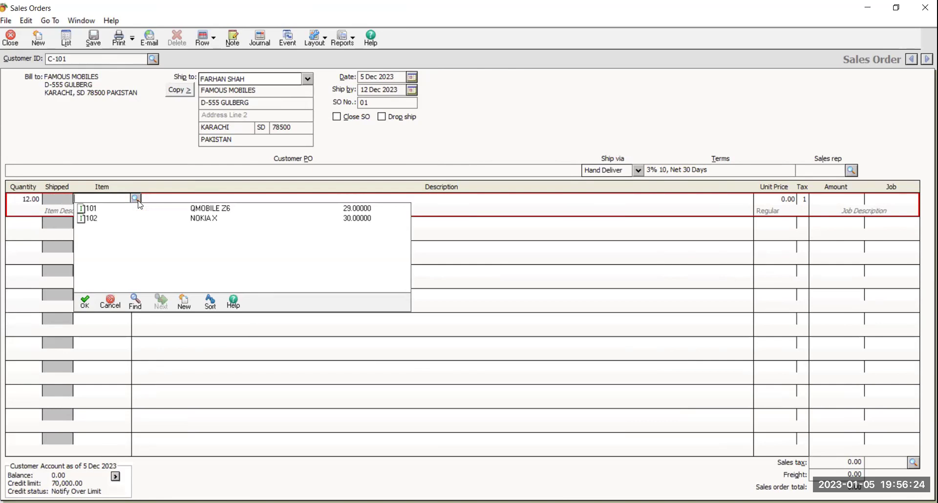
double_click(211, 209)
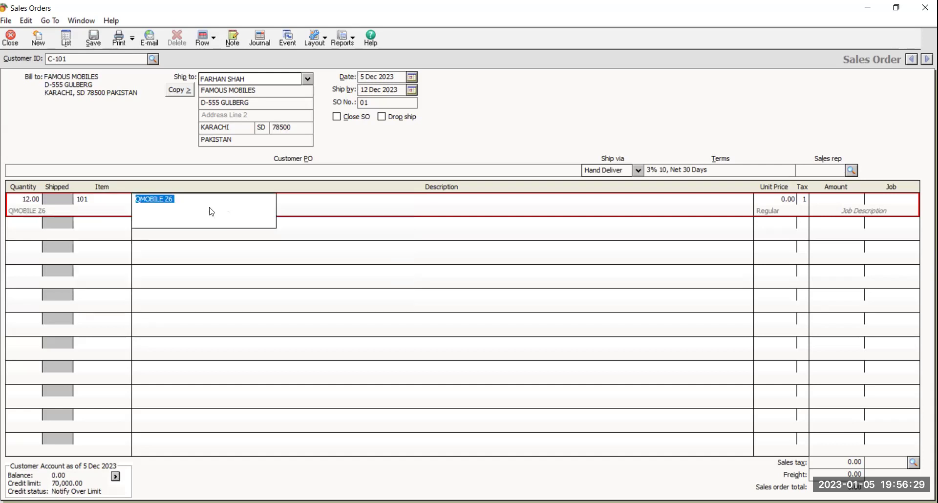
left_click(409, 209)
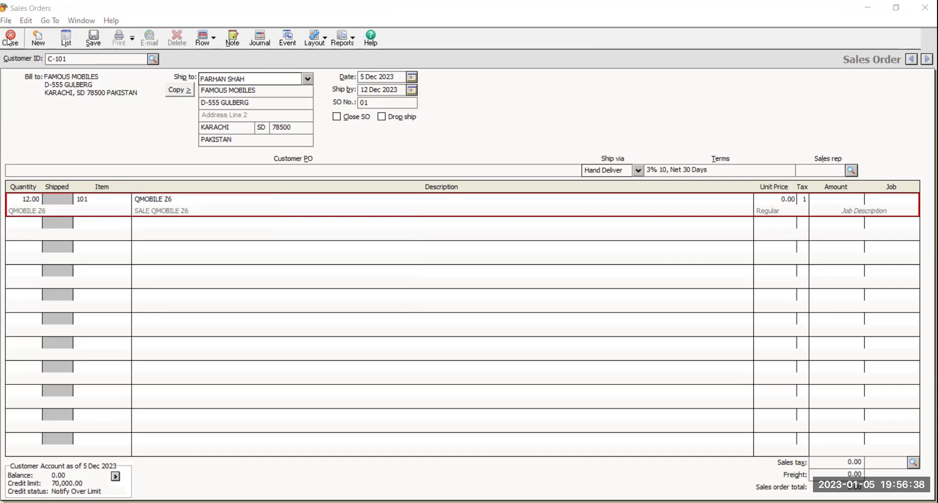
key("Escape")
left_click(479, 300)
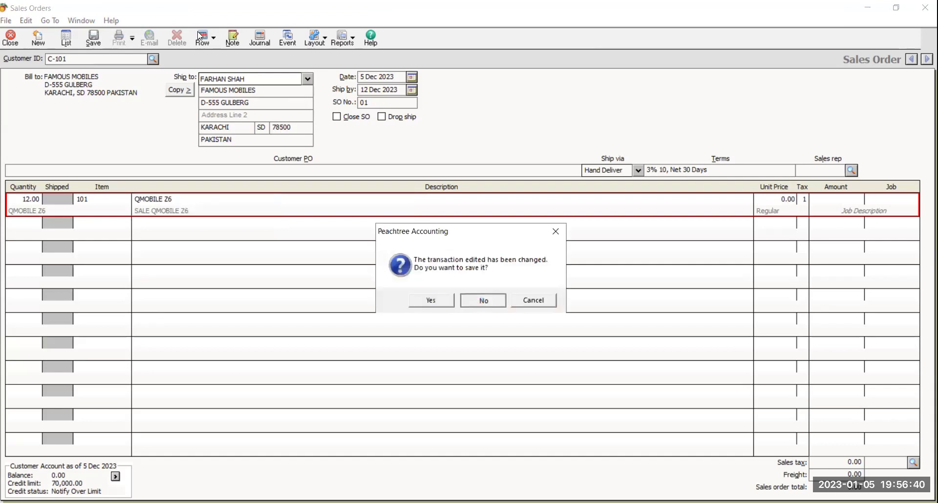
Set Price Level 1 of inventory item 101 QMOBILE Z6 to 27000 and save the item
left_click(86, 27)
left_click(126, 131)
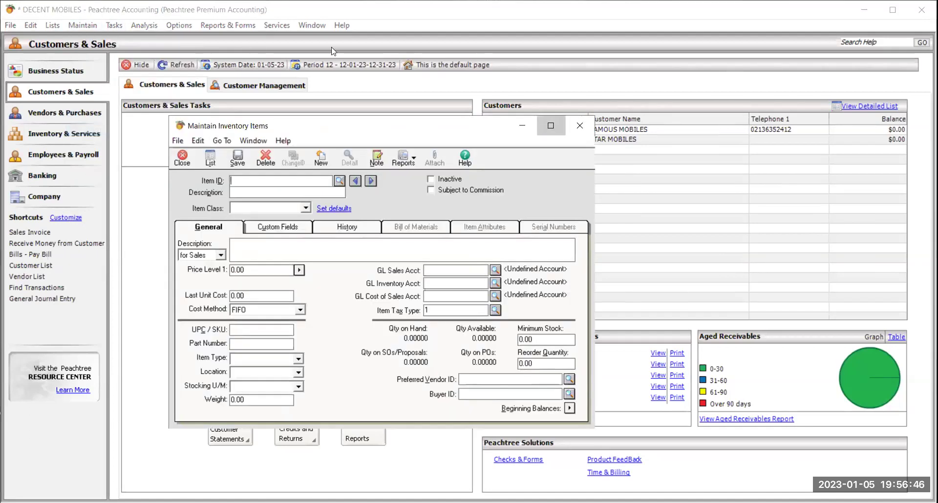
double_click(334, 52)
left_click(166, 61)
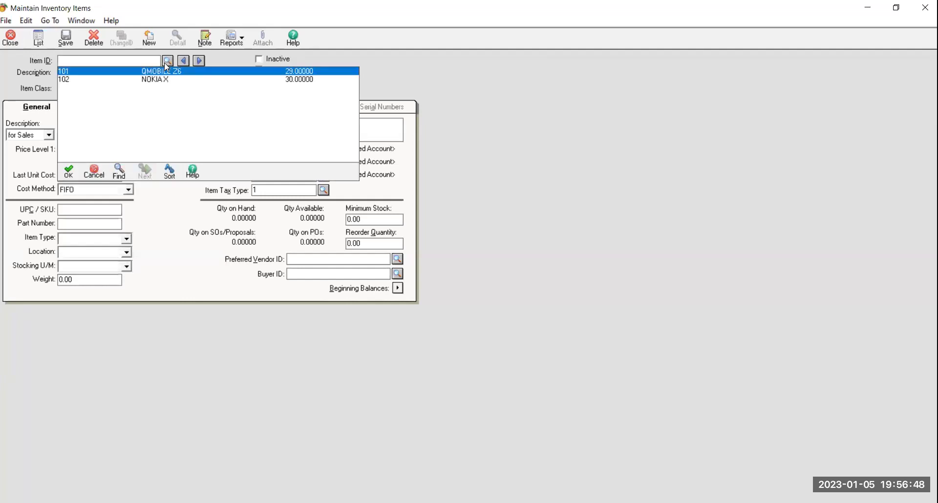
double_click(160, 74)
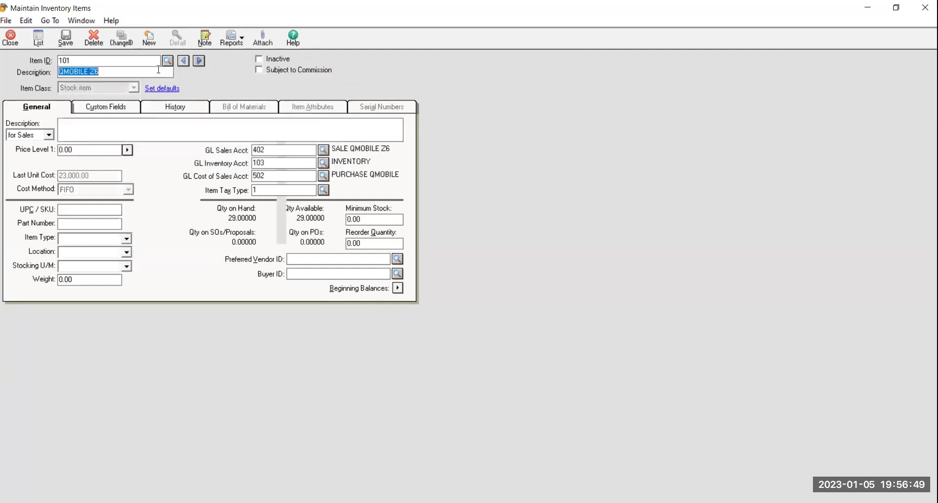
left_click(83, 150)
type("27000")
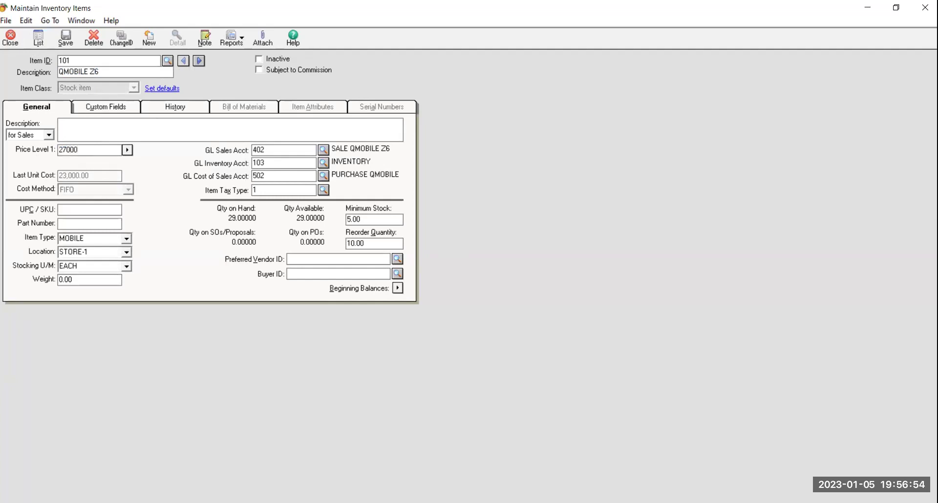
left_click(66, 38)
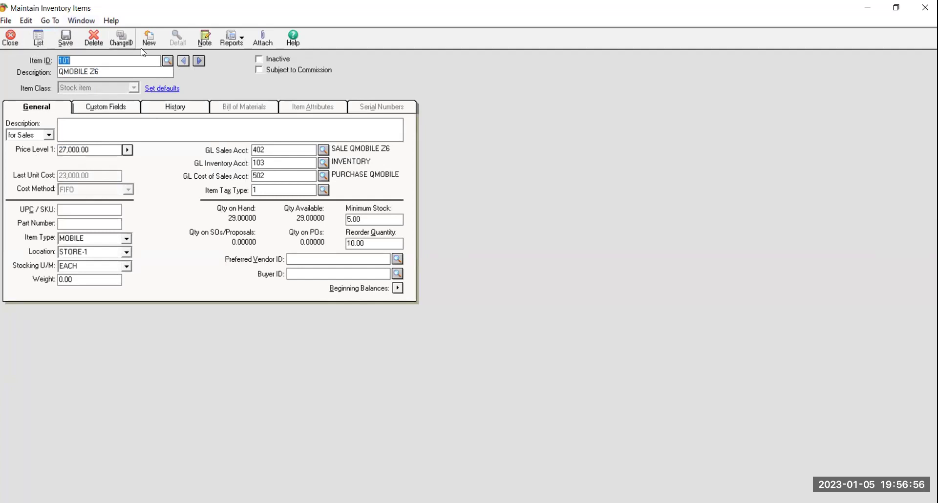
Check the sales price of inventory item 102 NOKIA X and close the inventory item record
left_click(167, 61)
left_click(83, 78)
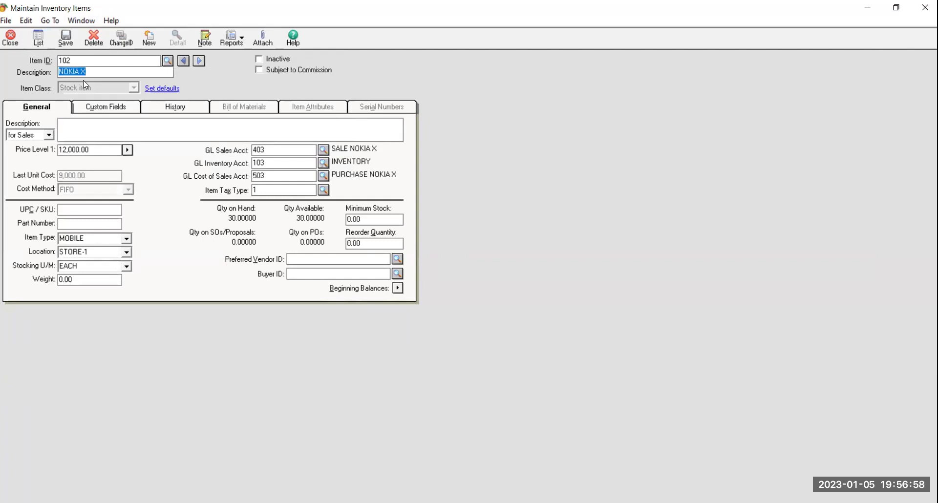
left_click(10, 37)
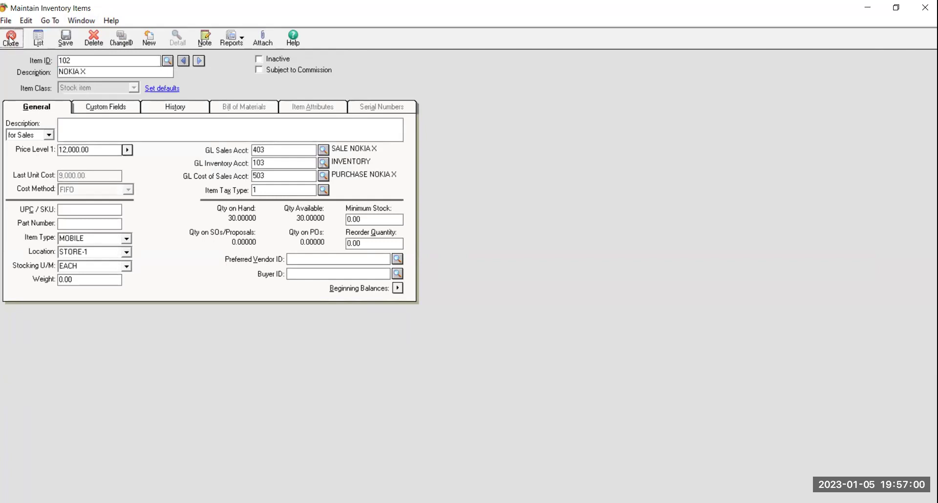
Start a new sales order in a maximized window for the customer FAMOUS MOBILES
left_click(118, 25)
mouse_move(245, 40)
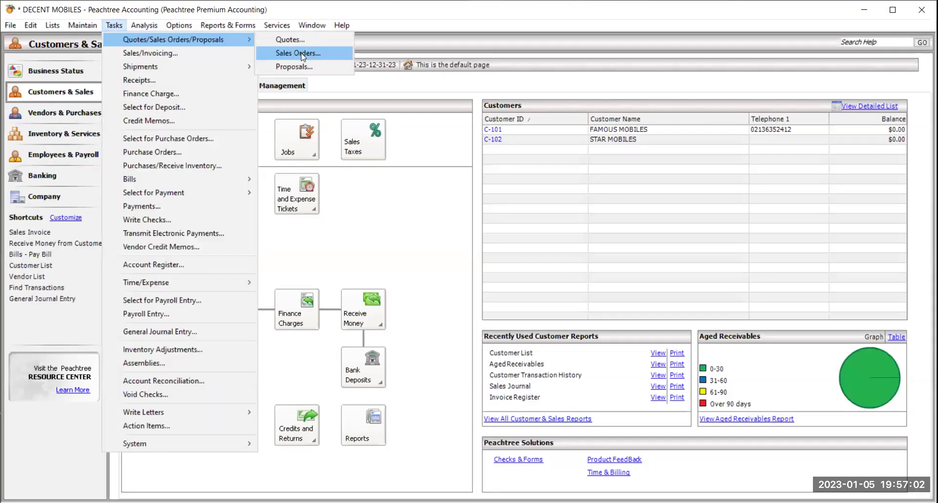
left_click(301, 53)
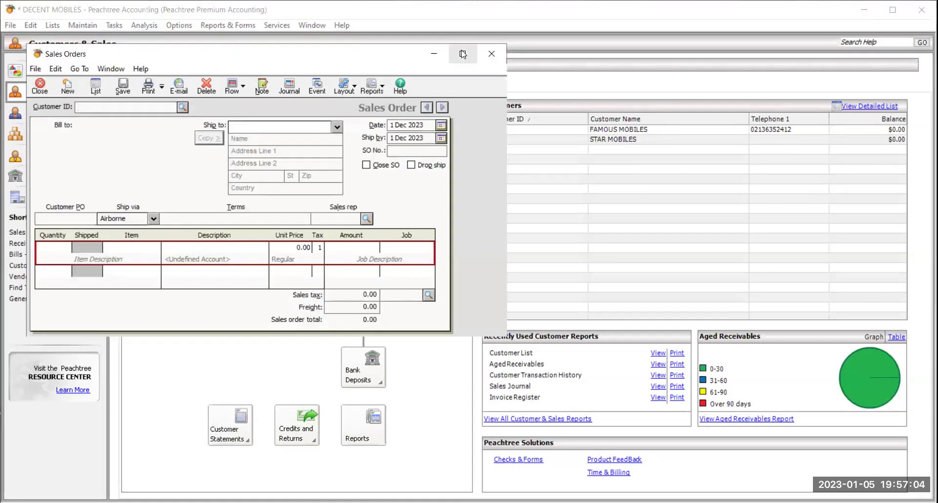
left_click(152, 58)
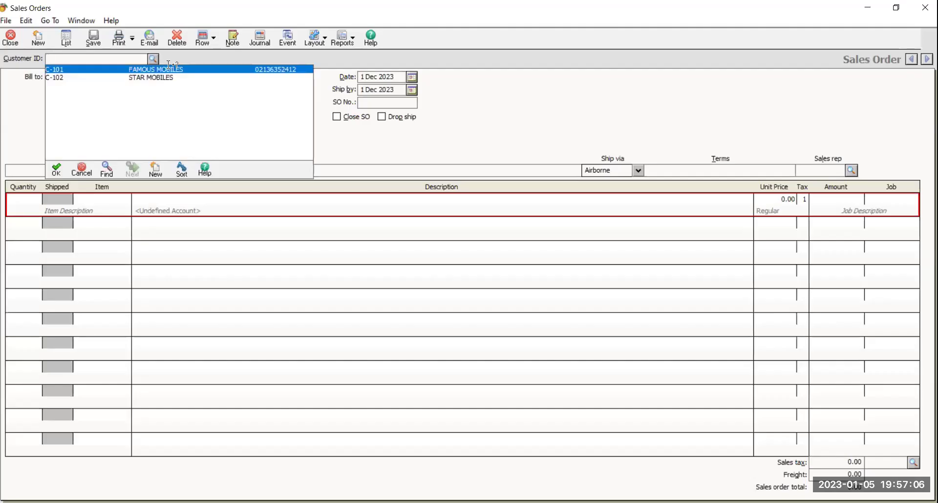
double_click(171, 67)
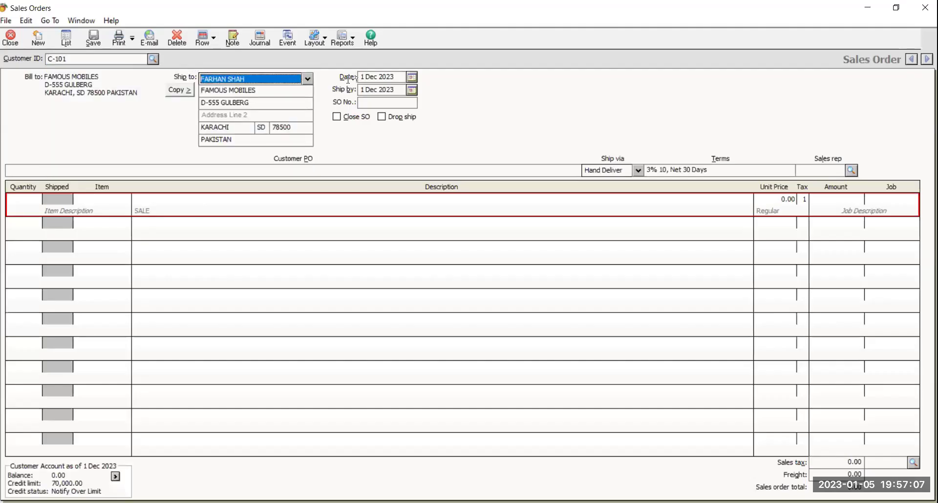
Set the order date to 4 Dec 2023 and the ship-by date to 11 Dec 2023, and fill in the sales order number
left_click(412, 77)
left_click(383, 144)
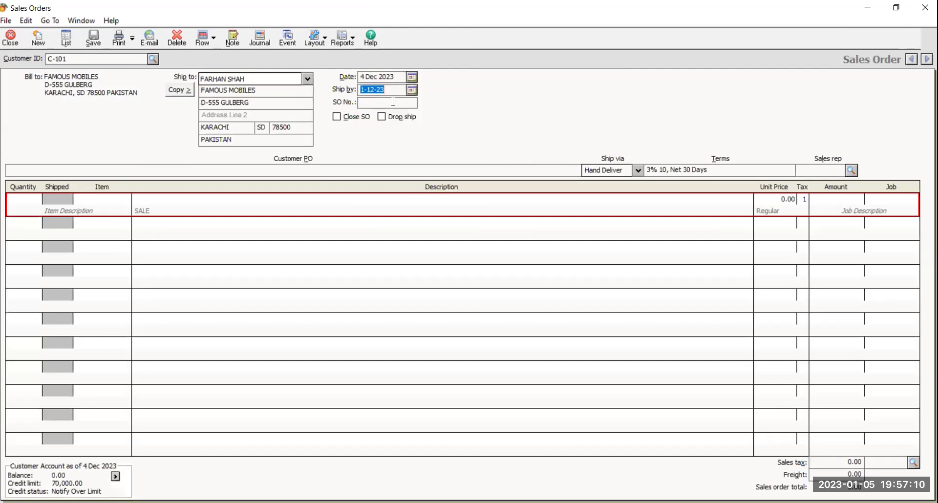
left_click(412, 90)
type("0001")
Add a line for 15 units of item 101 QMOBILE Z6, then save and close the sales order
left_click(39, 200)
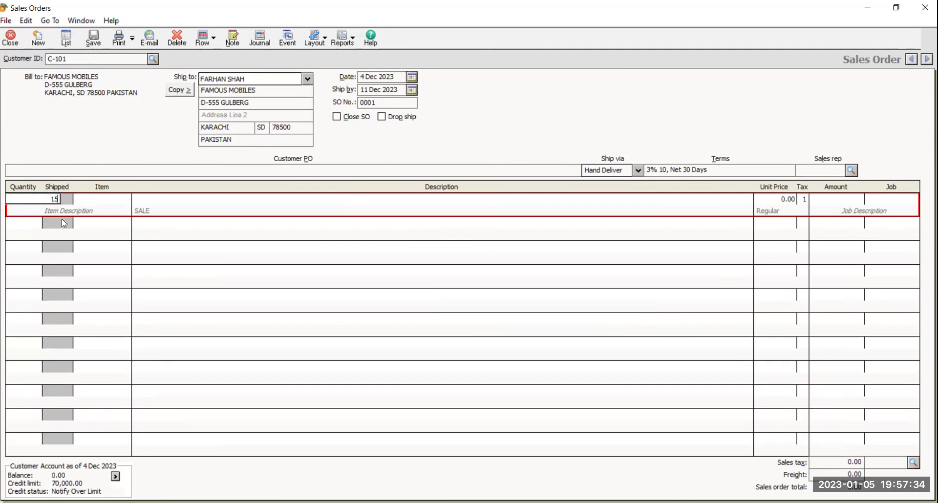
left_click(128, 205)
left_click(136, 198)
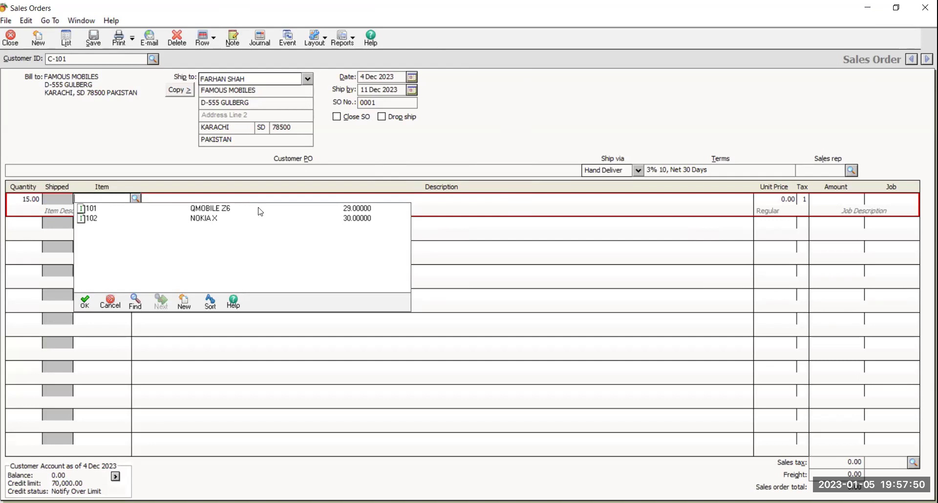
double_click(226, 208)
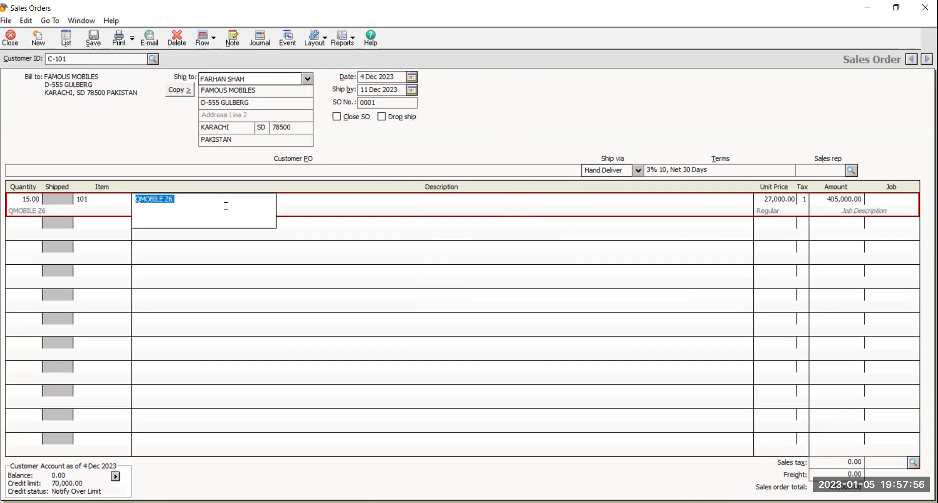
left_click(380, 197)
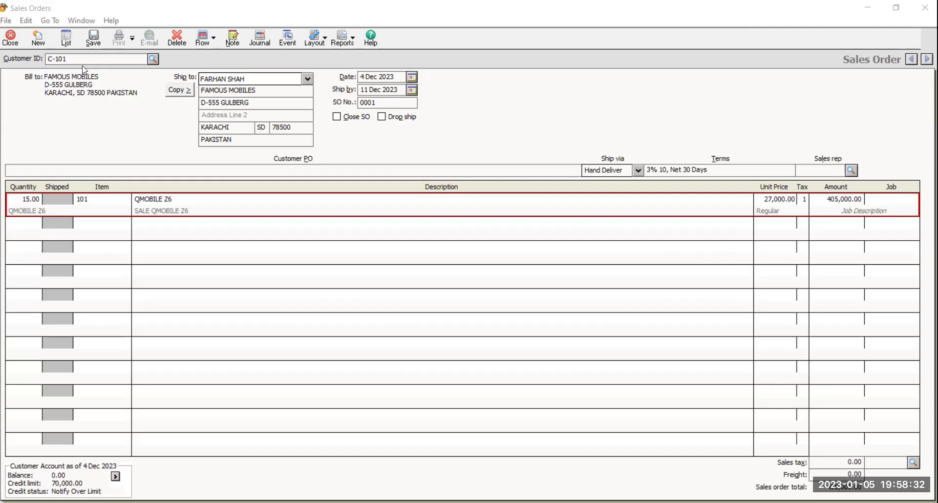
left_click(93, 39)
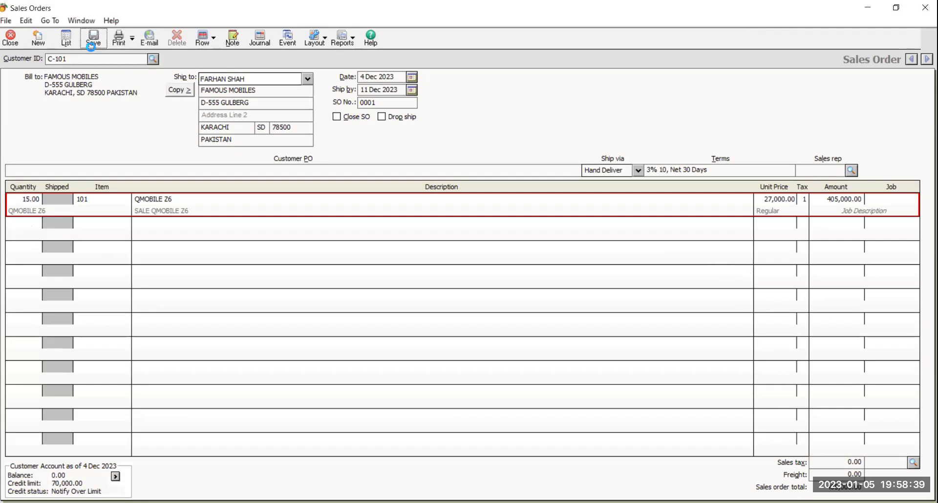
left_click(11, 39)
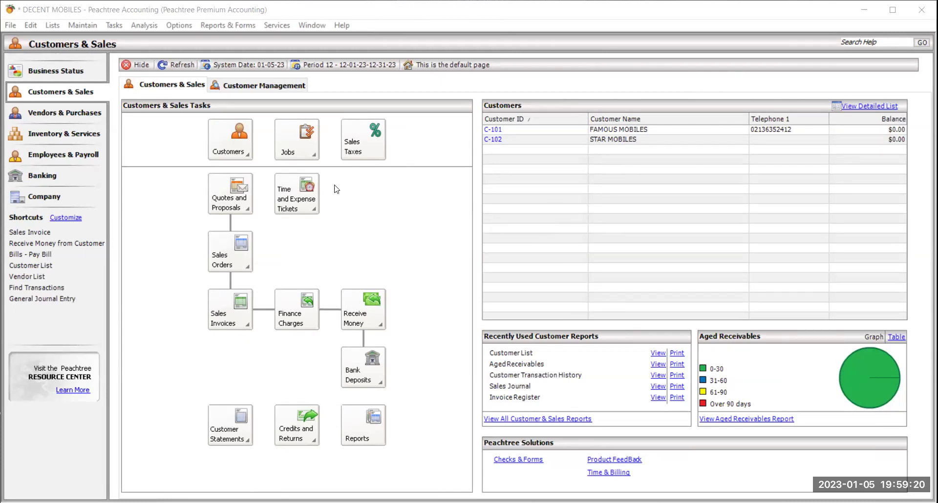
Open a blank sales invoice in a maximized Sales/Invoicing window
left_click(115, 25)
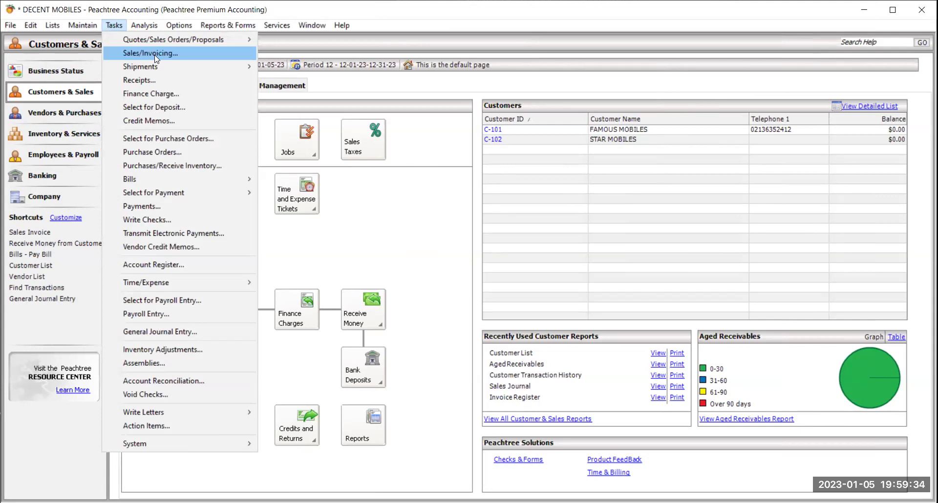
left_click(156, 54)
left_click(461, 54)
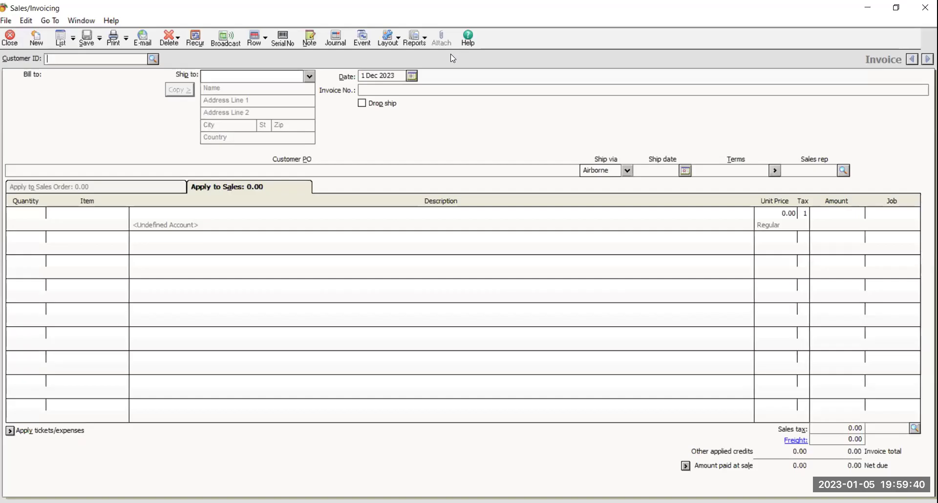
Fill in the invoice header with customer FAMOUS MOBILES, the date 7 Dec 2023 and the invoice number
left_click(154, 59)
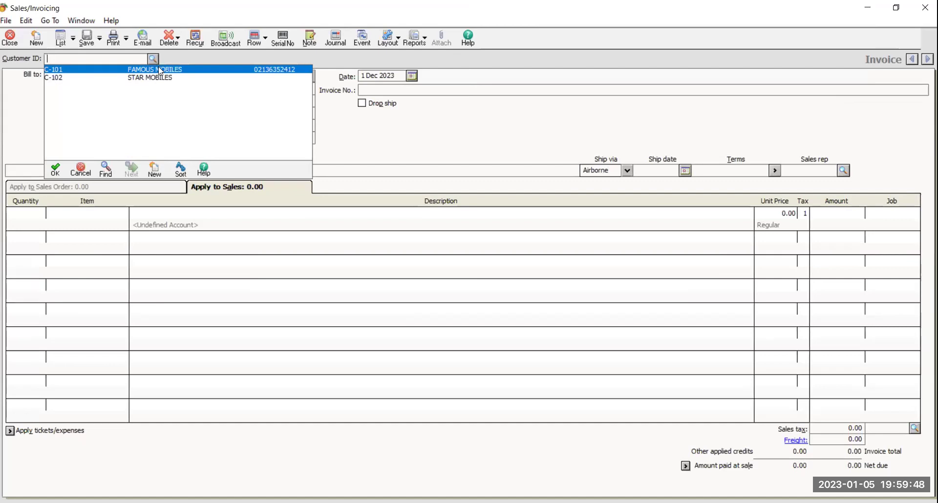
double_click(162, 73)
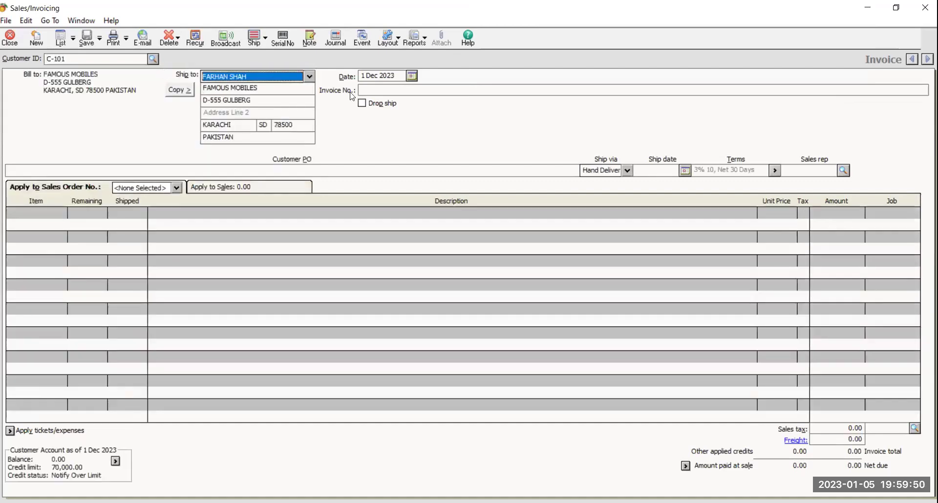
left_click(412, 76)
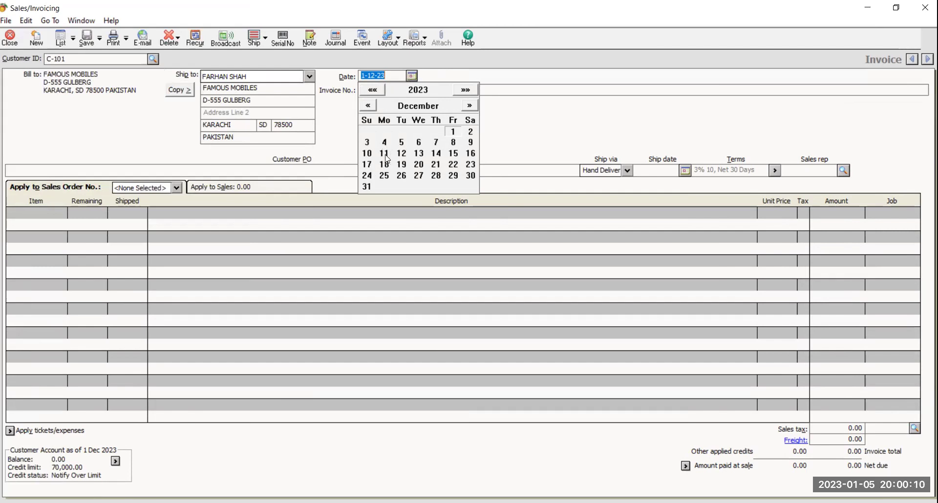
left_click(435, 142)
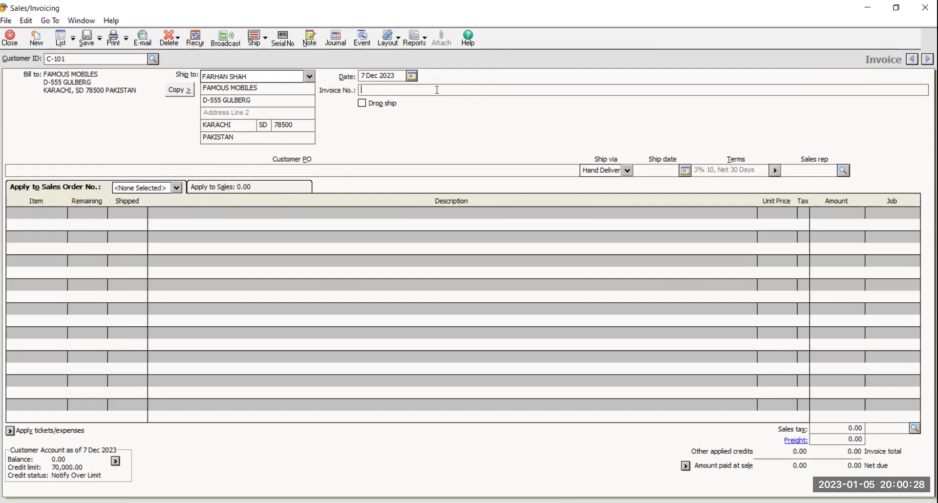
type("8566")
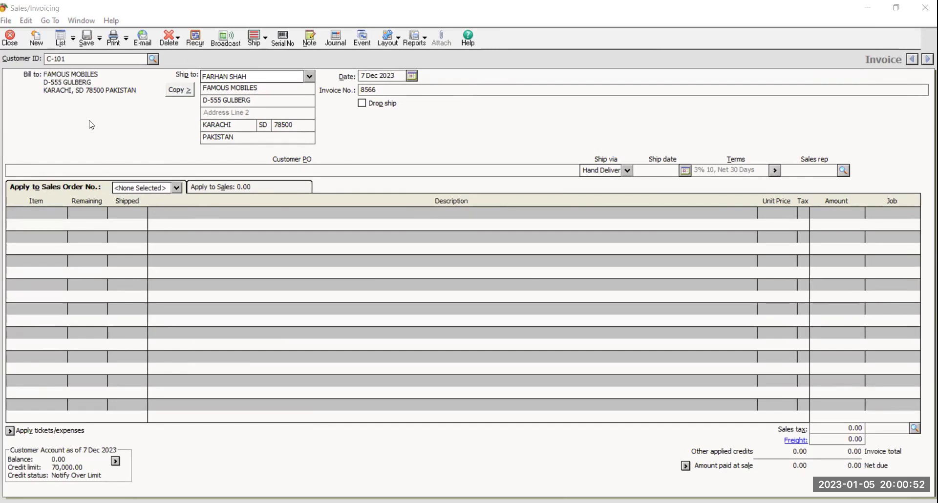
Apply the invoice to the customer's open sales order and set the shipped quantity of QMOBILE Z6 to 15
left_click(153, 189)
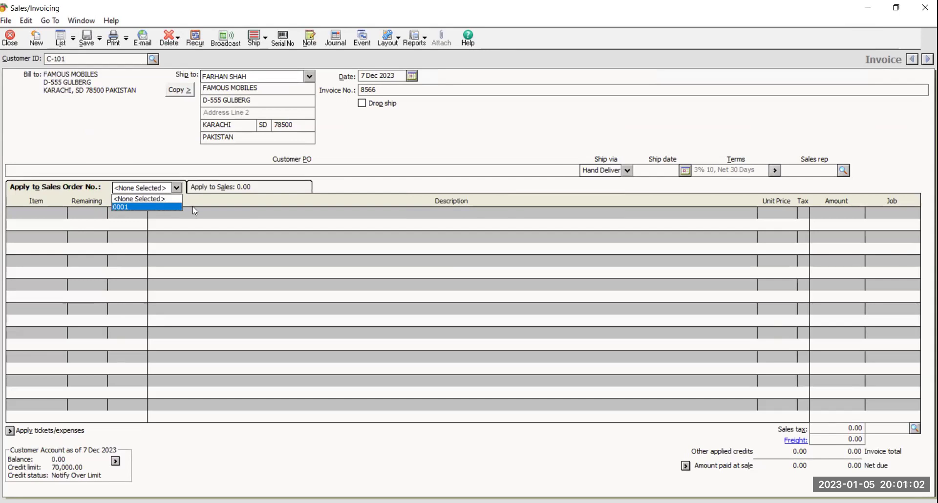
left_click(154, 208)
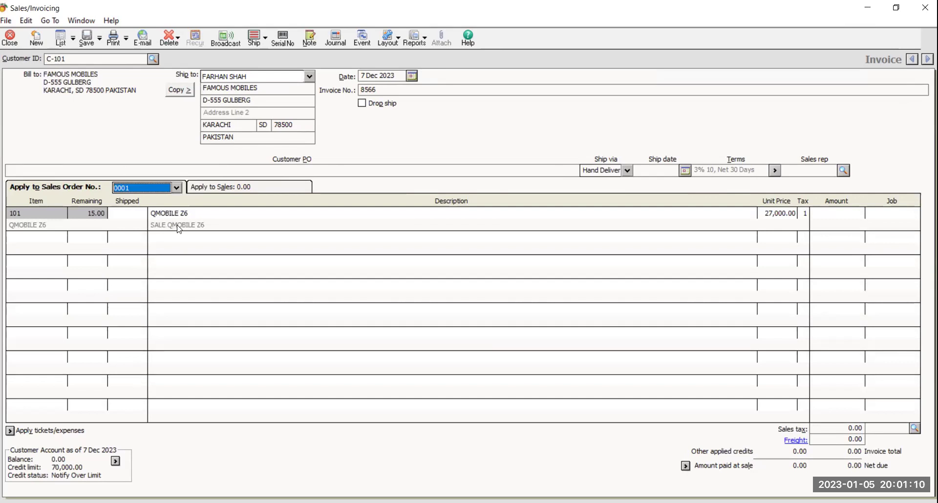
left_click(119, 219)
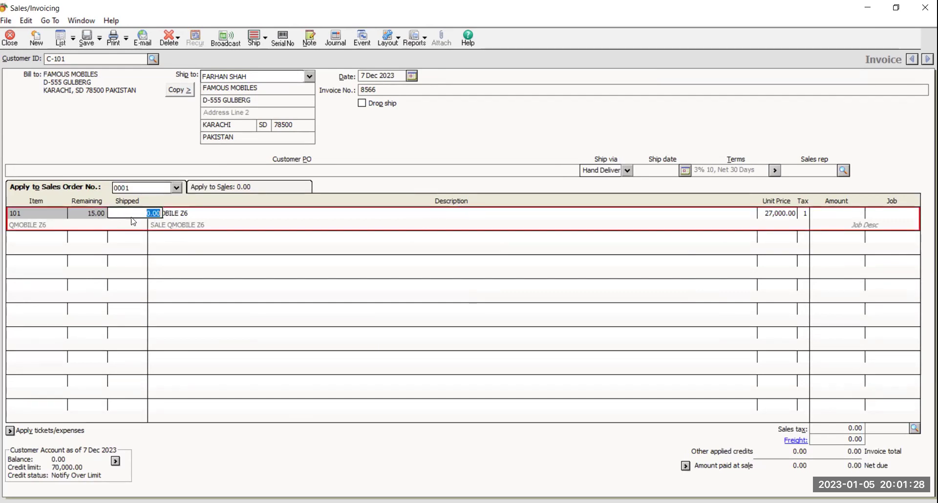
type("15")
key("Tab")
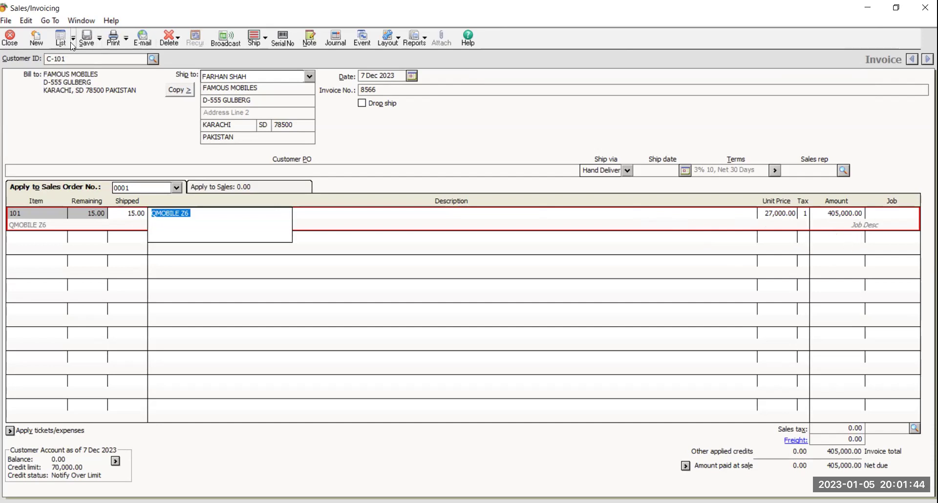
Save the invoice, accepting that it exceeds the customer's credit limit, and close the Sales/Invoicing window
left_click(86, 41)
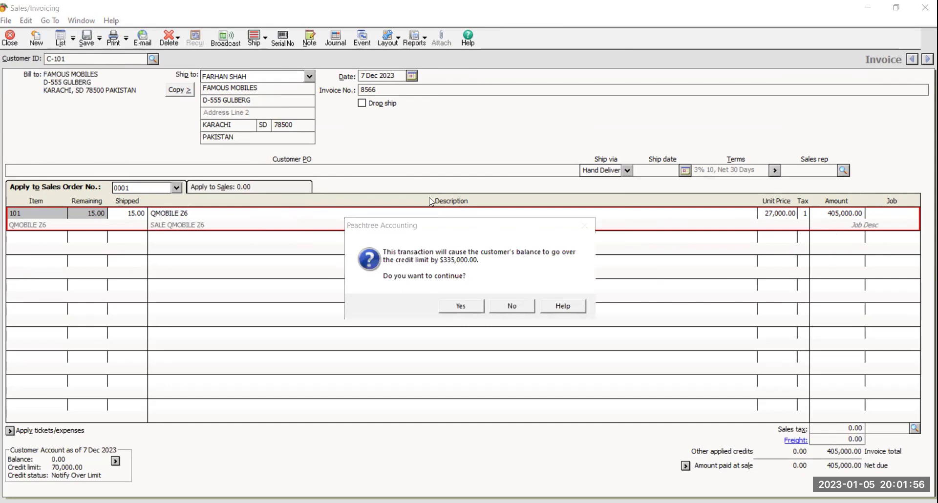
left_click_drag(488, 220, 429, 197)
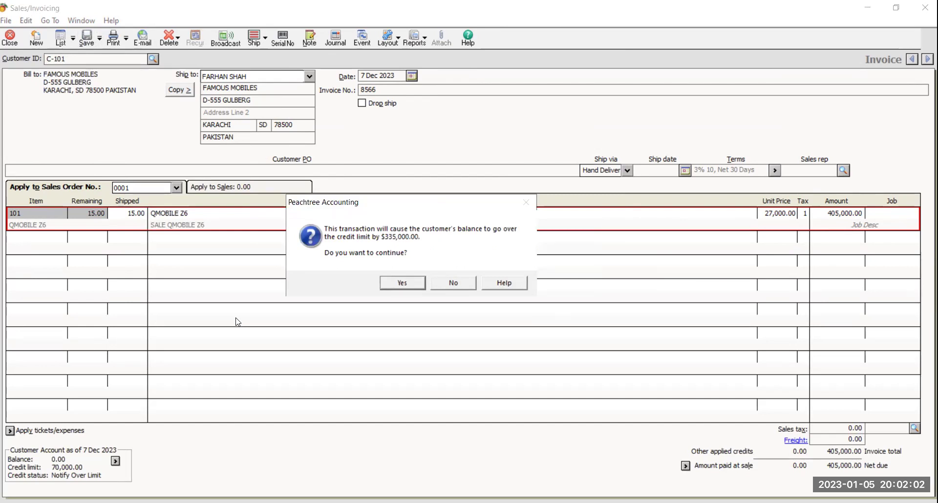
key("alt+Tab")
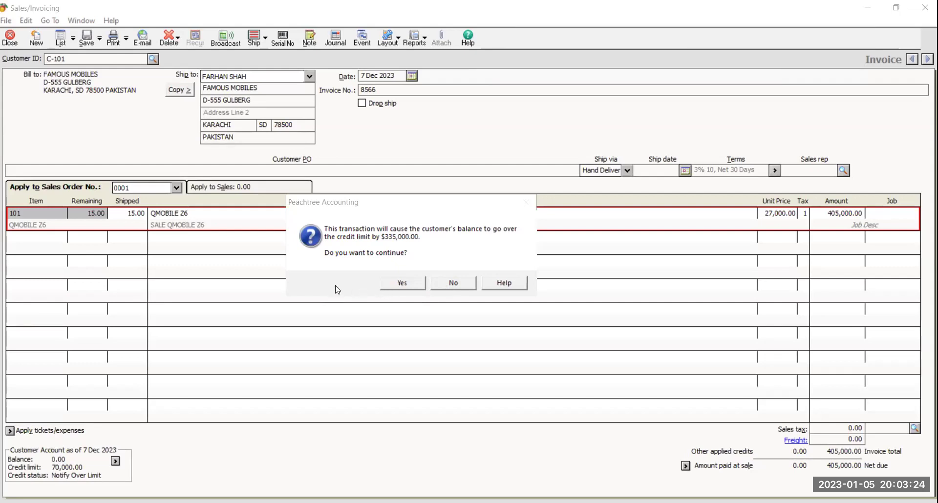
left_click(396, 288)
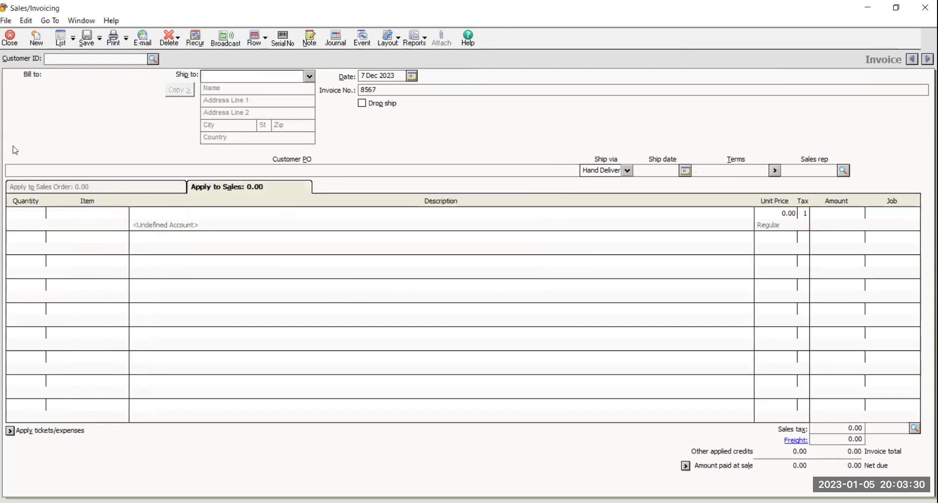
left_click(12, 43)
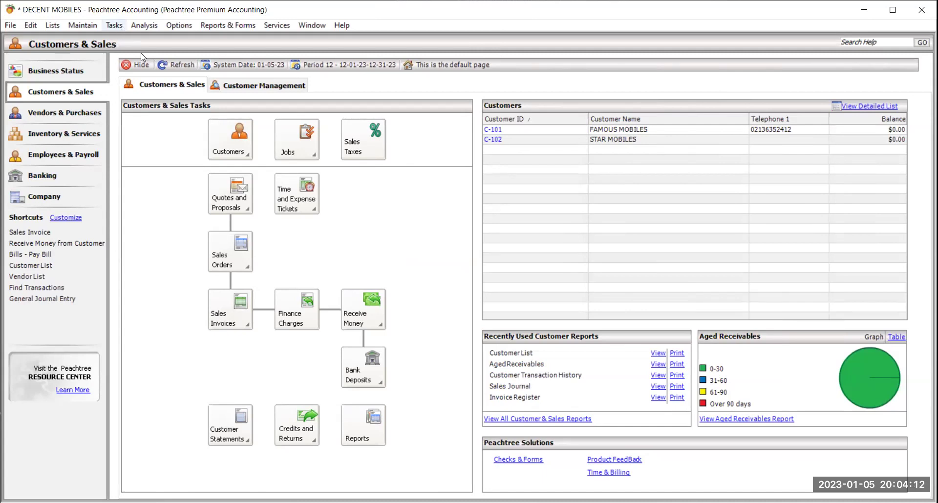
Review the saved FAMOUS MOBILES invoice in a maximized Sales/Invoicing window and close it
left_click(462, 58)
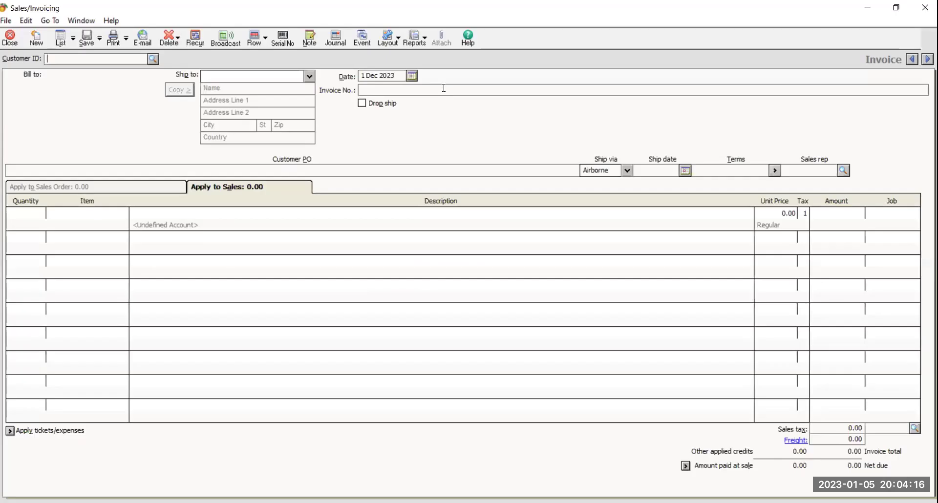
left_click(911, 59)
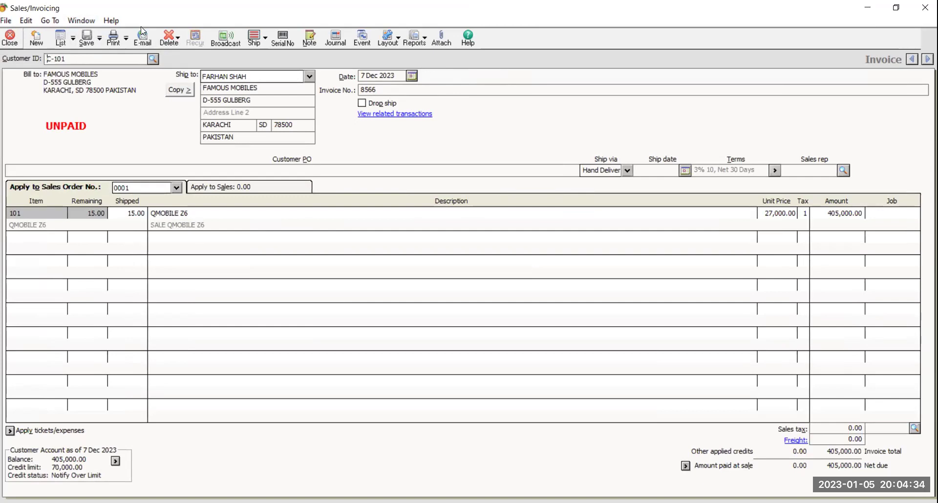
key("Escape")
Look up the list of sales invoices from a maximized blank invoice, and close the Sales/Invoicing window
left_click(115, 25)
left_click(154, 50)
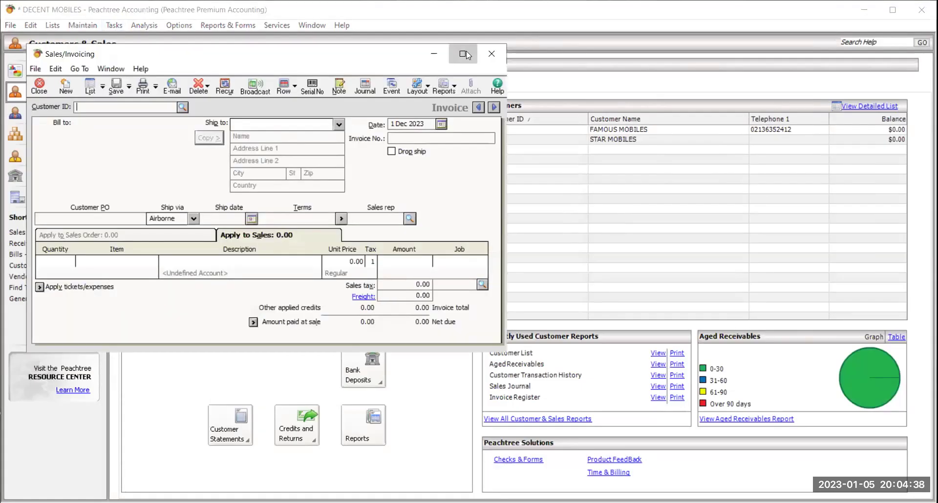
left_click(463, 55)
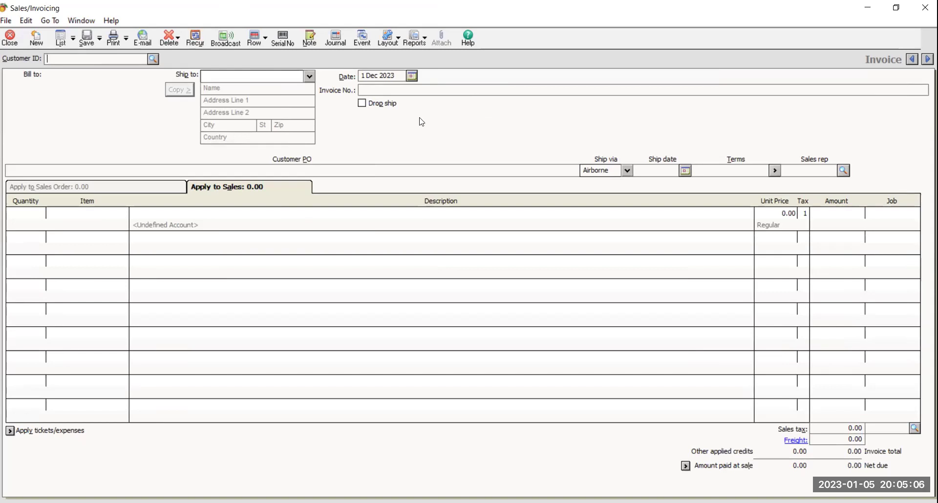
left_click(61, 47)
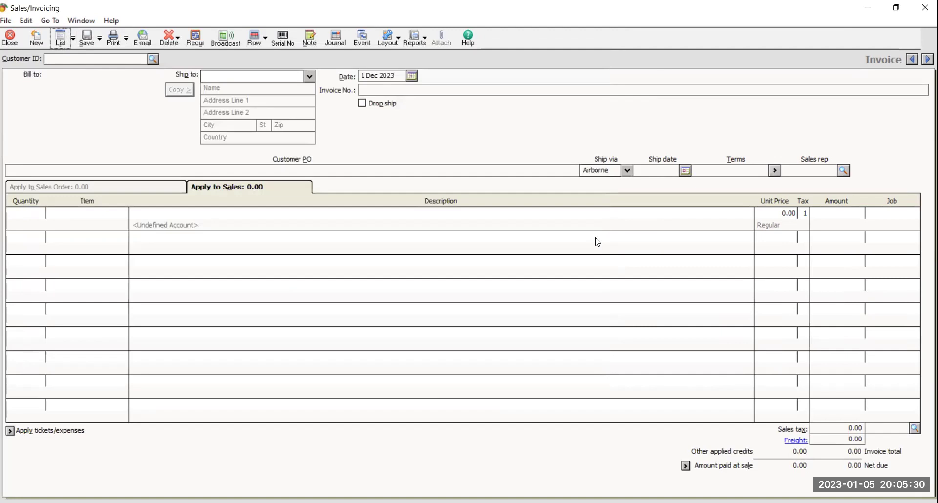
left_click(11, 46)
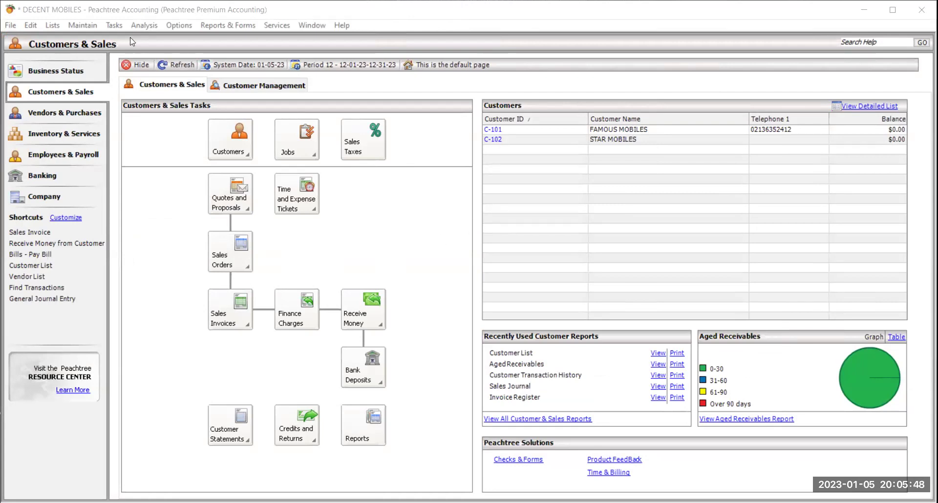
Start a new credit memo in a maximized window for the customer FAMOUS MOBILES
left_click(116, 29)
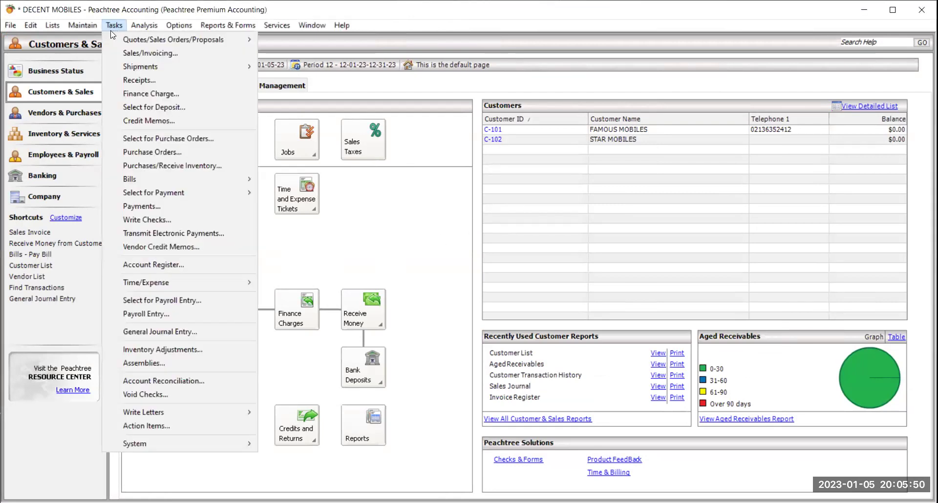
left_click(222, 122)
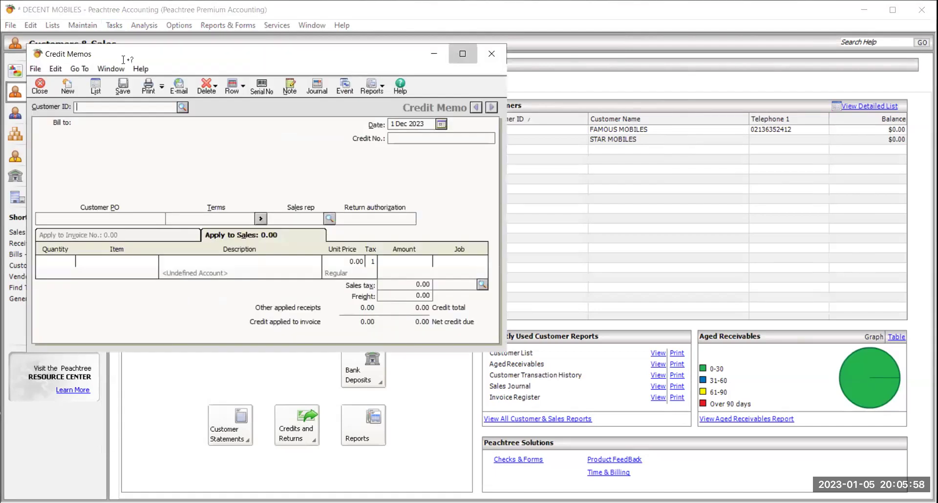
double_click(155, 57)
left_click(154, 57)
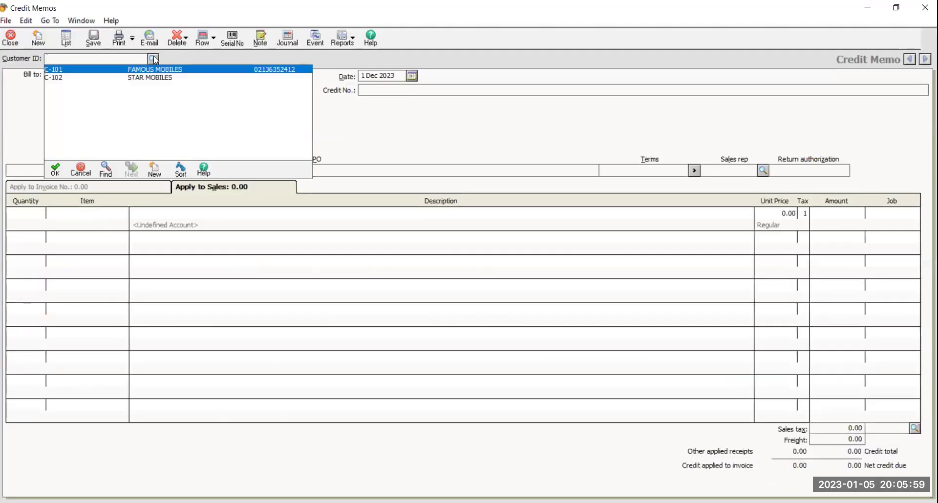
double_click(179, 73)
Set the credit memo date to 8 Dec 2023 and fill in the credit number
left_click(412, 75)
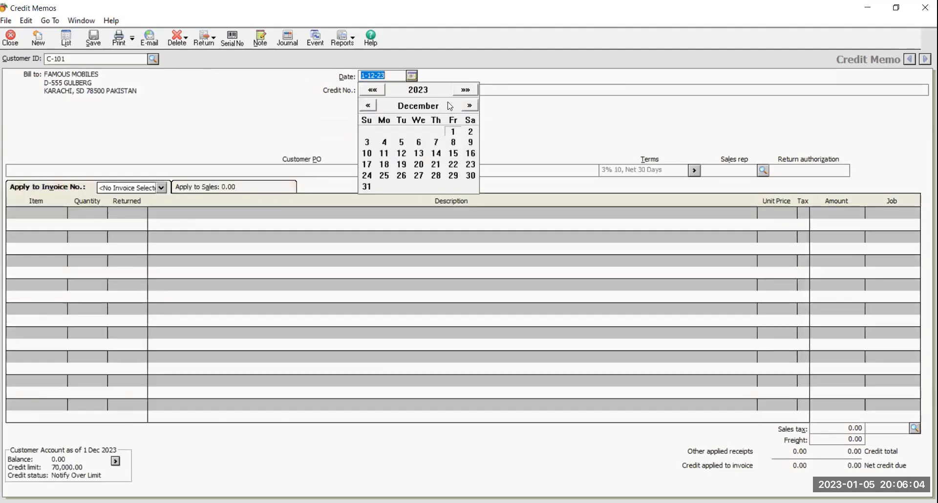
left_click(453, 143)
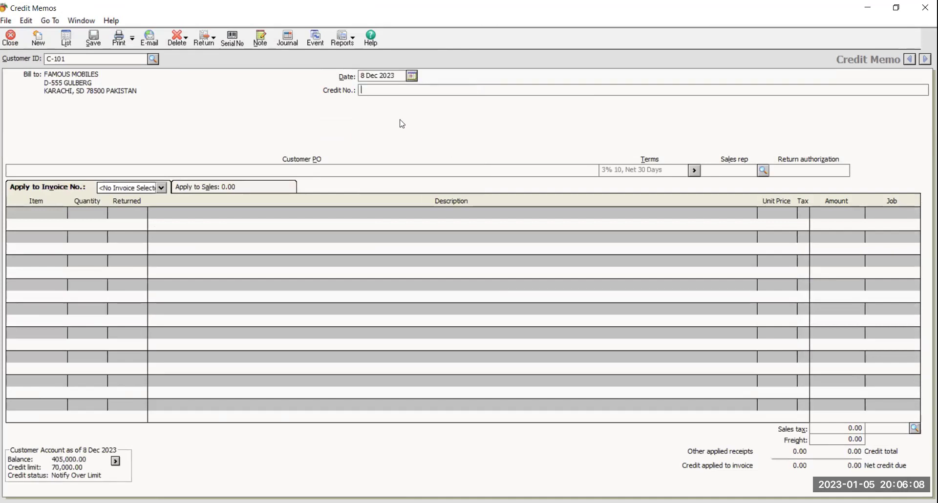
type("43343")
Apply the credit memo to the customer's sales invoice and enter 3 returned units of QMOBILE Z6
left_click(122, 185)
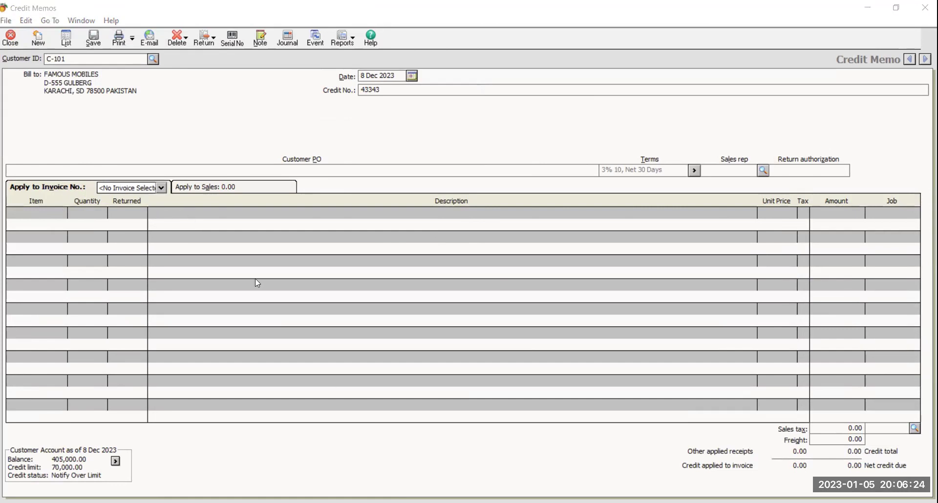
left_click(131, 188)
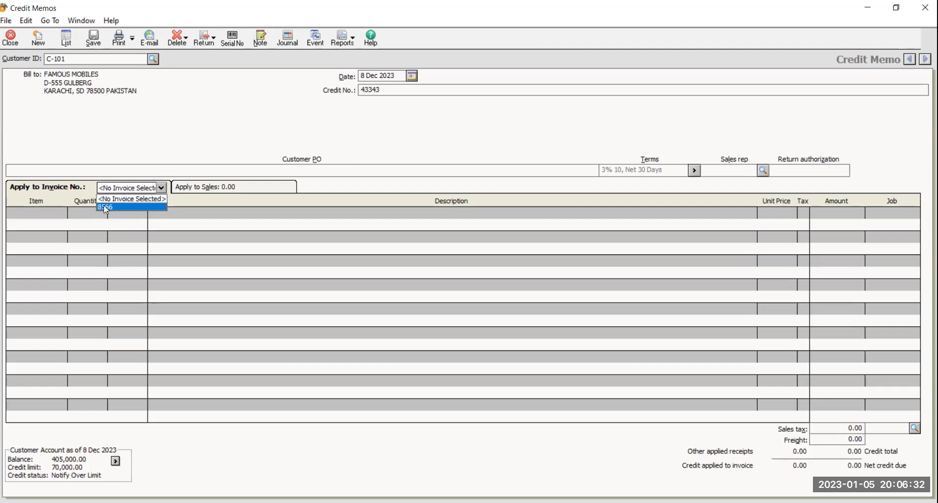
left_click(138, 208)
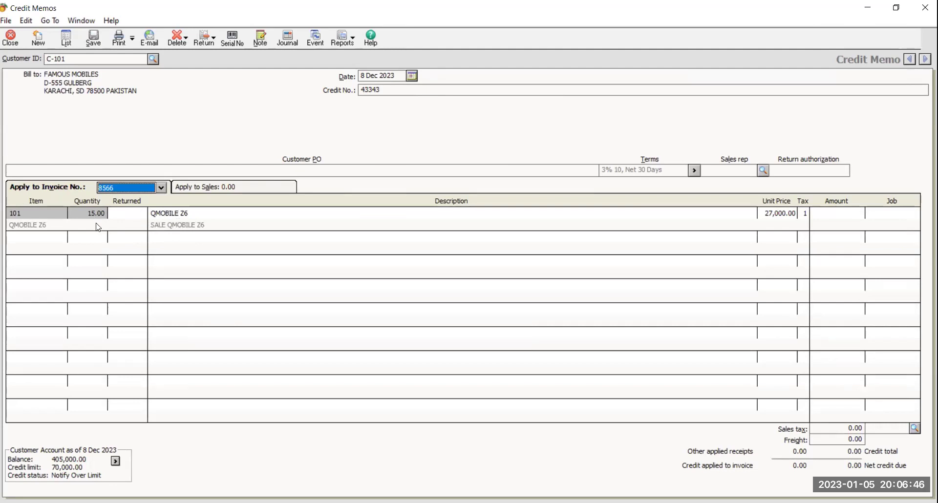
left_click(125, 213)
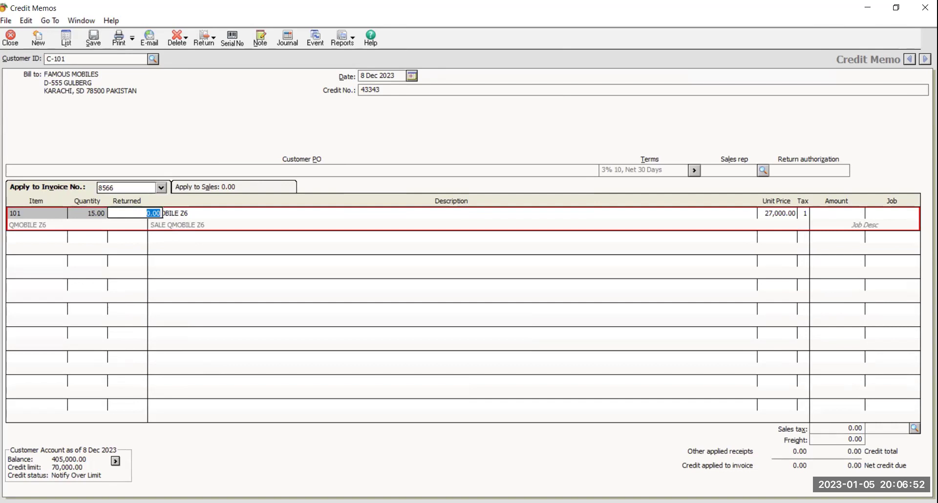
type("3")
key("Tab")
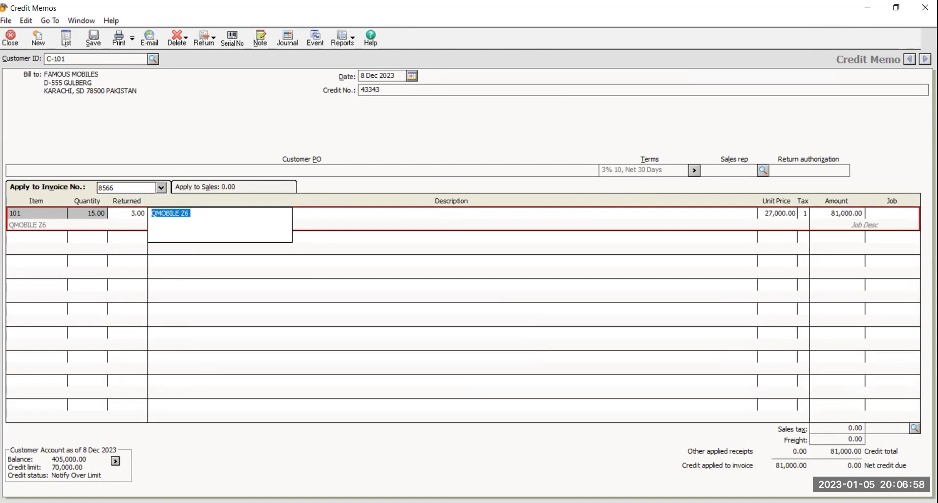
Set the returned quantity of QMOBILE Z6 to 2, and save and close the credit memo
left_click(119, 211)
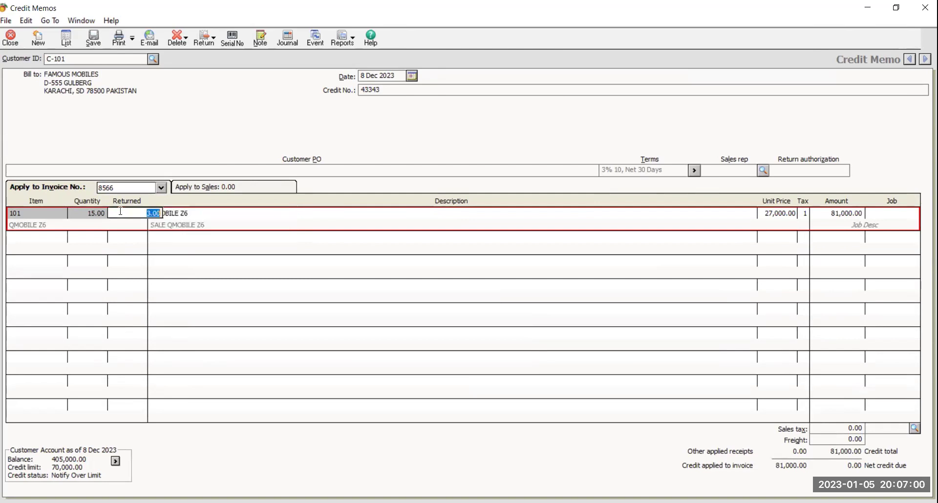
type("2")
key("Tab")
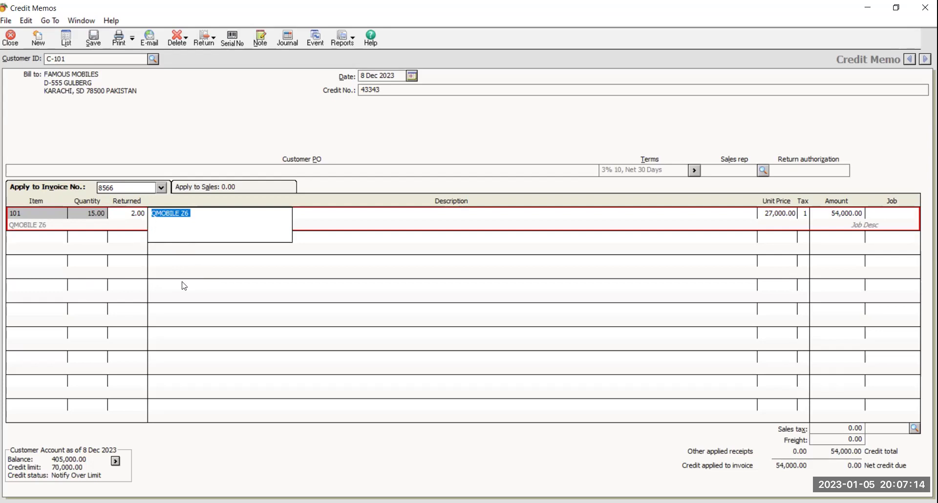
left_click(101, 41)
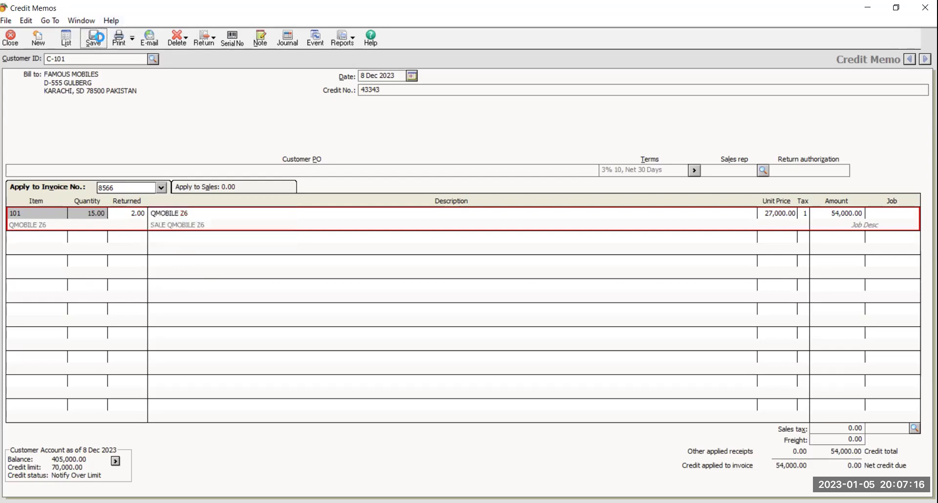
left_click(20, 44)
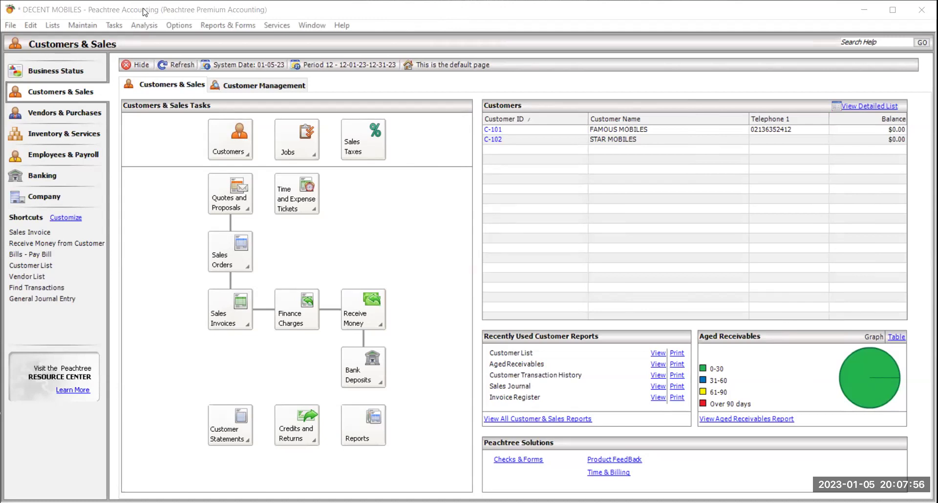
Start a new customer receipt with HBL BANK as the cash account and maximize its window
left_click(115, 27)
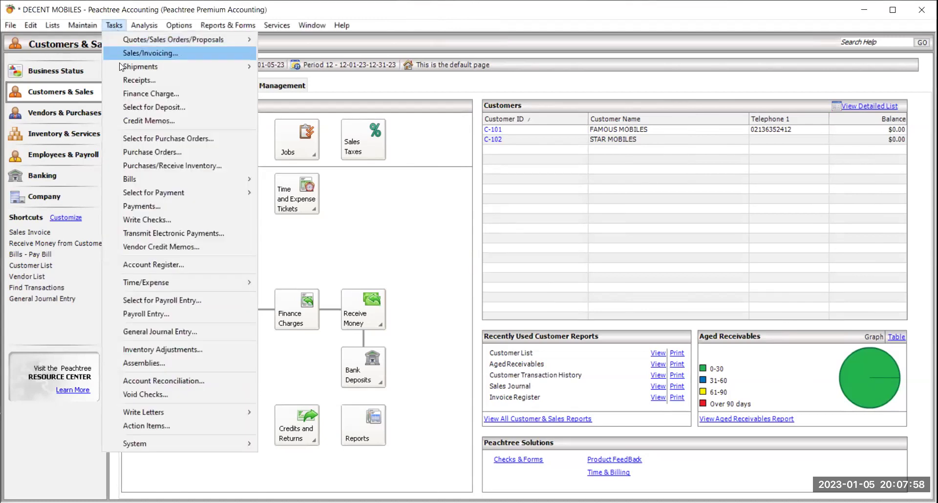
left_click(157, 81)
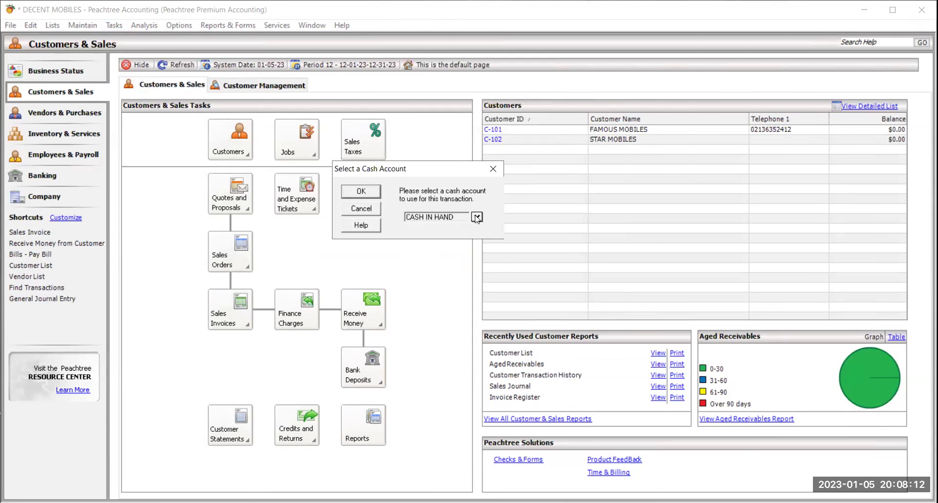
left_click(476, 217)
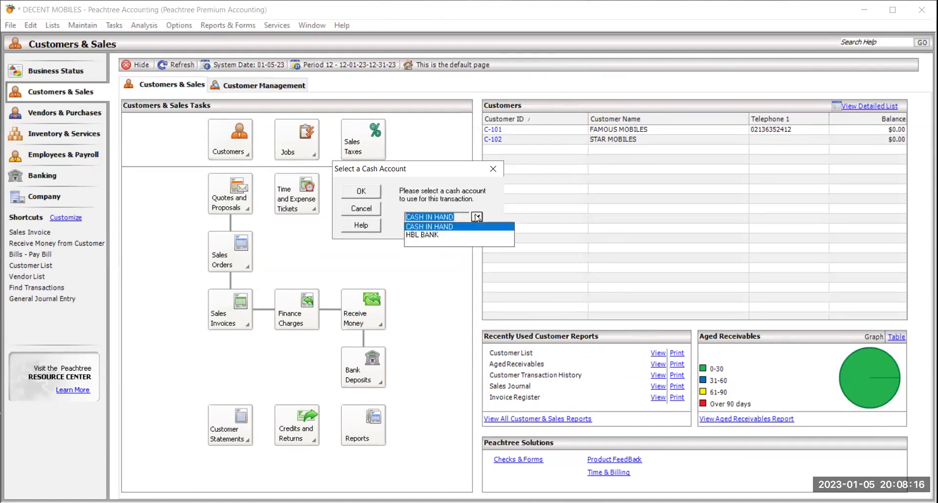
left_click(430, 236)
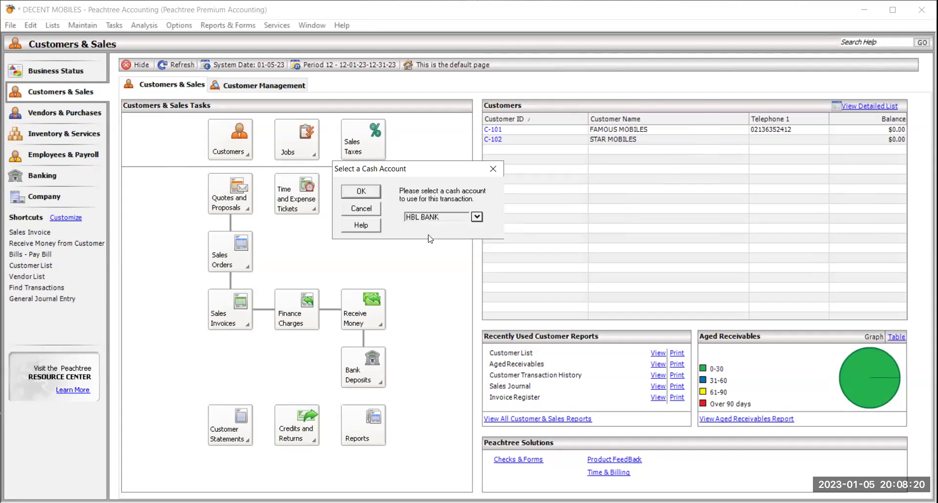
left_click(368, 197)
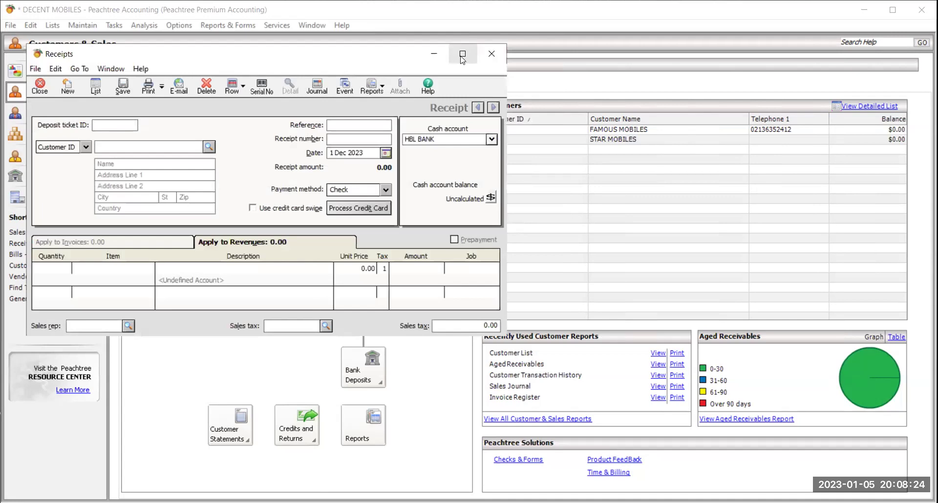
left_click(462, 55)
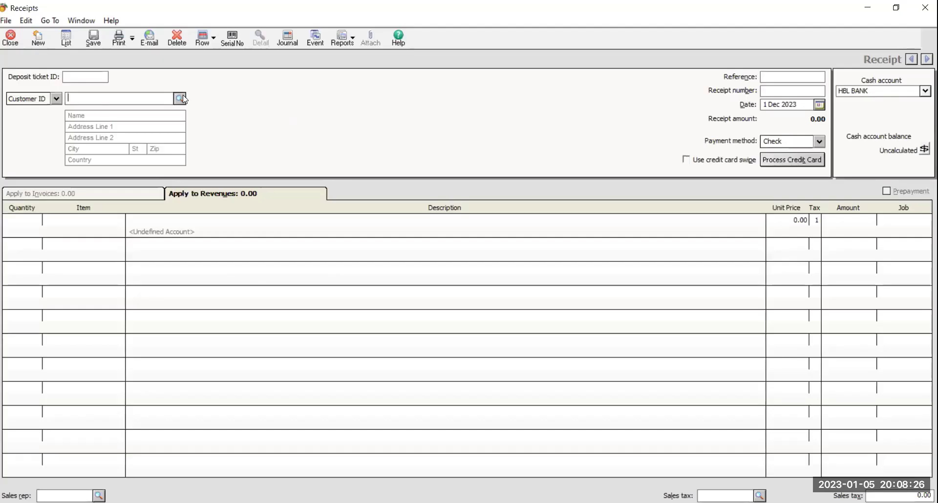
Fill in the receipt header for FAMOUS MOBILES with reference 23432432, receipt number 001 and date 11 Dec 2023
left_click(180, 97)
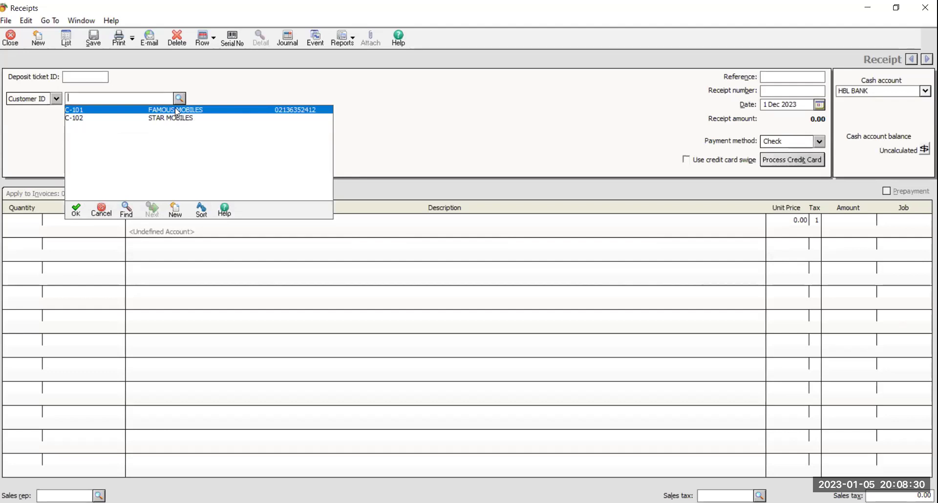
double_click(176, 112)
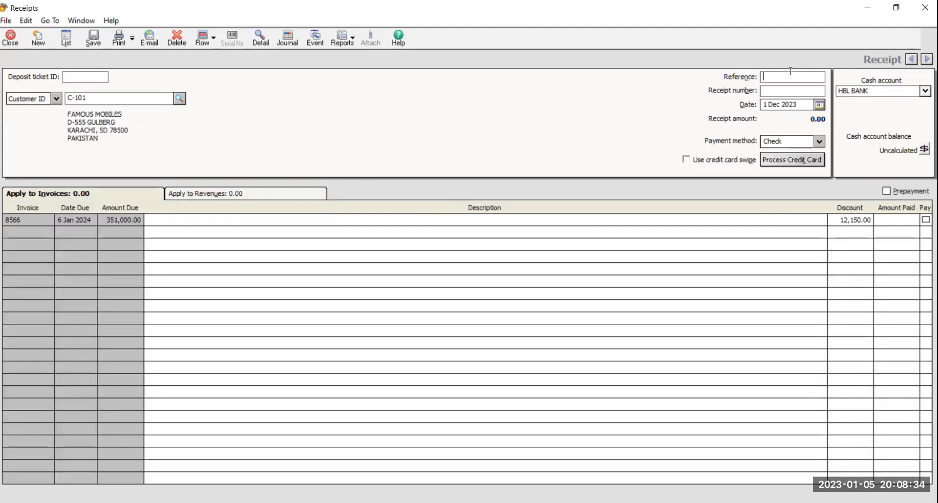
type("23432432")
left_click(791, 90)
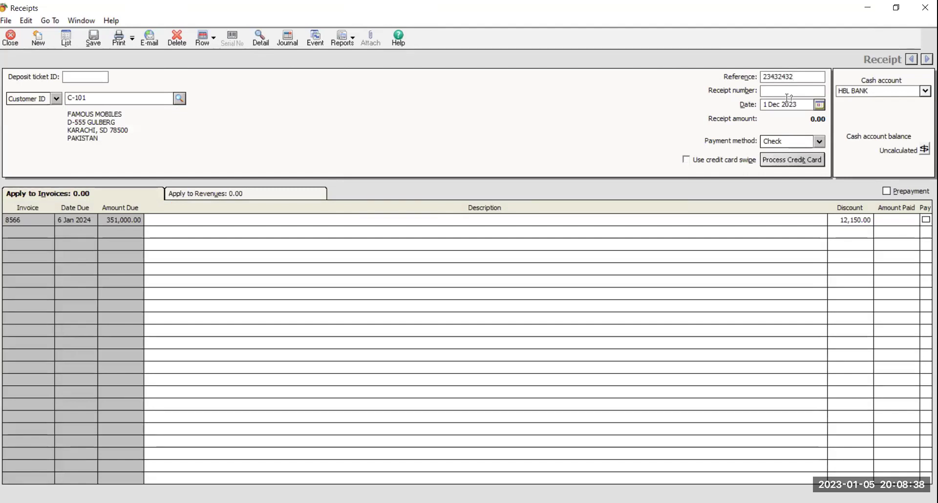
type("001")
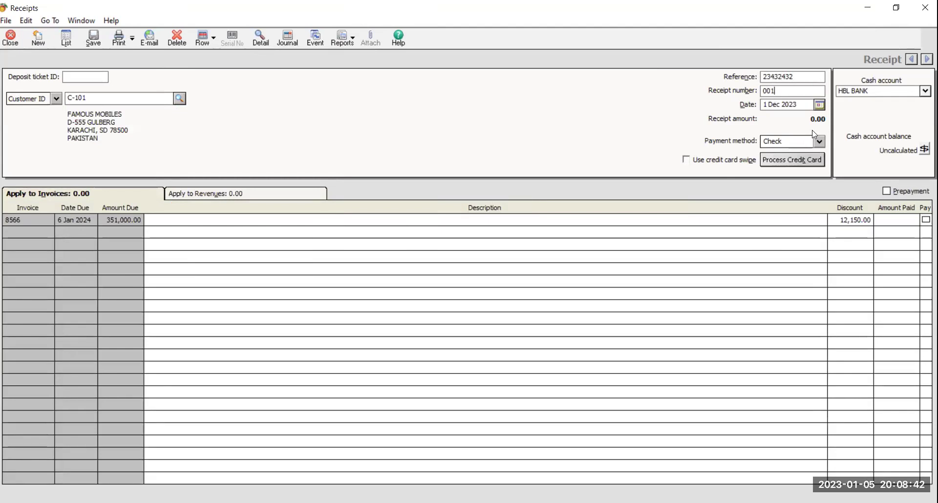
left_click(819, 105)
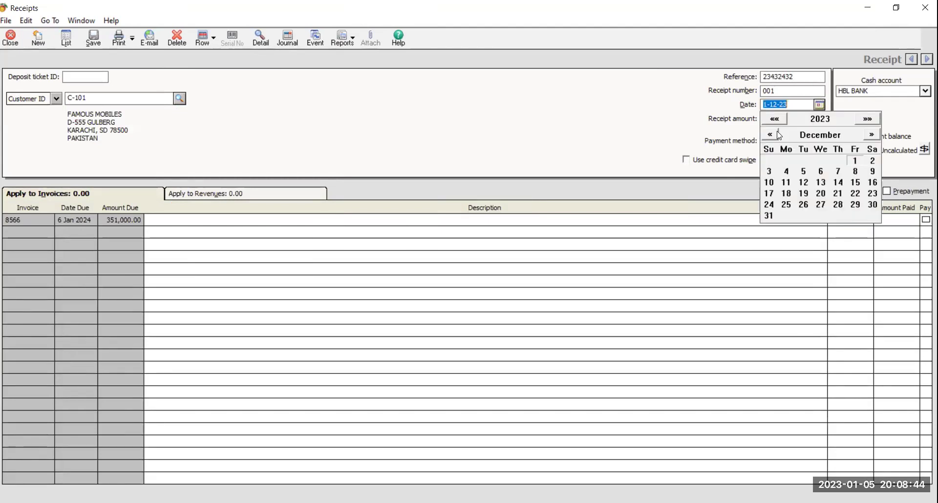
left_click(787, 183)
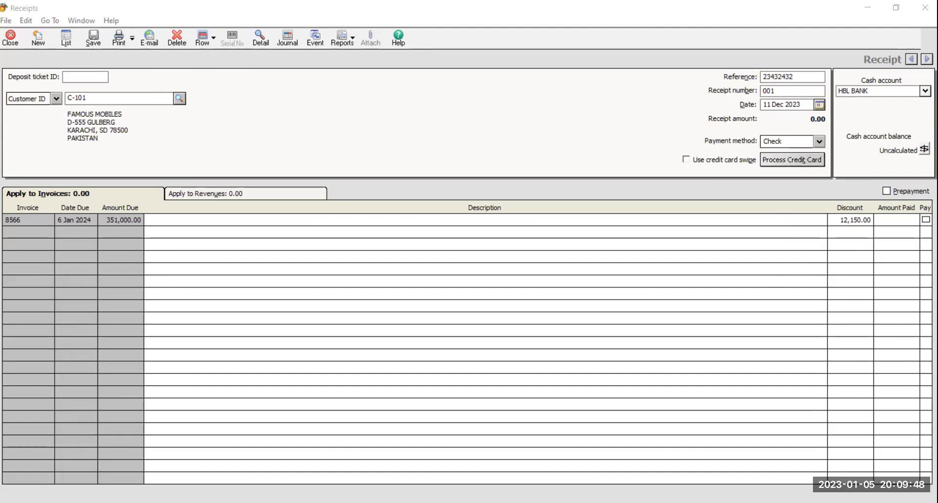
Apply a payment of 300,000 without a discount to the customer's open invoice, and save and close the receipt
left_click(925, 219)
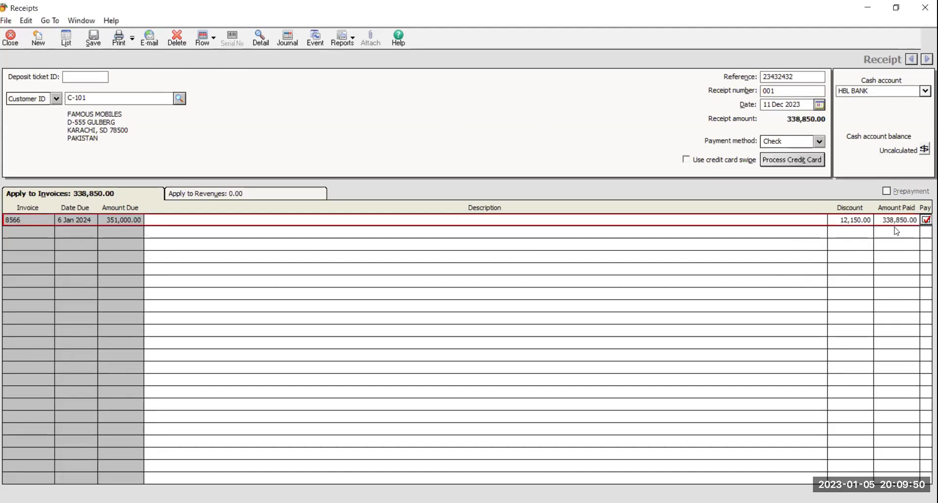
left_click(926, 220)
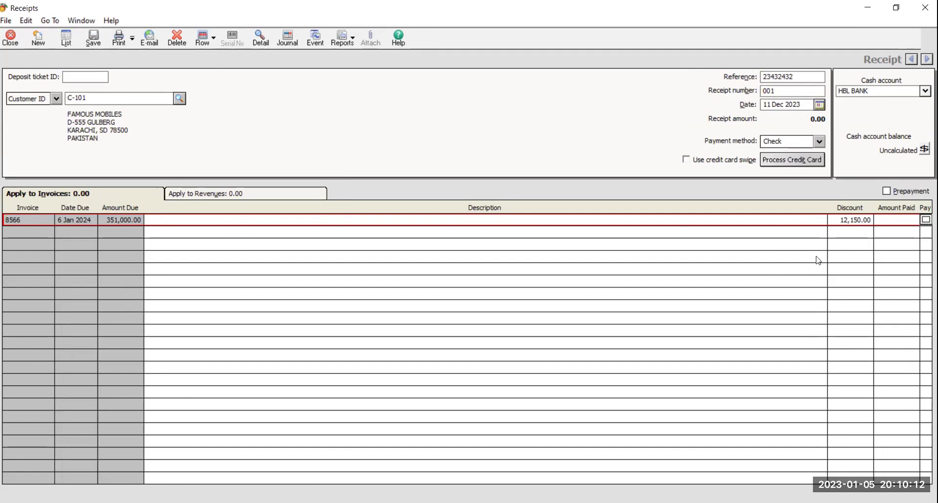
left_click(843, 221)
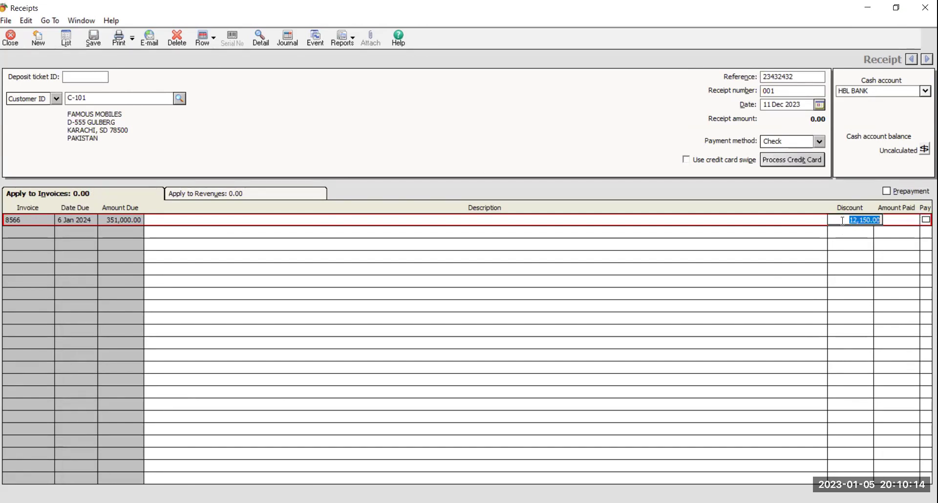
key("BackSpace")
left_click(905, 223)
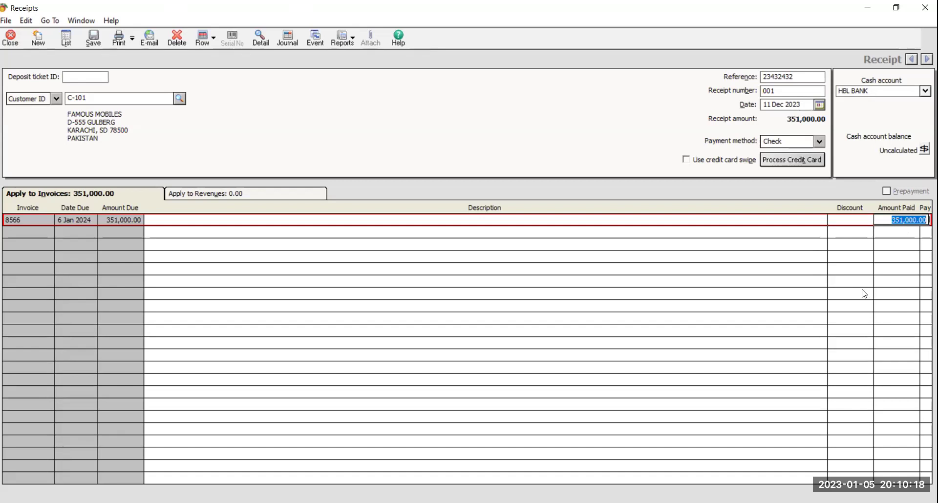
type("300000")
key("Return")
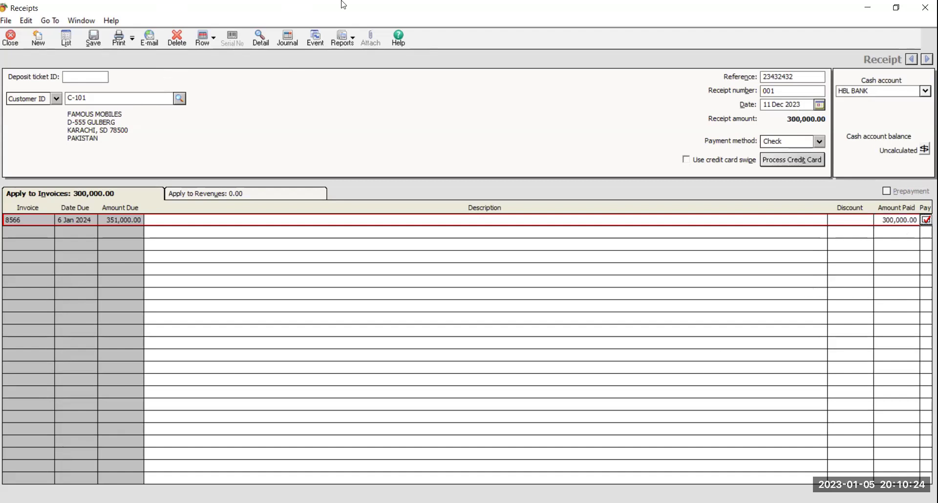
left_click(94, 46)
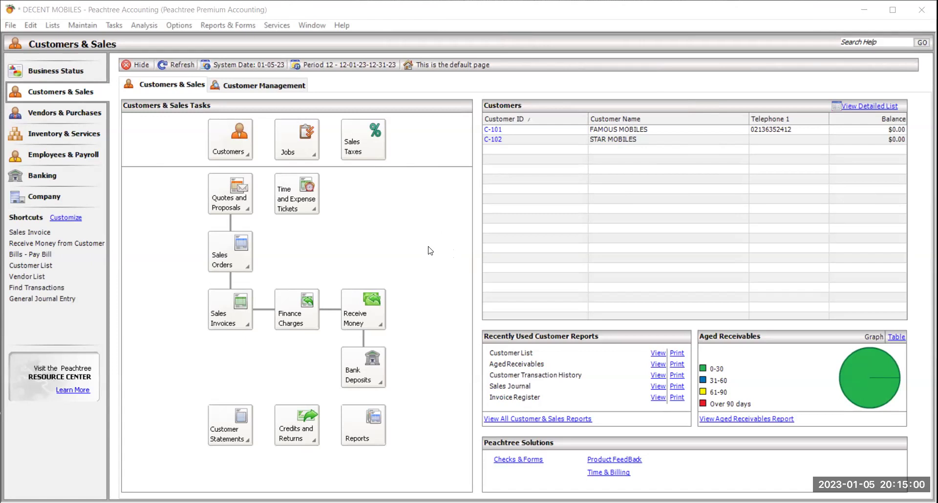
Start another receipt in a maximized window and set its cash account to CASH IN HAND
left_click(117, 26)
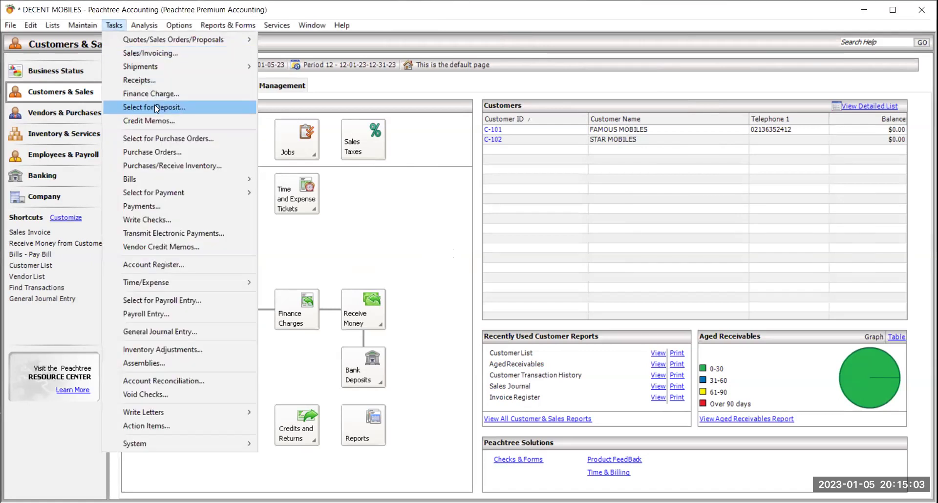
left_click(196, 80)
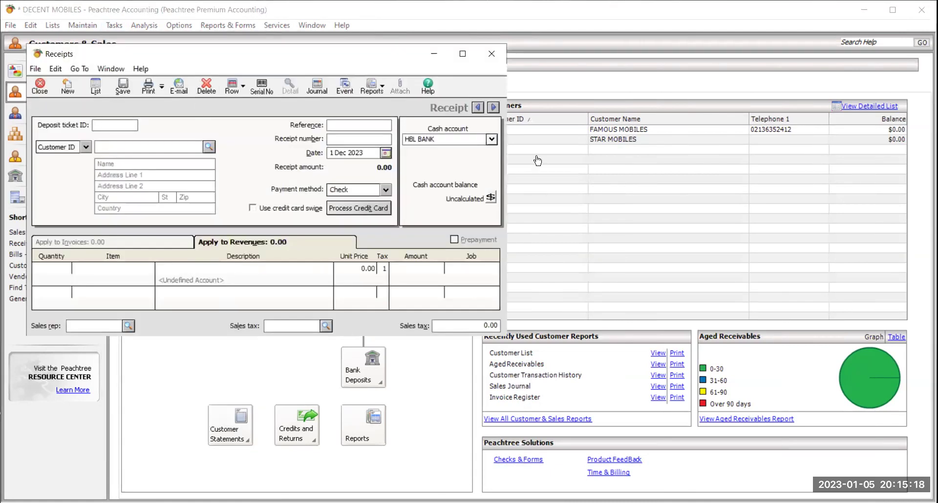
left_click(460, 58)
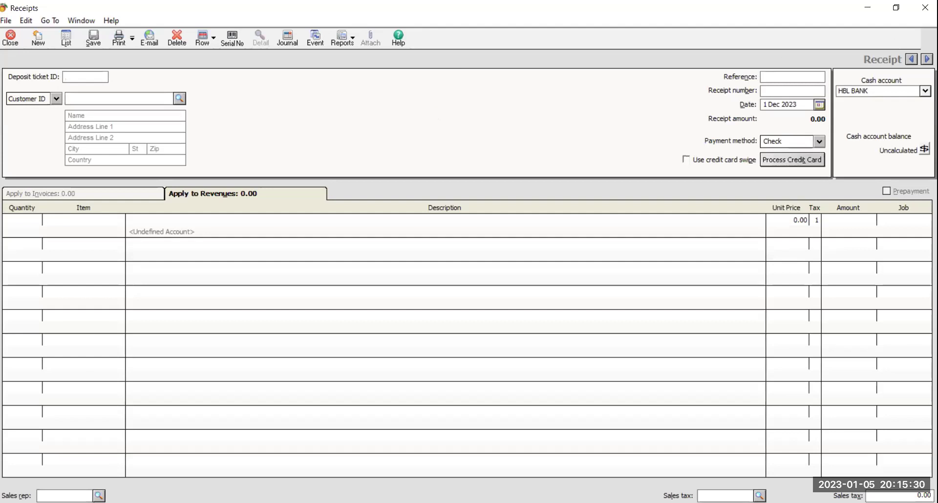
left_click(918, 91)
left_click(923, 91)
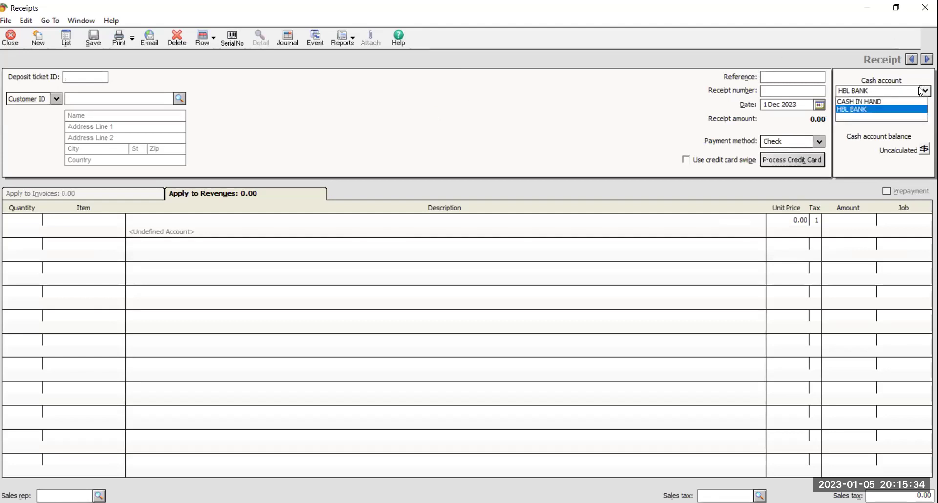
left_click(878, 101)
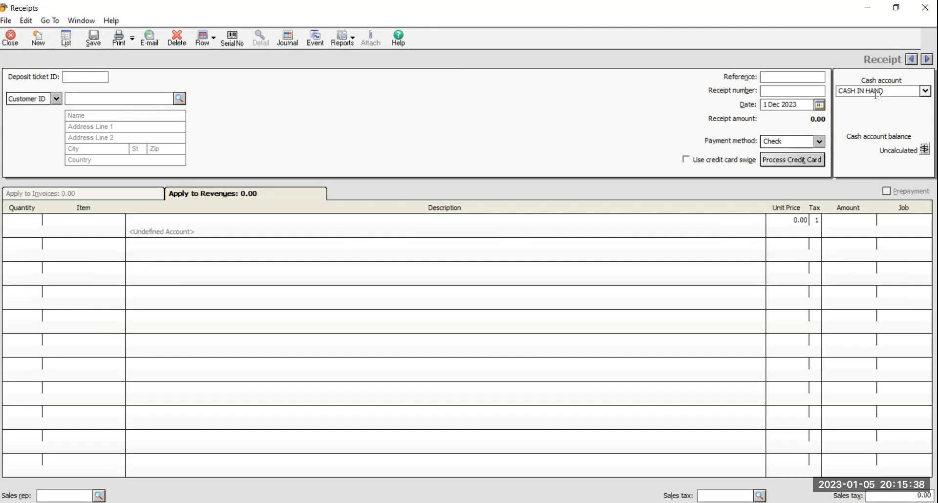
Select the customer STAR MOBILES and enter reference cash-5645 and receipt number 5656
left_click(179, 98)
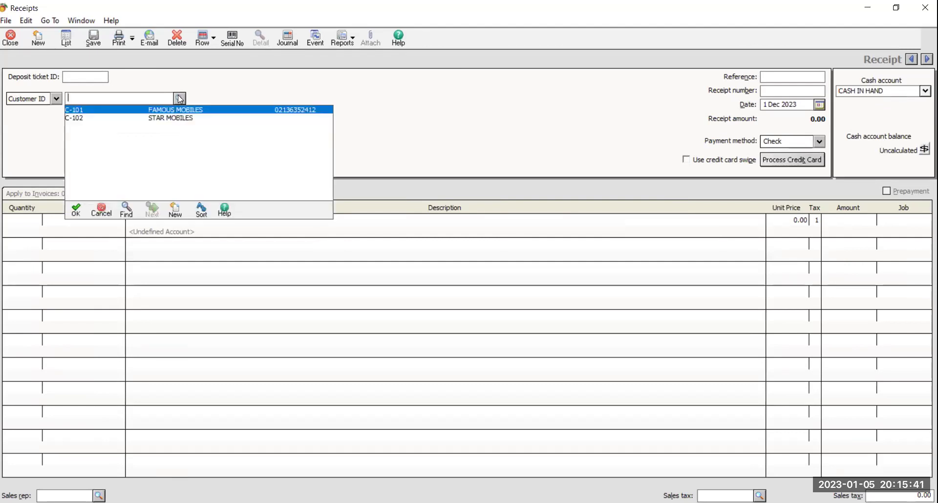
left_click(189, 119)
double_click(189, 120)
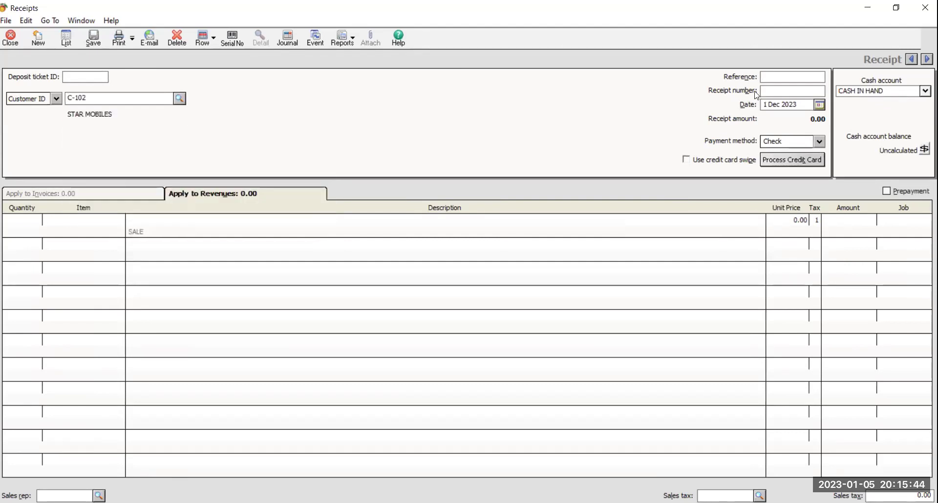
type("cash-5645")
key("Tab")
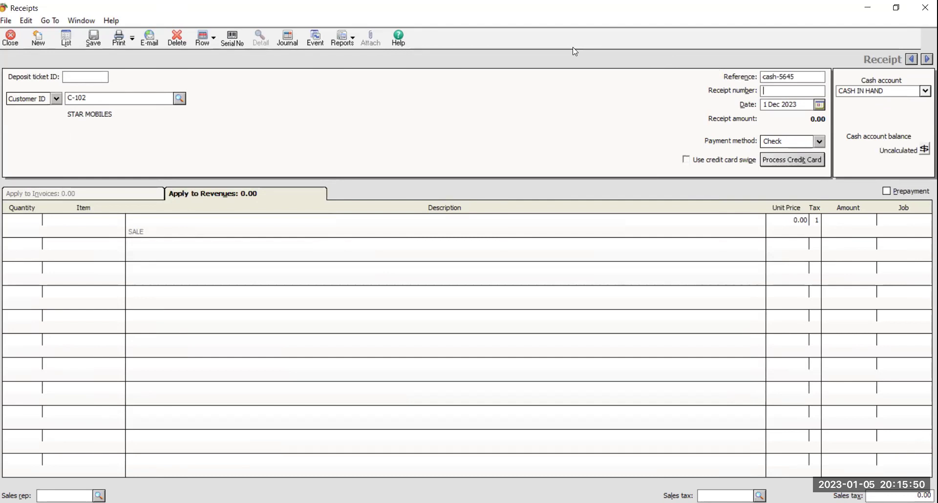
type("5656")
Set the receipt date to 4 Dec 2023 and the payment method to Cash
left_click(819, 105)
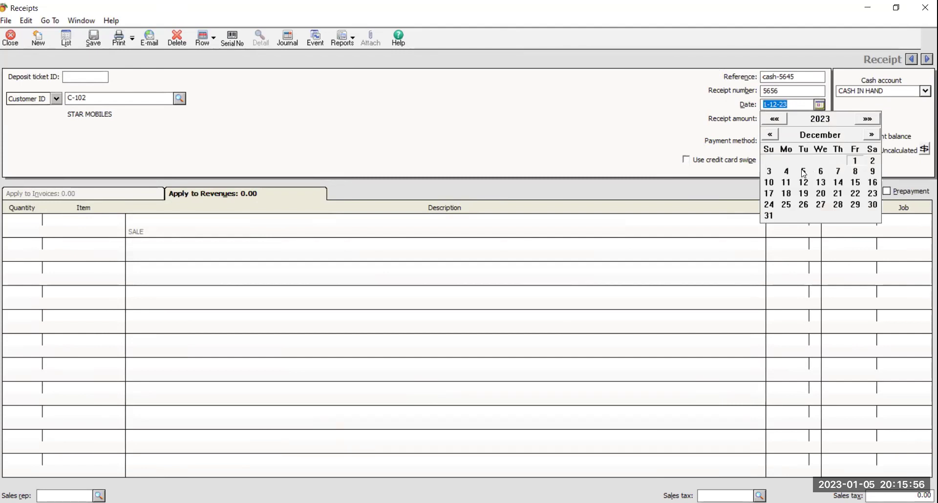
left_click(786, 171)
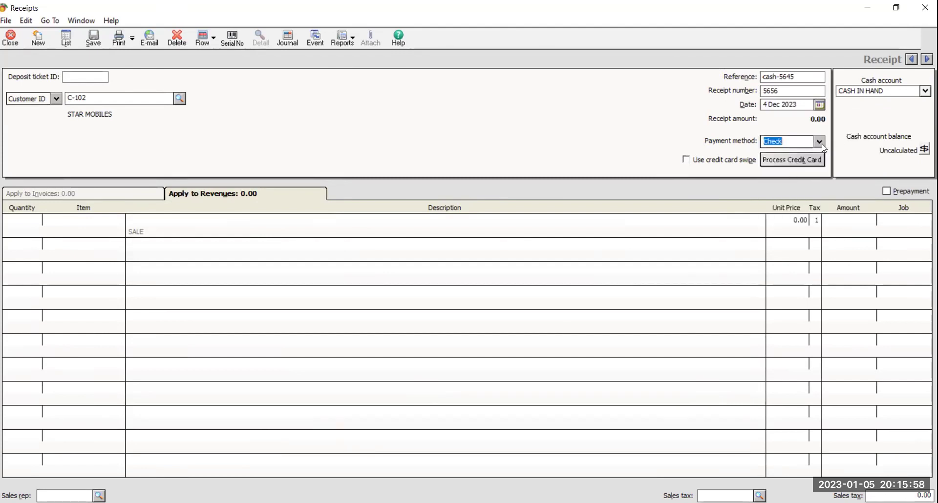
left_click(820, 141)
left_click(796, 158)
Enter a cash sale of 5 units of NOKIA X on the receipt, and save and close it
left_click(35, 219)
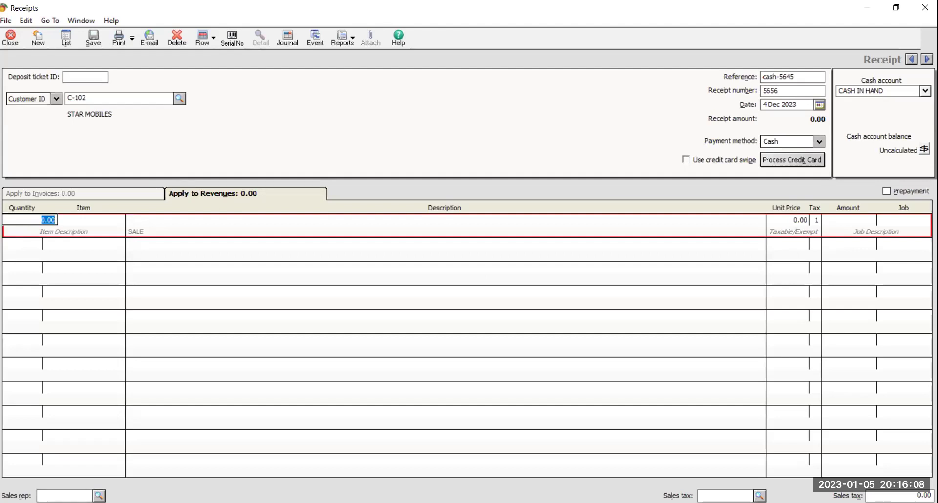
type("5")
key("Tab")
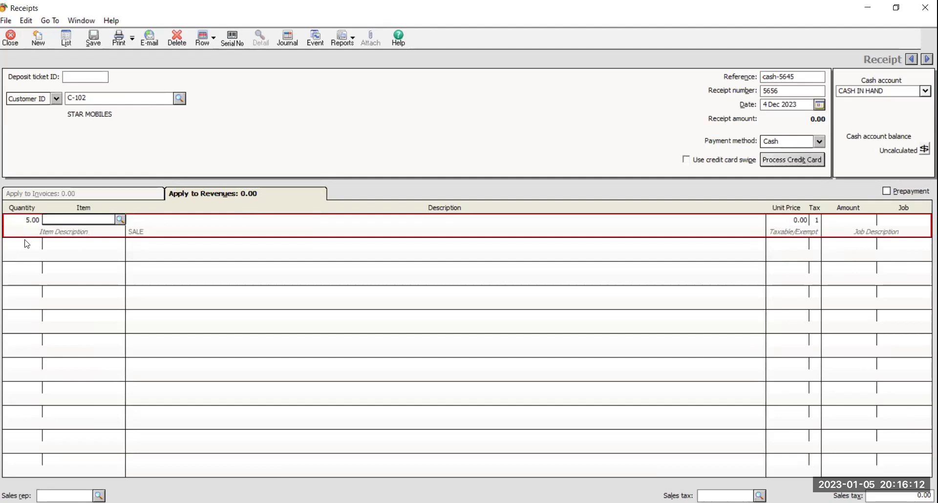
left_click(120, 220)
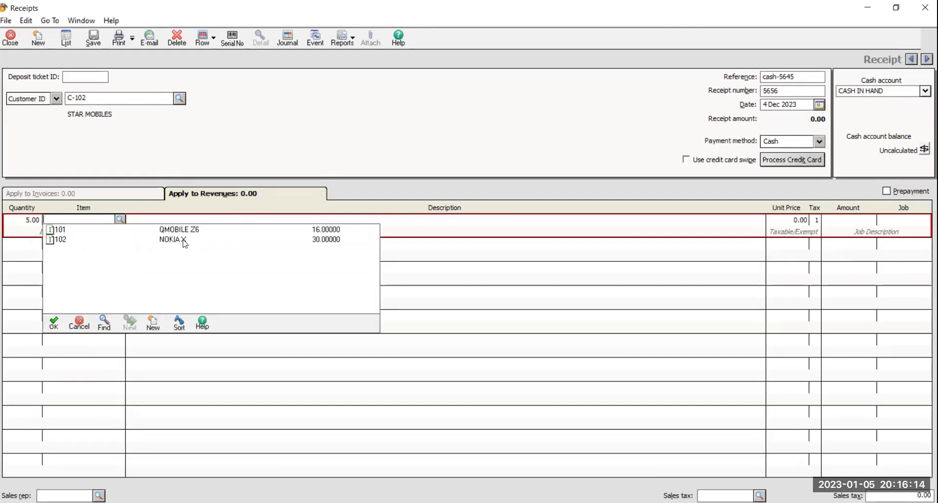
double_click(184, 239)
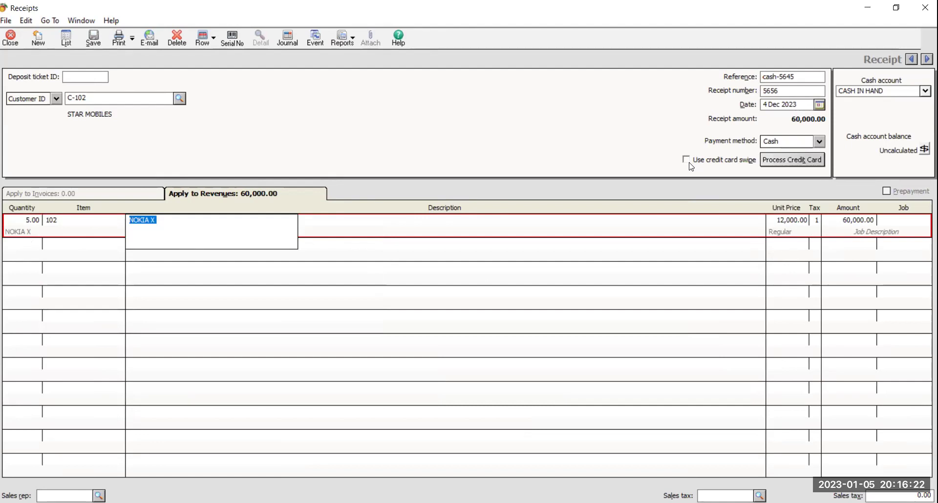
left_click(779, 219)
left_click(779, 219)
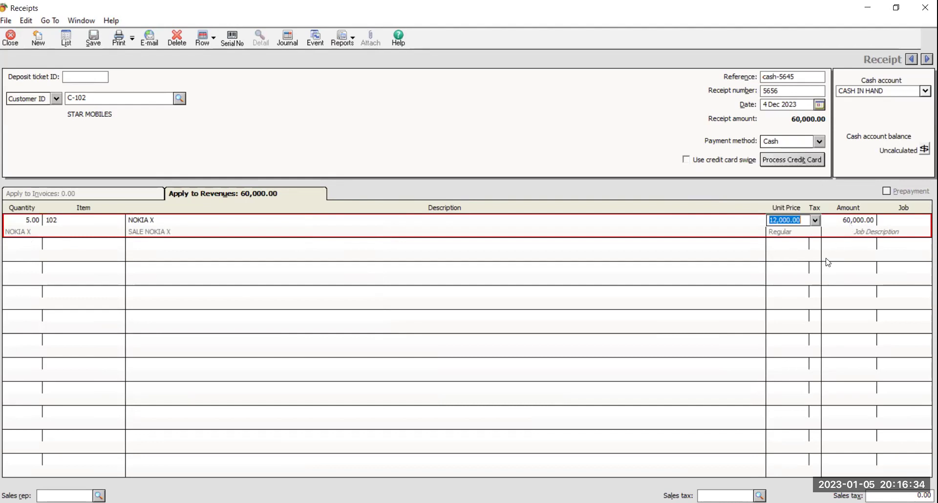
left_click(97, 42)
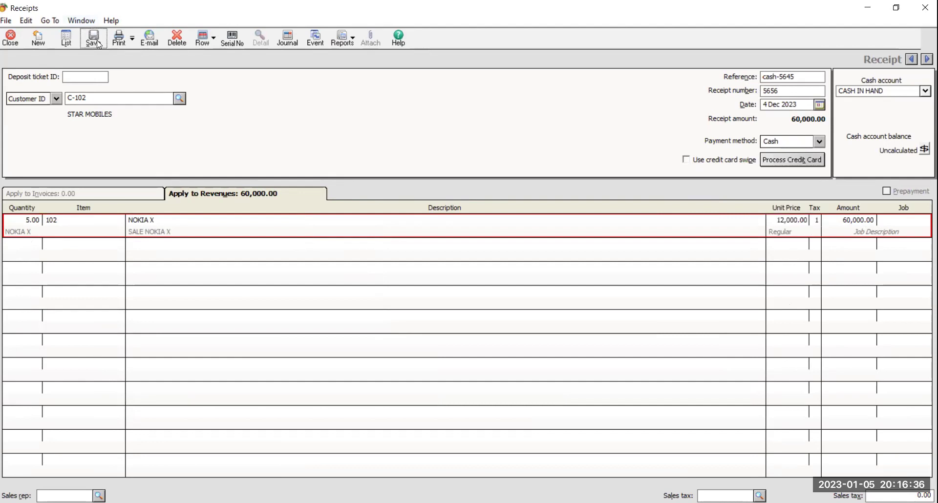
left_click(11, 43)
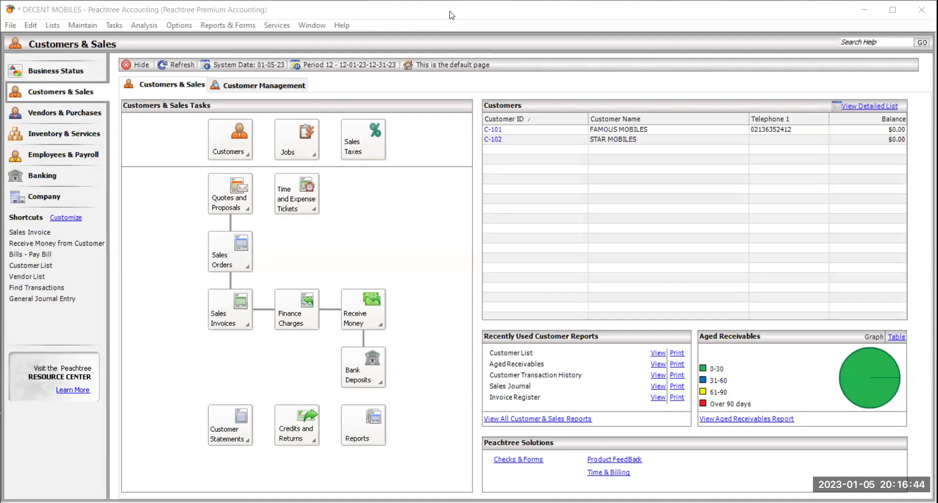
View the Customer Ledgers report from the Accounts Receivable reports, checking the FAMOUS MOBILES and STAR MOBILES entries, and close it
left_click(236, 28)
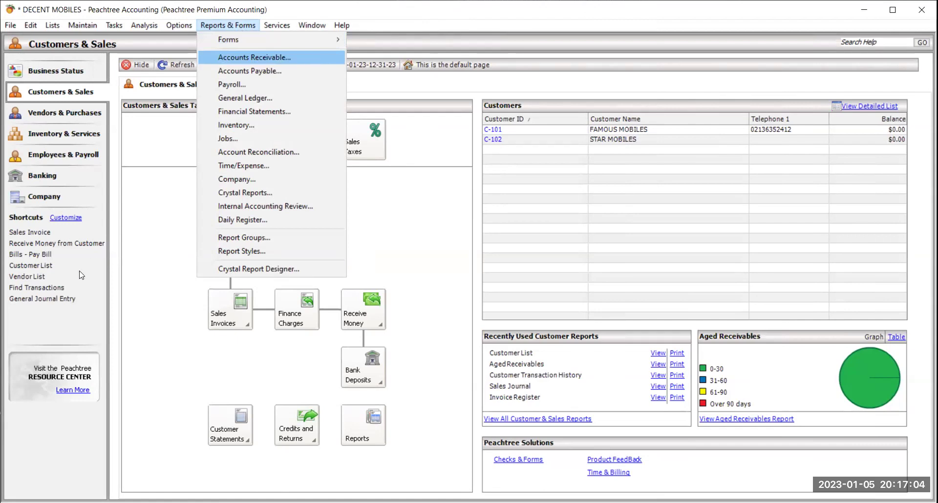
key("Return")
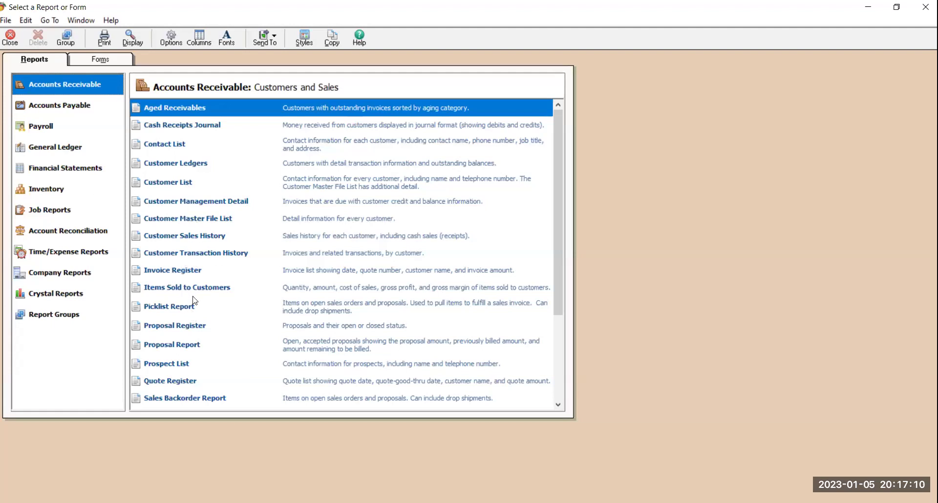
left_click(203, 165)
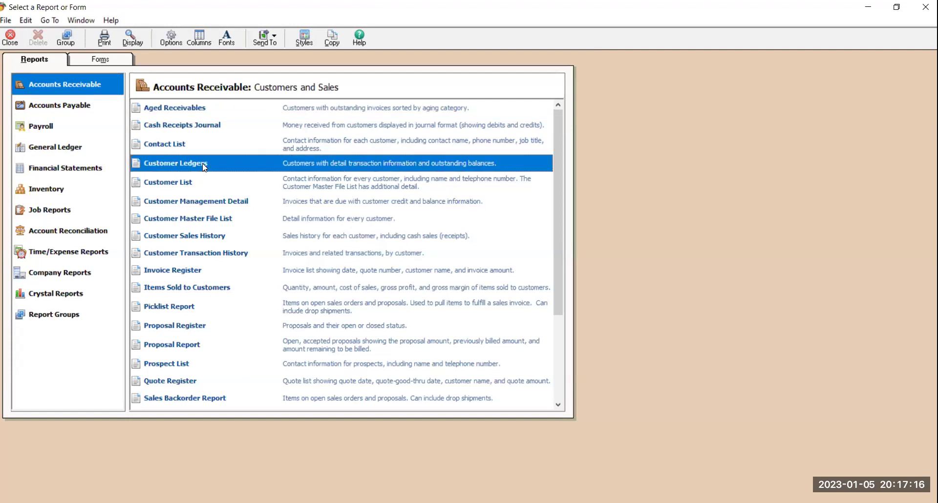
double_click(202, 163)
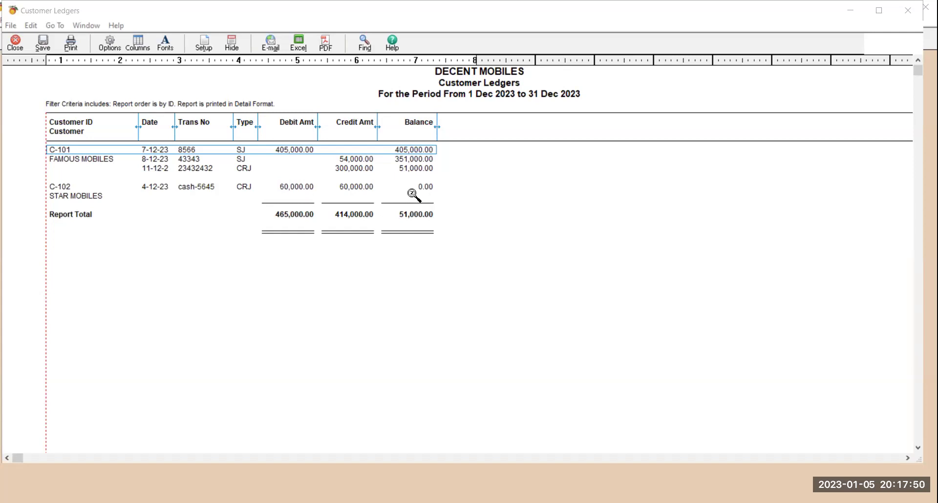
left_click(357, 198)
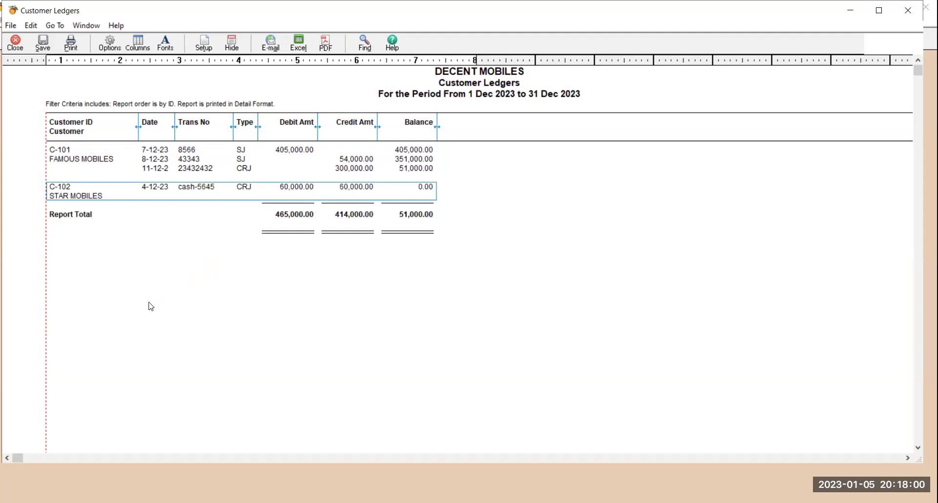
left_click(8, 43)
left_click(6, 43)
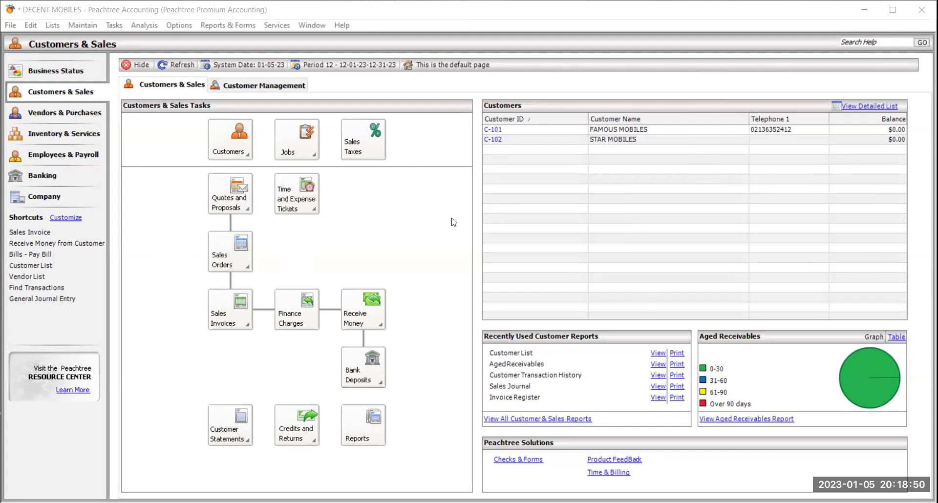
left_click(111, 29)
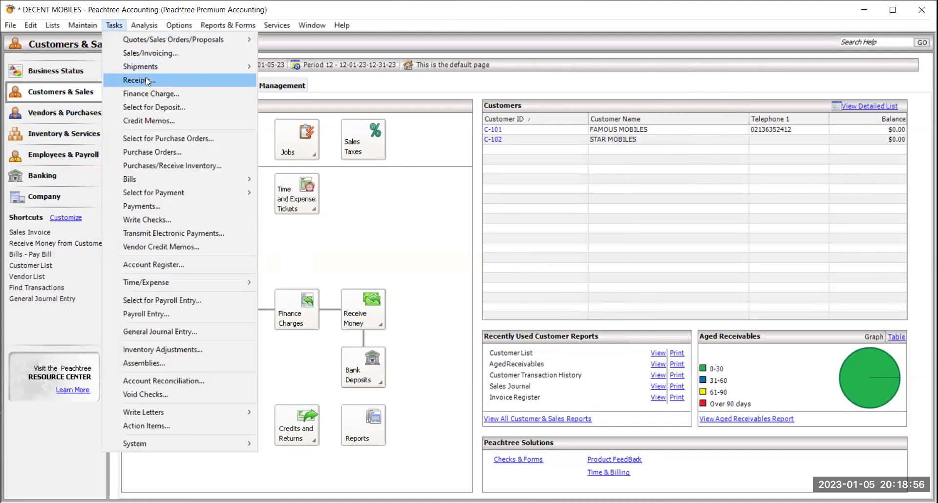
left_click(146, 79)
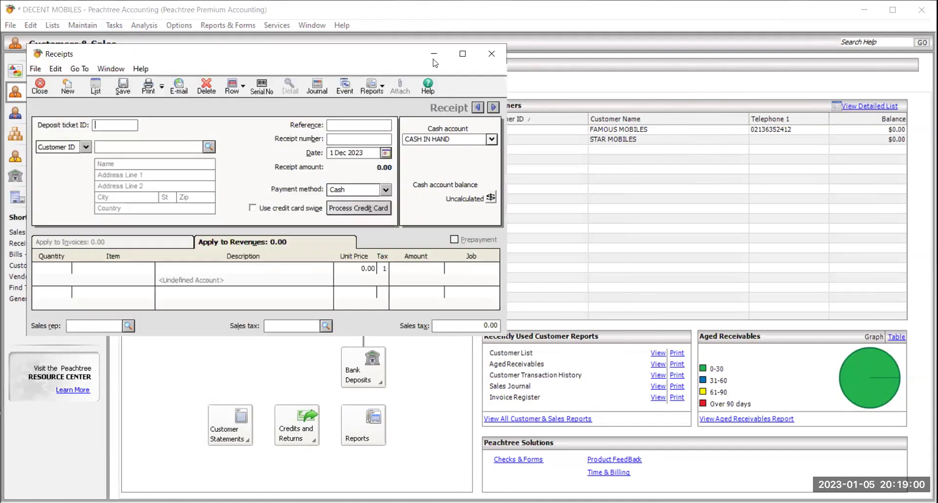
left_click(462, 55)
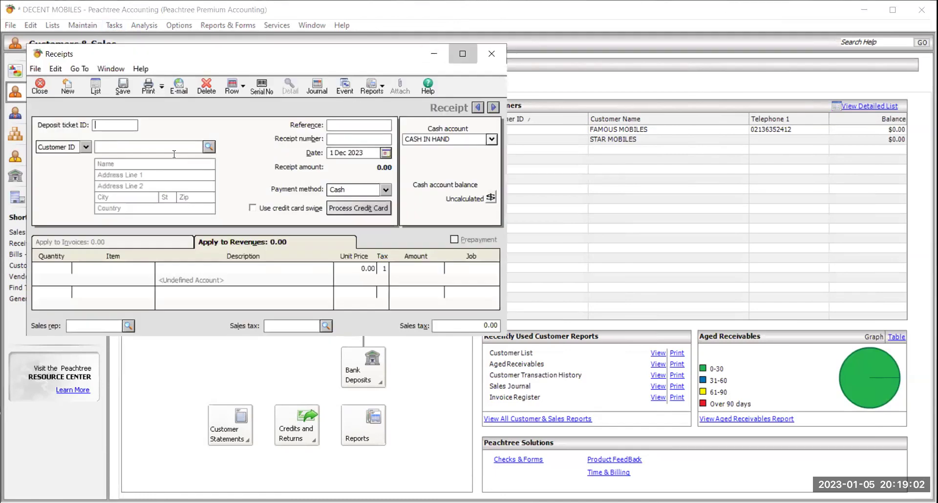
left_click(180, 98)
left_click(172, 119)
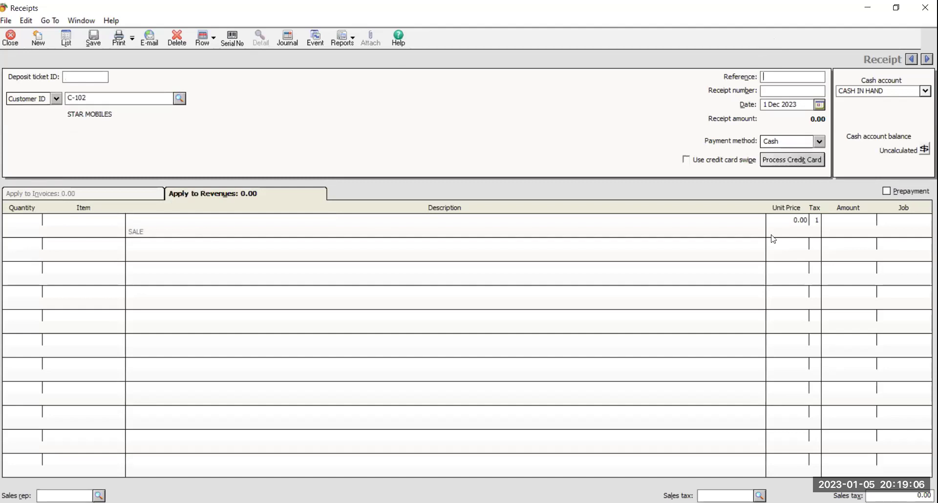
left_click(299, 198)
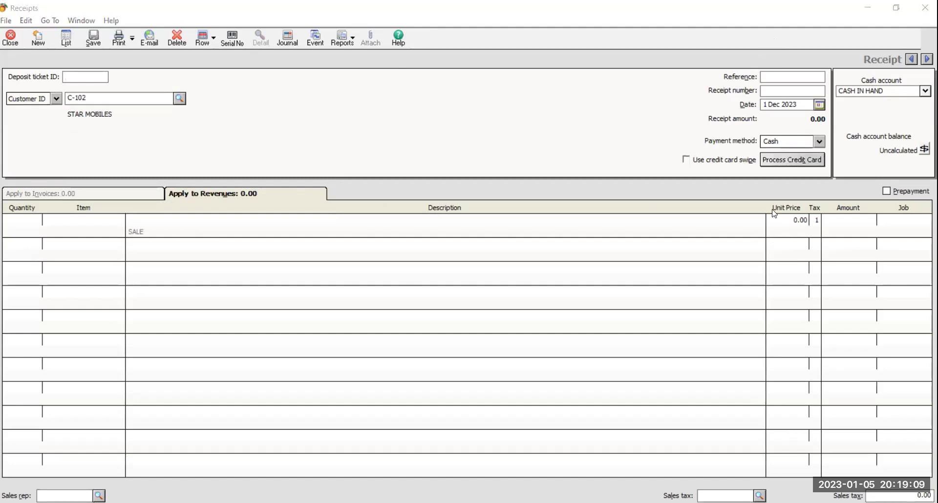
left_click(849, 221)
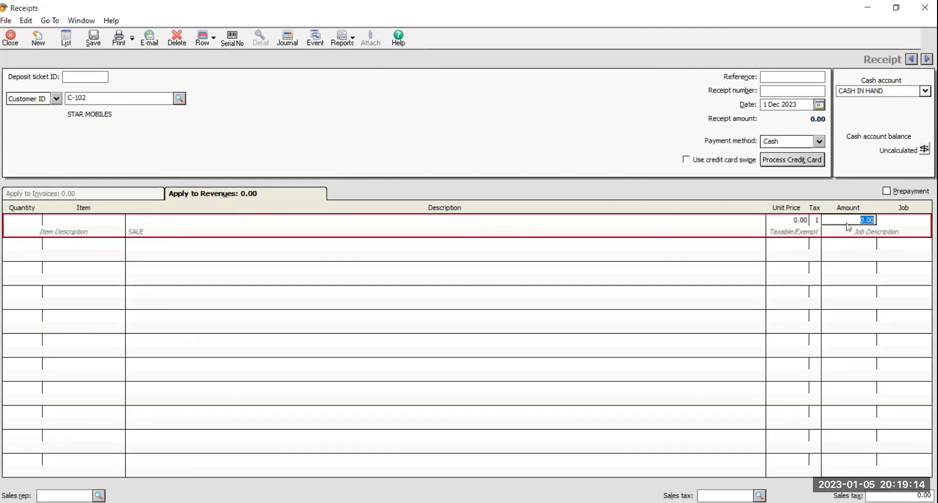
key("Escape")
left_click(494, 307)
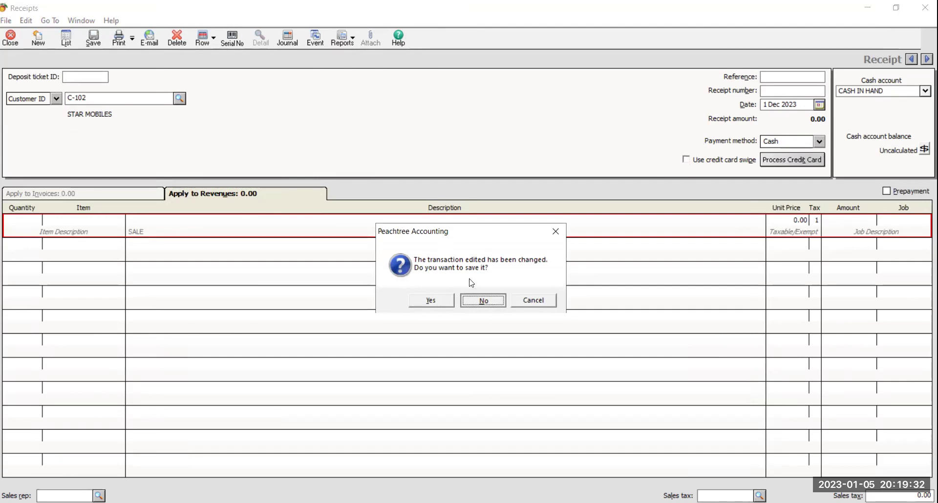
key("Return")
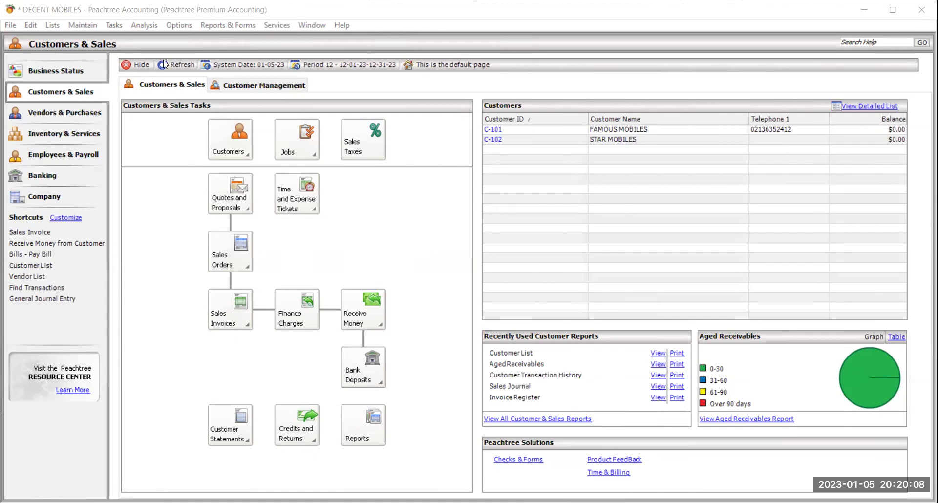
Start a new account in the chart of accounts with ID 203 and description SALES TAX PAYABLE
left_click(84, 25)
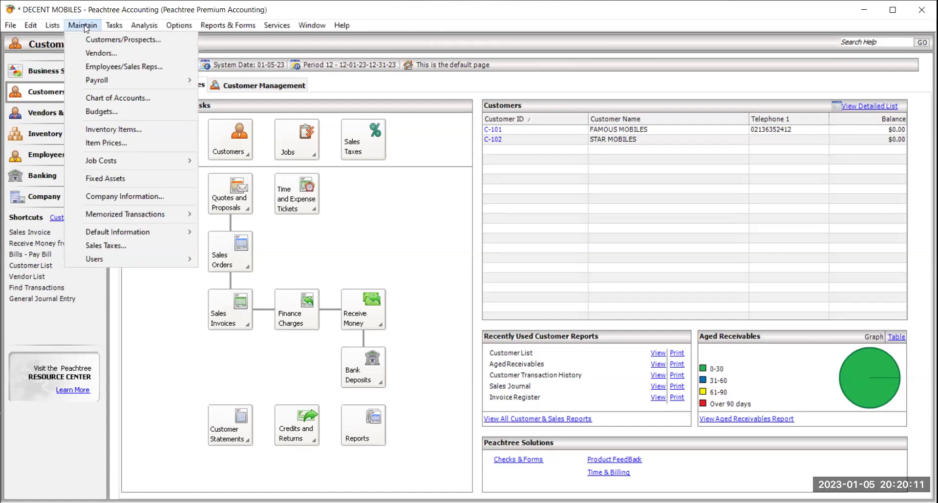
left_click(151, 99)
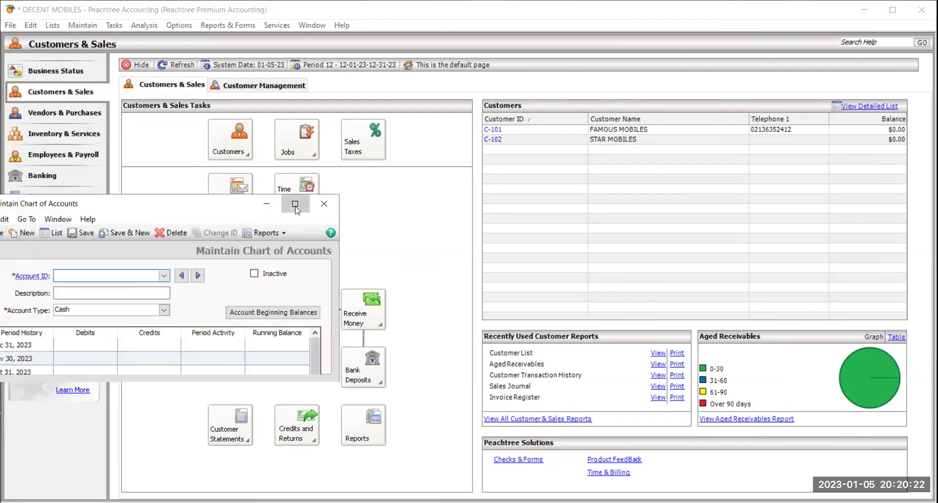
left_click(292, 205)
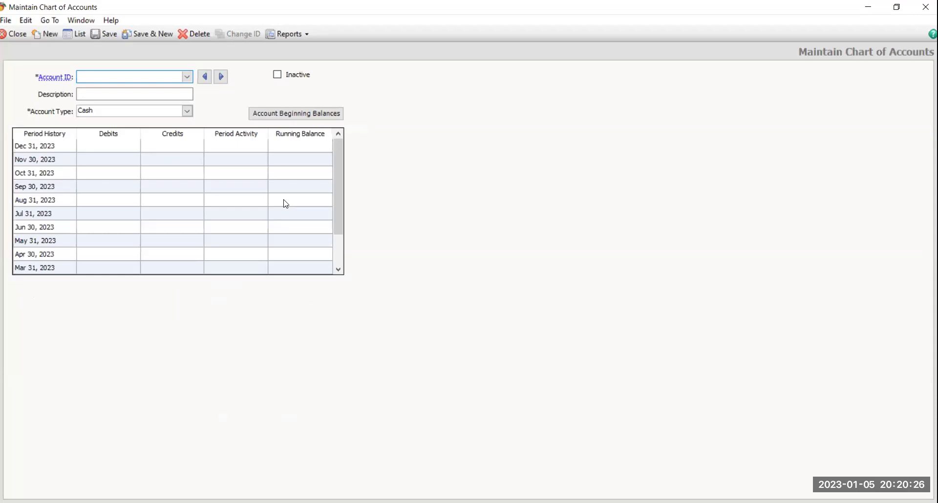
left_click(188, 77)
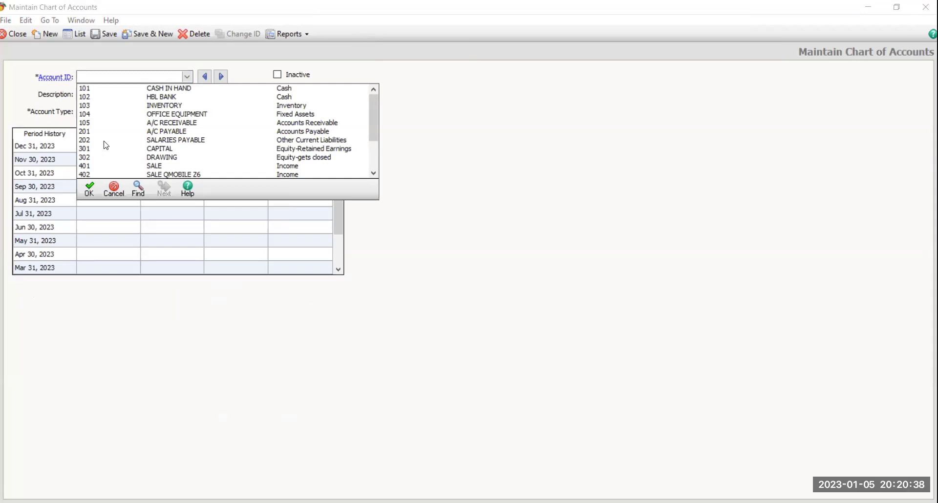
left_click(167, 75)
type("203")
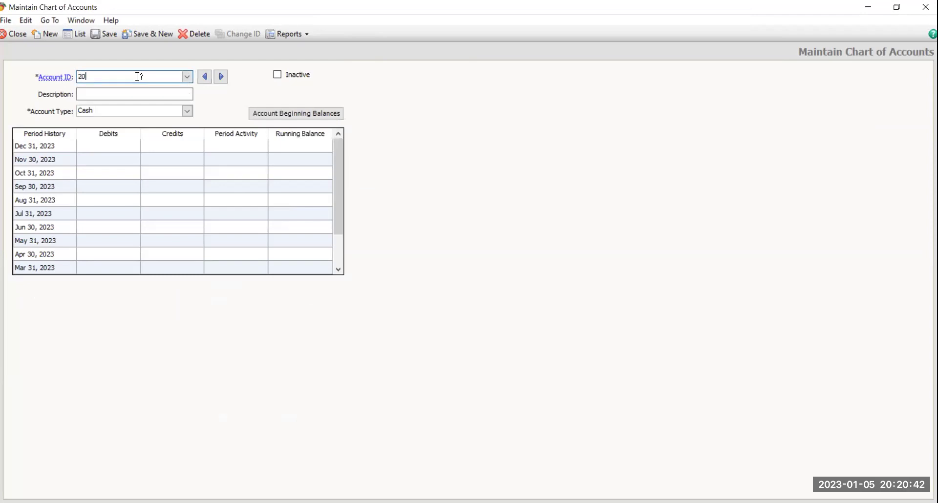
key("Tab")
type("sal")
key("BackSpace")
key("BackSpace")
type("SALES TAX PAY")
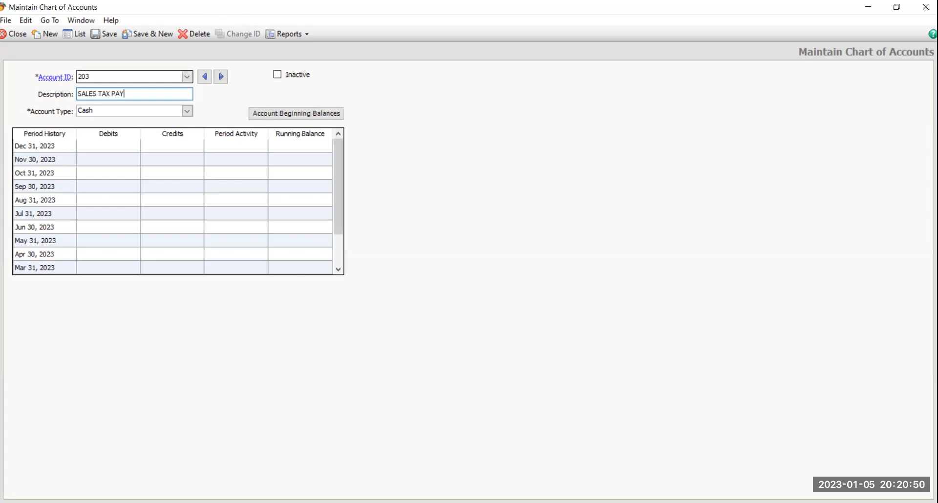
type("ABLE")
Set the SALES TAX PAYABLE account's type to Other Current Liabilities, and save and close the account record
key("Tab")
key("o")
key("alt+Down")
key("Down")
key("Down")
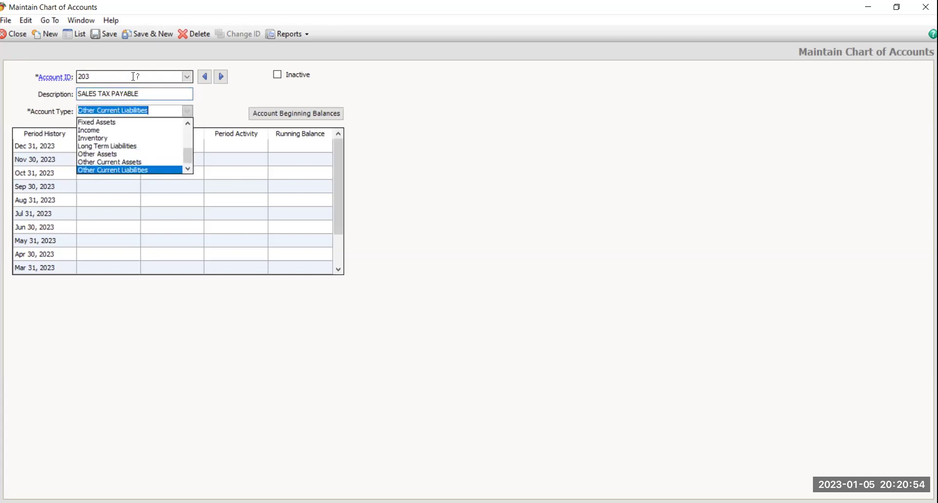
key("Tab")
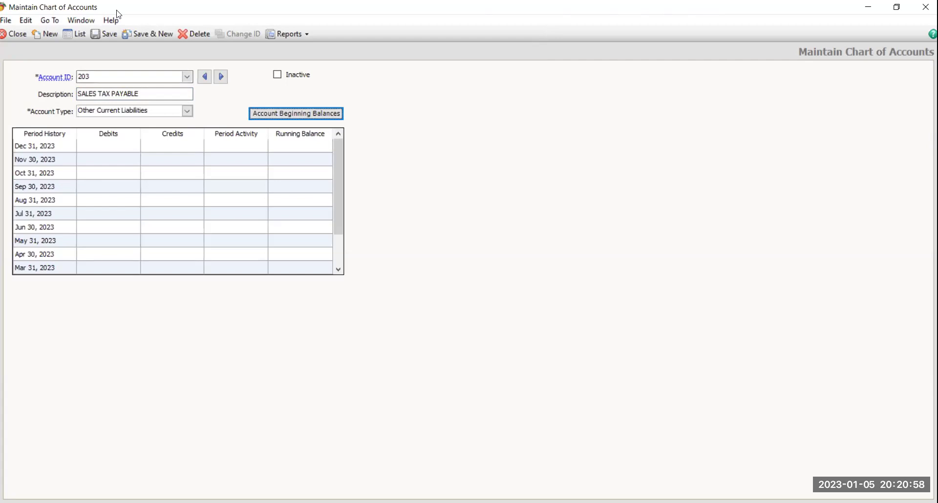
left_click(104, 33)
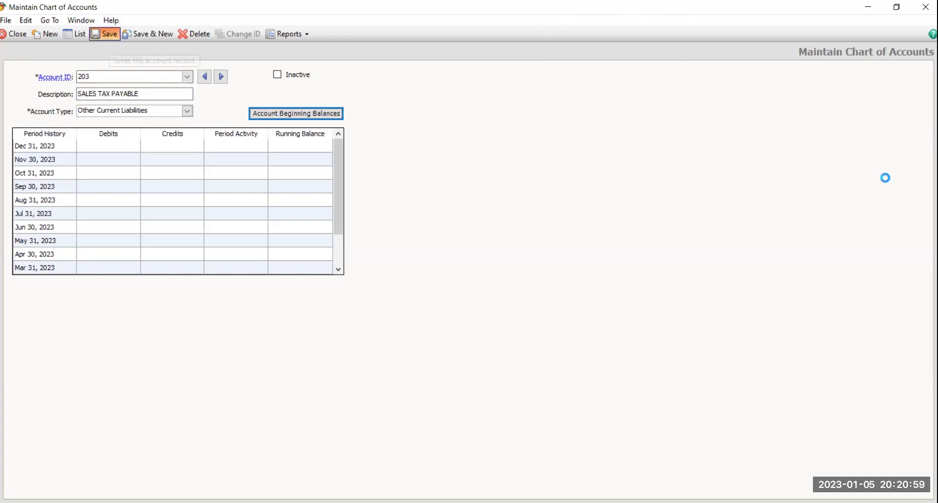
left_click(19, 34)
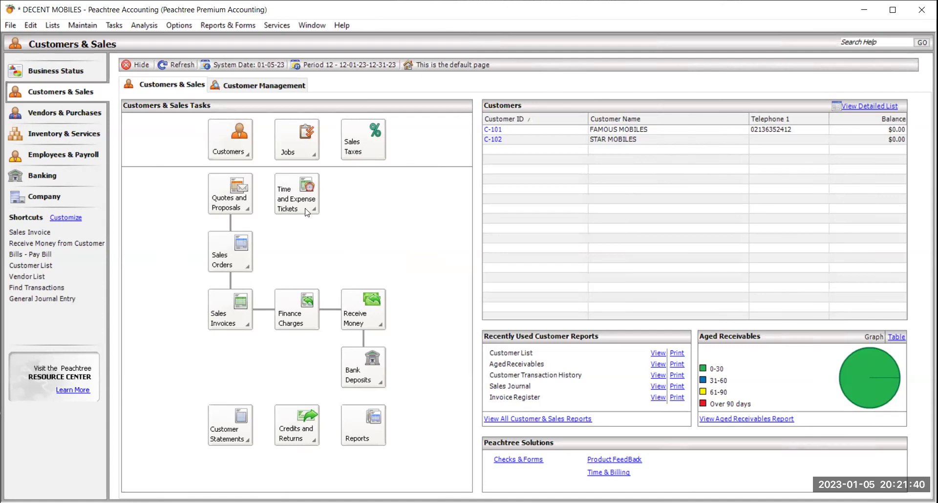
Start a new vendor record in a maximized window with ID V-103, name FBR and contact SALES TAX OFFICER
left_click(73, 26)
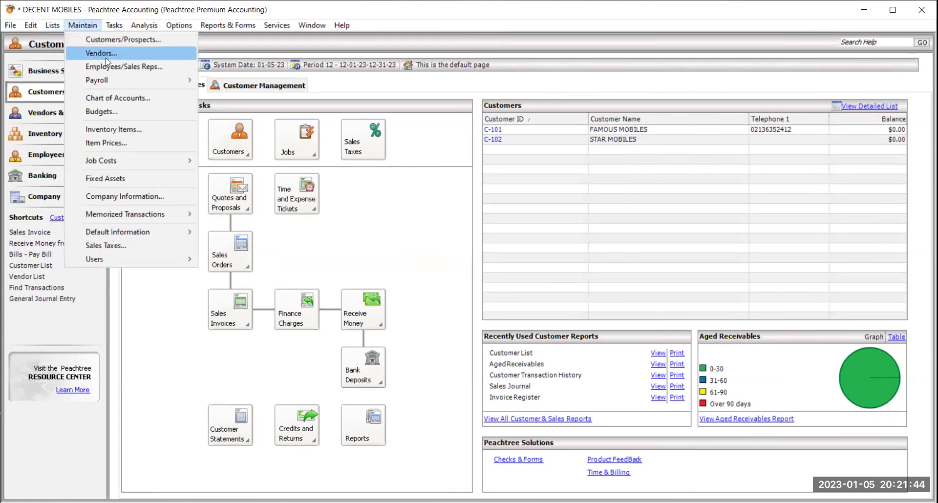
left_click(105, 57)
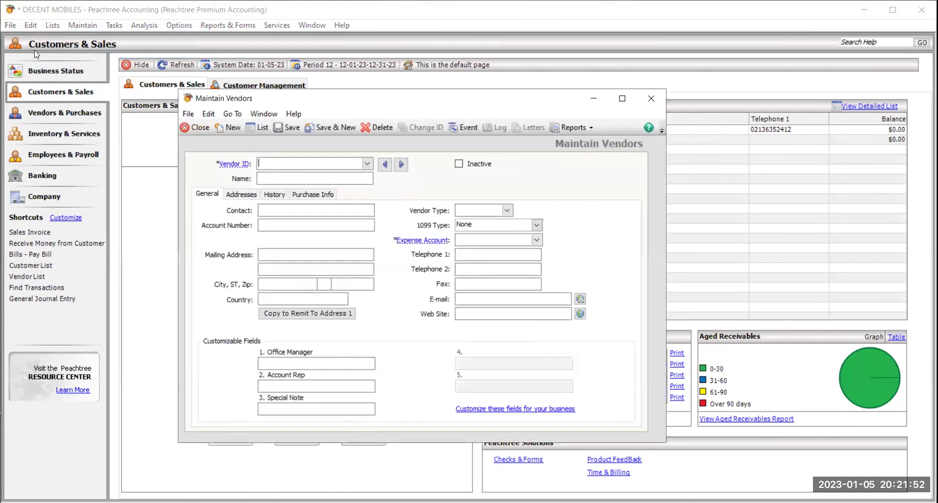
key("super+Up")
type("V-103")
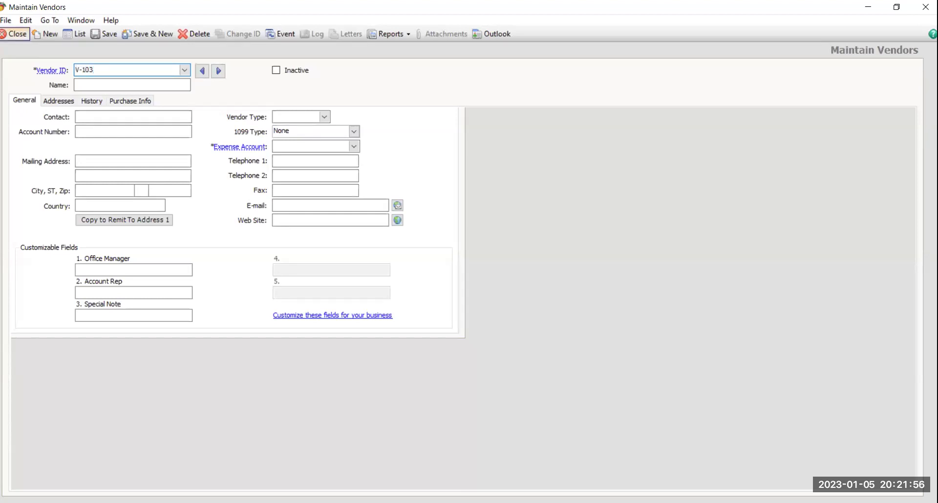
key("Tab")
type("FBR")
key("Tab")
key("Tab")
type("SALES TA")
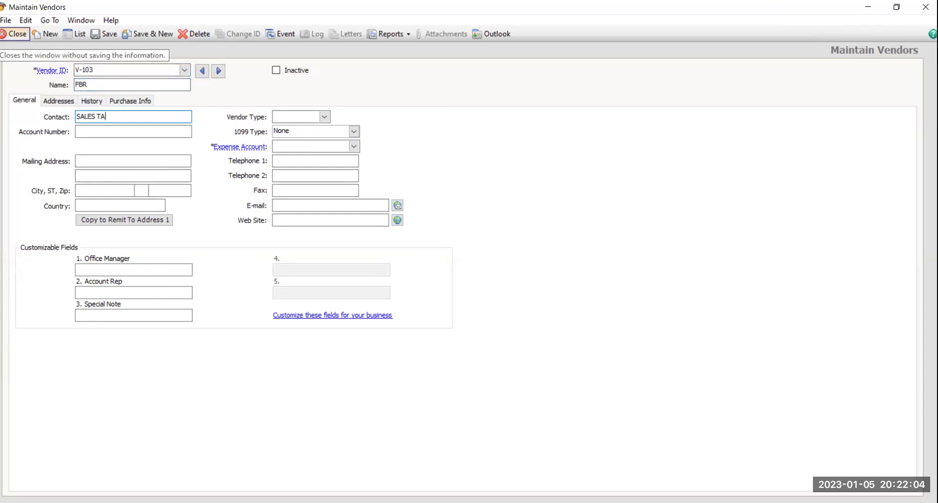
type("X OFFICER")
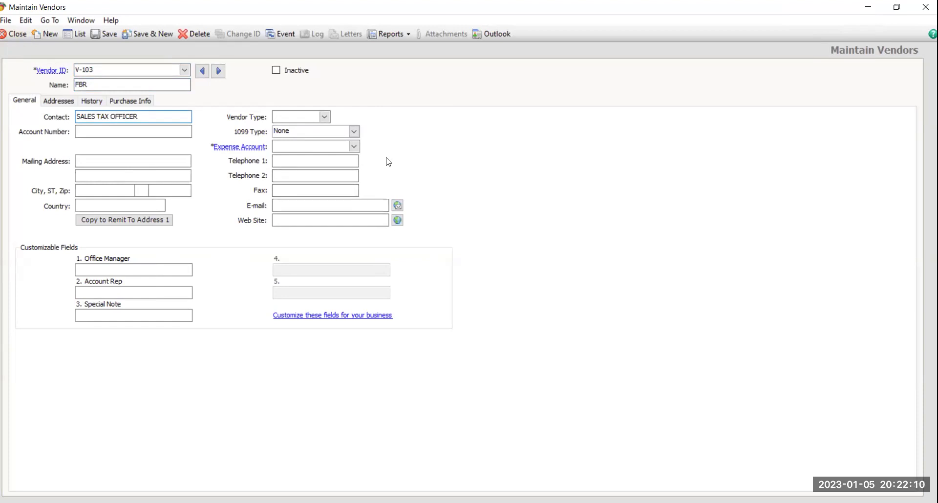
Set the FBR vendor's expense account to 203, SALES TAX PAYABLE
left_click(93, 28)
left_click(350, 279)
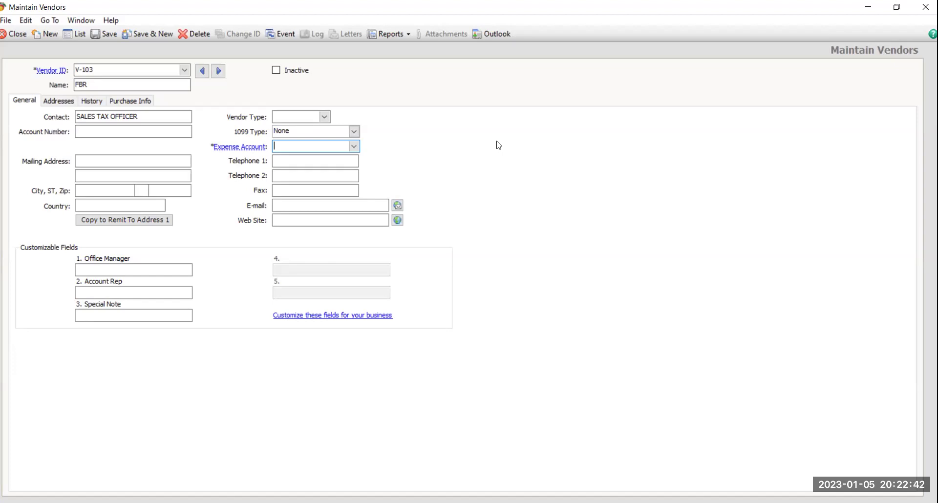
left_click(354, 146)
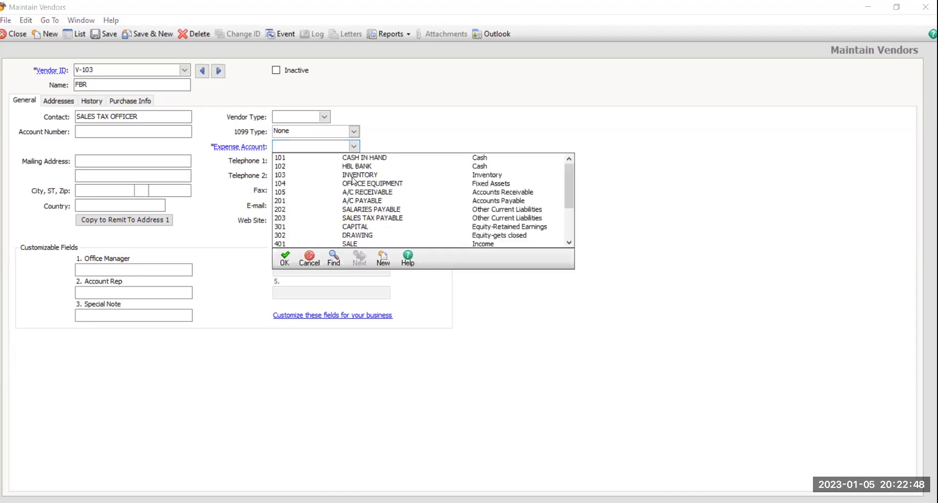
left_click(381, 219)
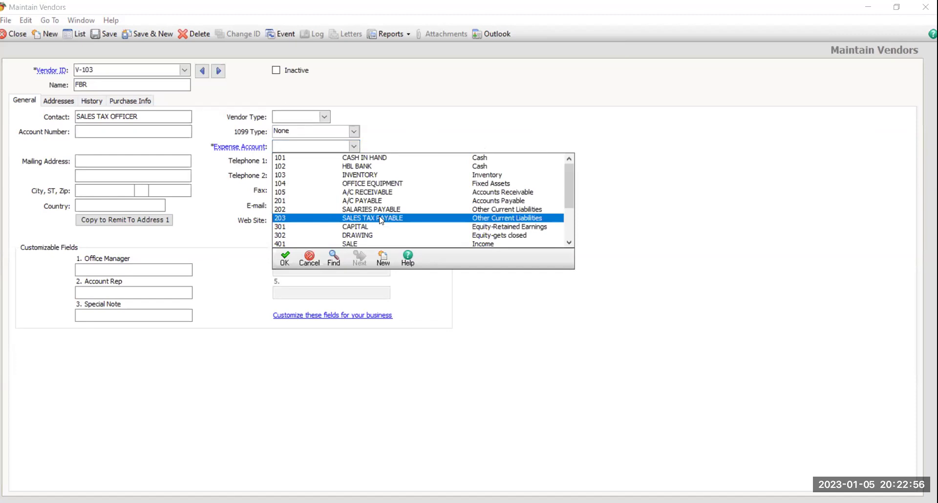
left_click(350, 149)
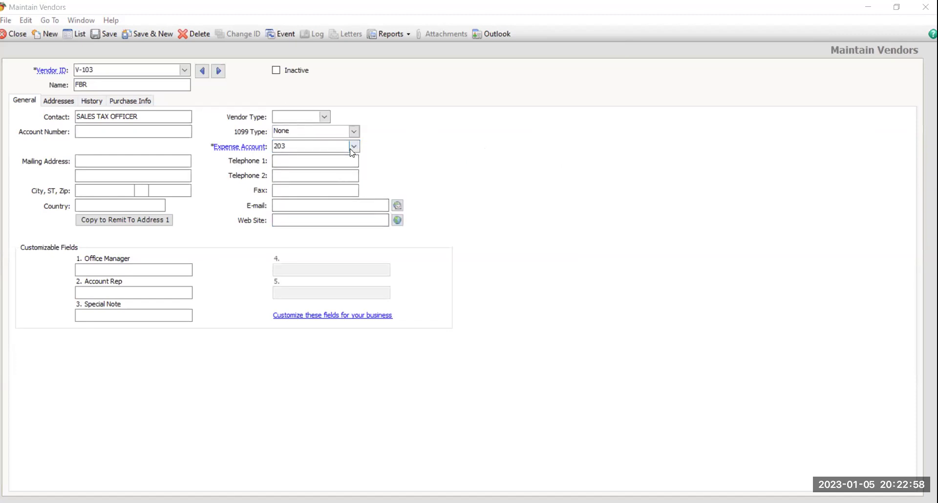
left_click(353, 147)
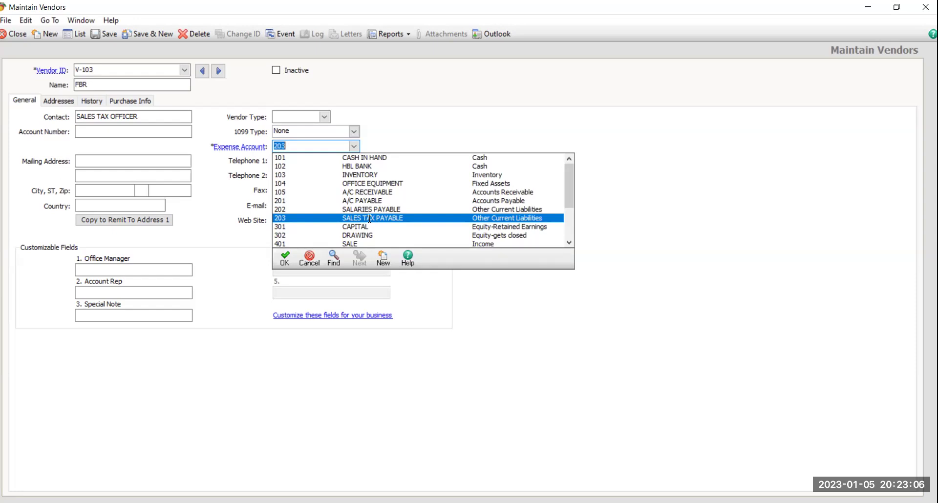
left_click(370, 218)
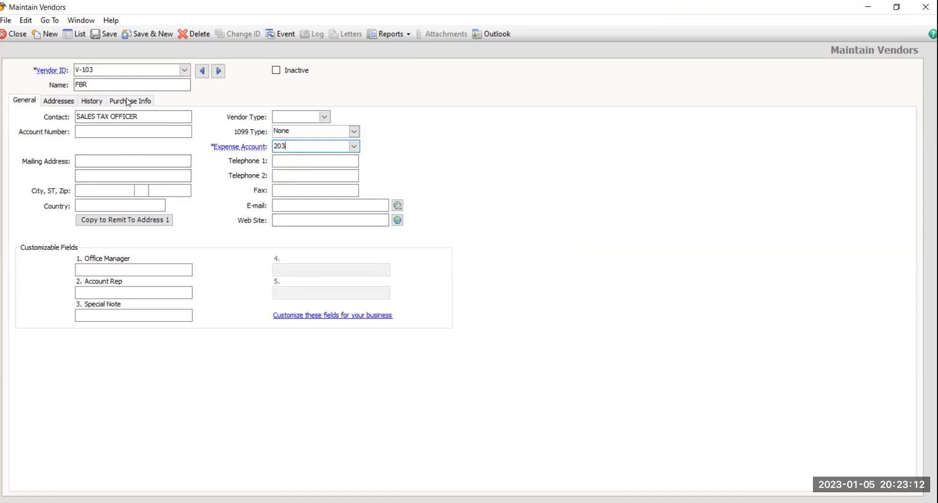
Save and close the FBR vendor record, and maximize the main window
left_click(97, 38)
left_click(18, 34)
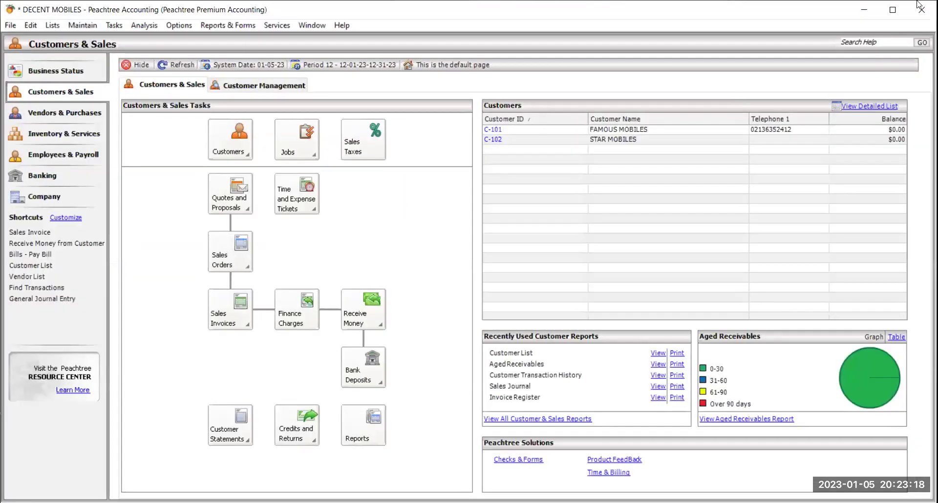
left_click(899, 11)
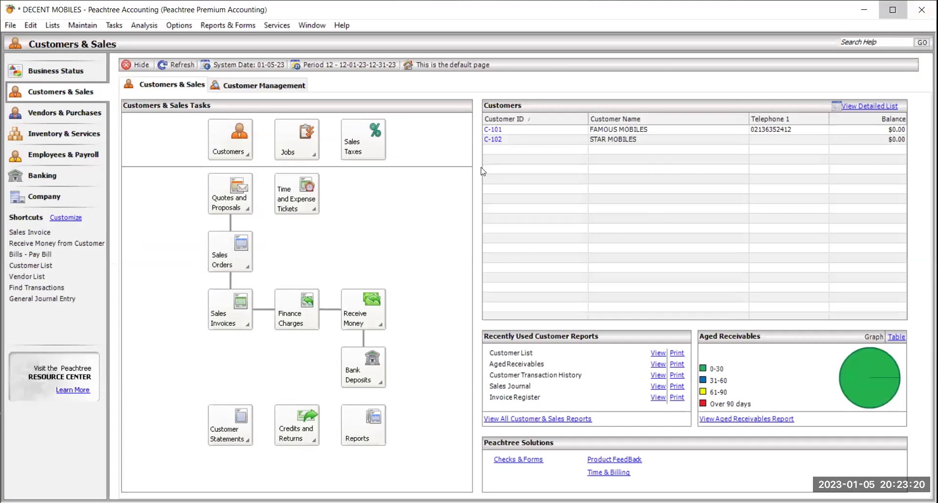
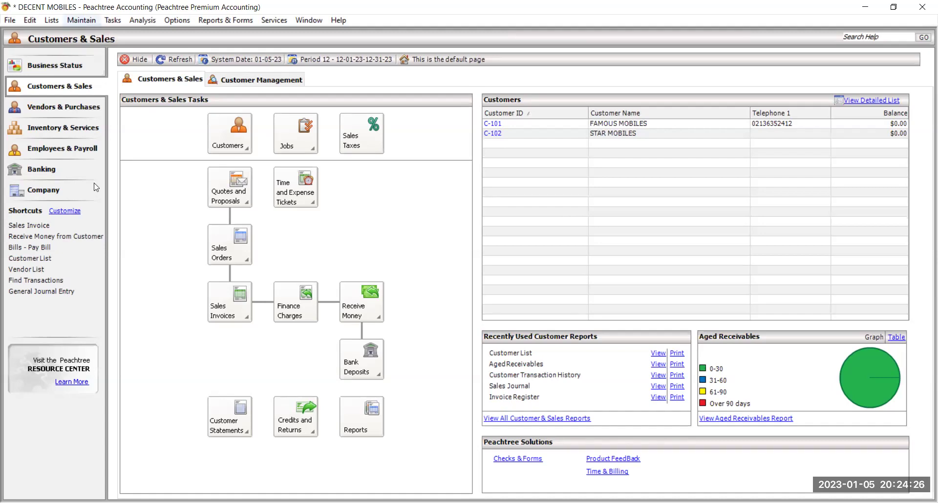
Start setting up a new sales tax with a total rate of 17%
left_click(89, 23)
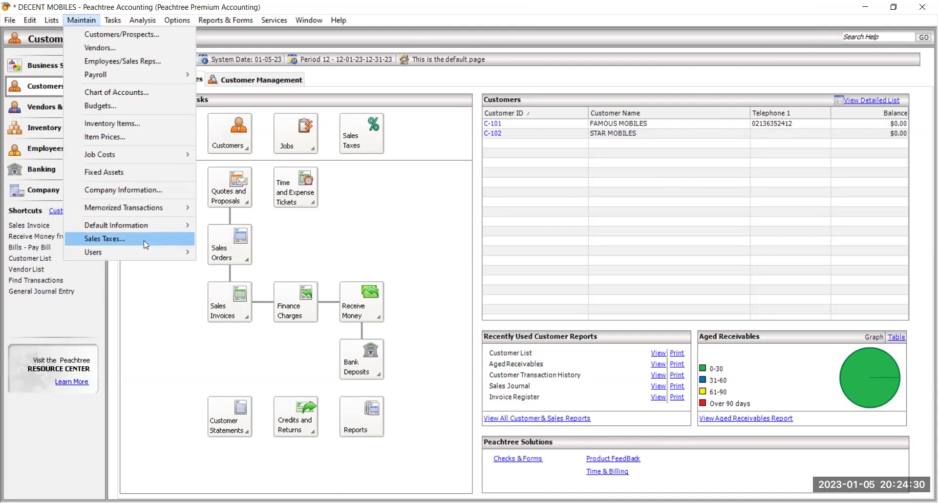
left_click(143, 240)
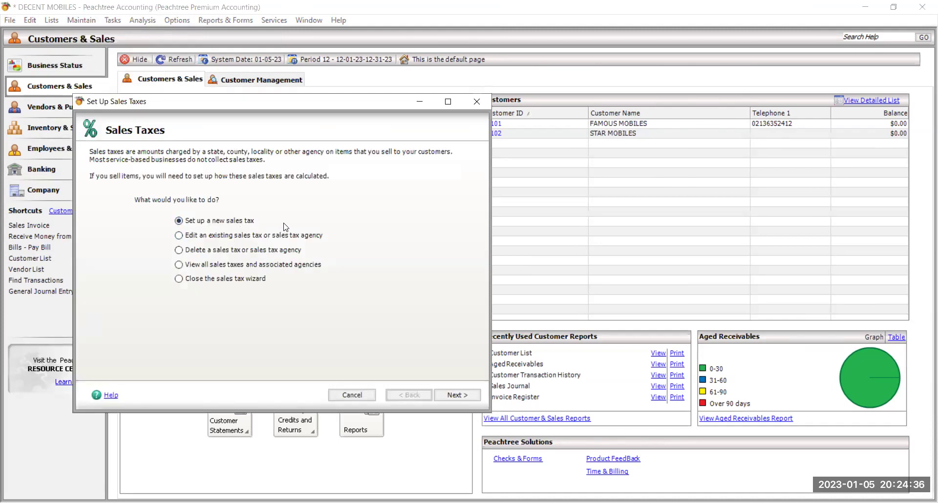
left_click(455, 395)
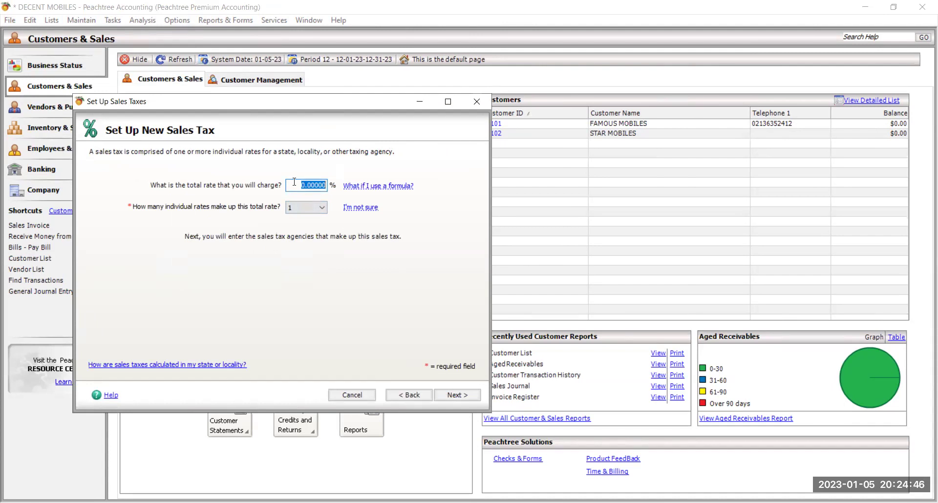
type("17")
left_click(444, 400)
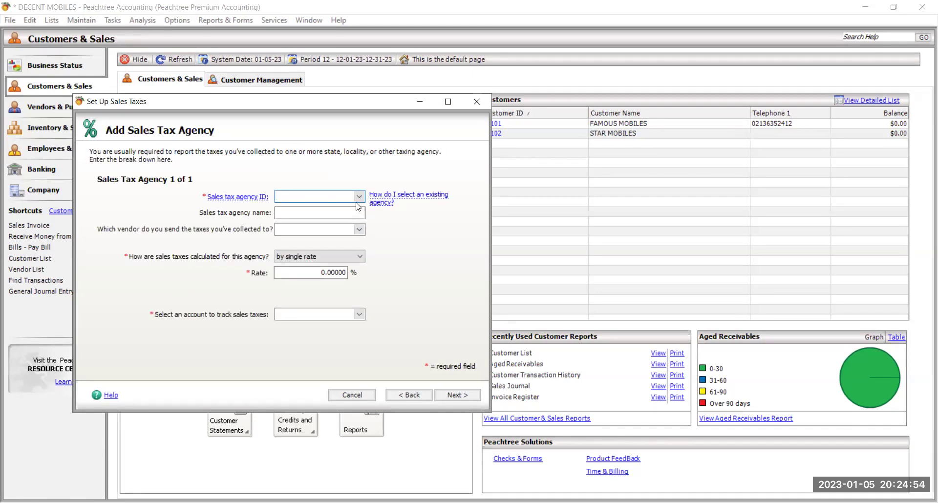
Give the sales tax agency the ID ST-01 and the name TAX DEPT
left_click(339, 210)
type("ST-")
type("01")
type("TAX DE")
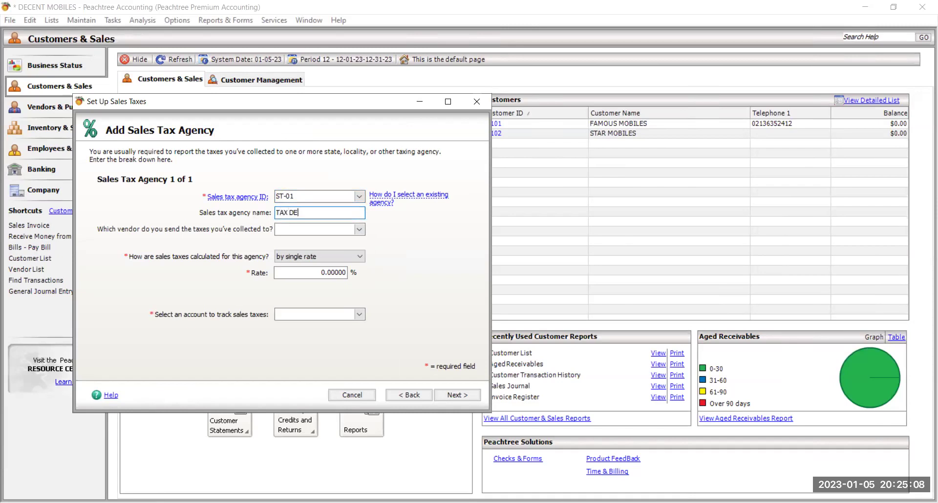
type("PT")
key("Tab")
Assign vendor V-103 to the tax agency, with a rate of 17% and tracking account 203, SALES TAX PAYABLE
left_click(359, 232)
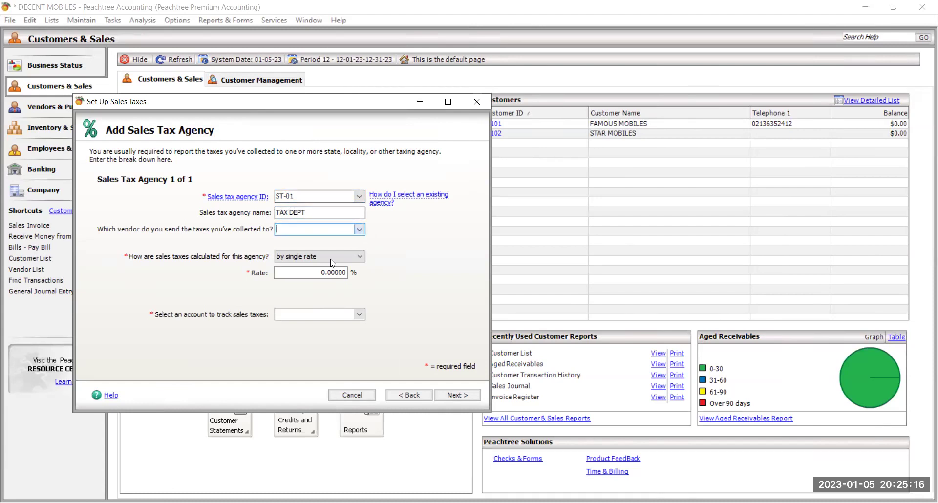
key("Return")
left_click(308, 271)
type("17")
left_click(336, 313)
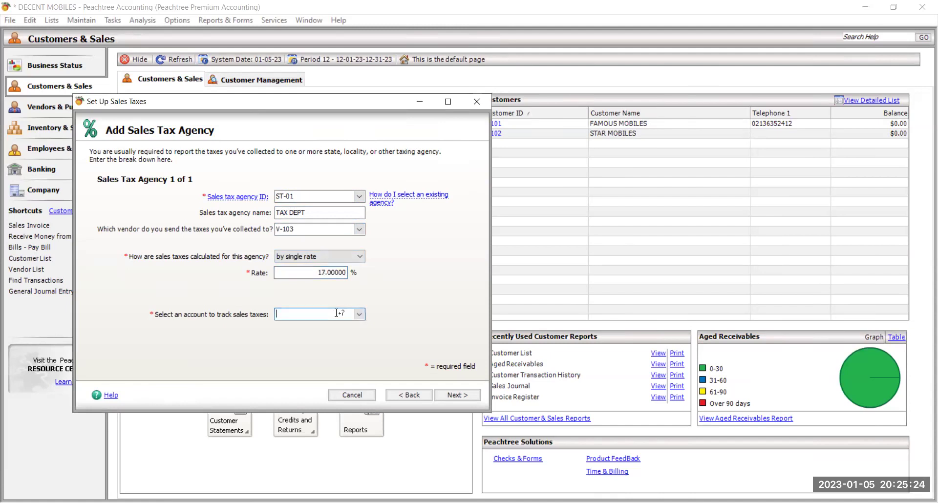
left_click(363, 318)
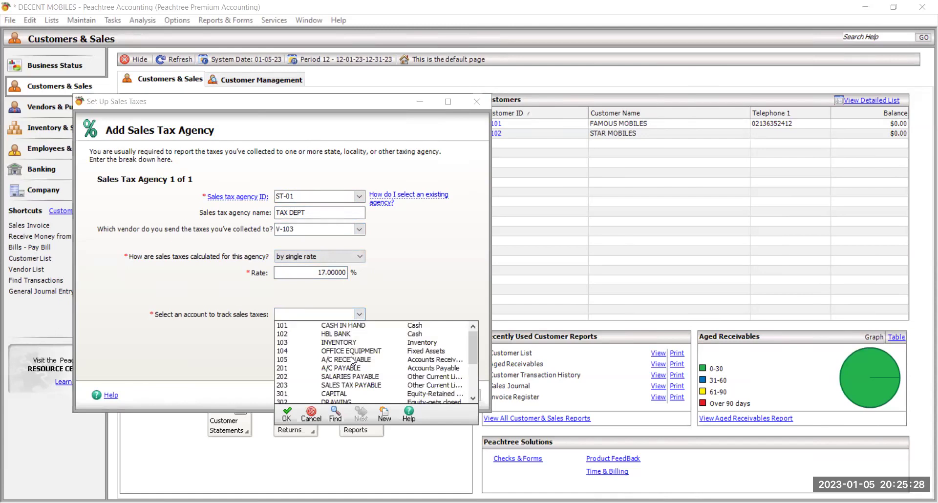
left_click(360, 389)
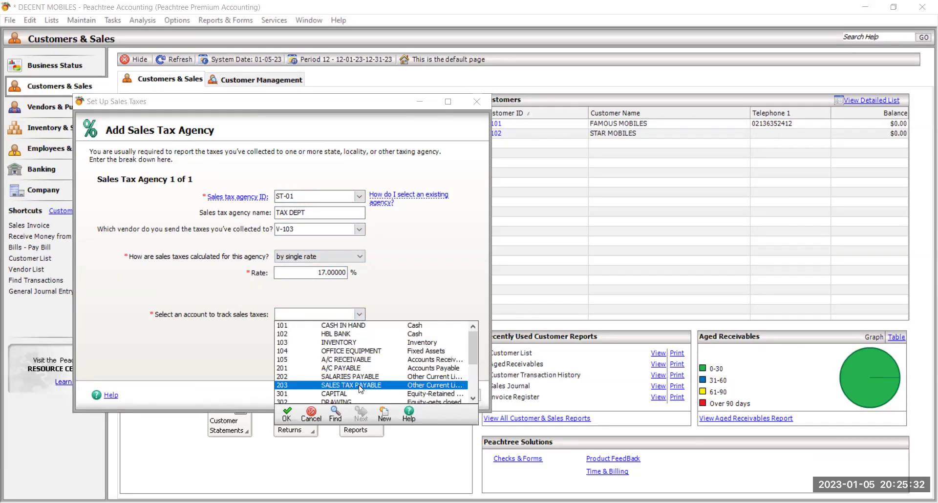
double_click(360, 385)
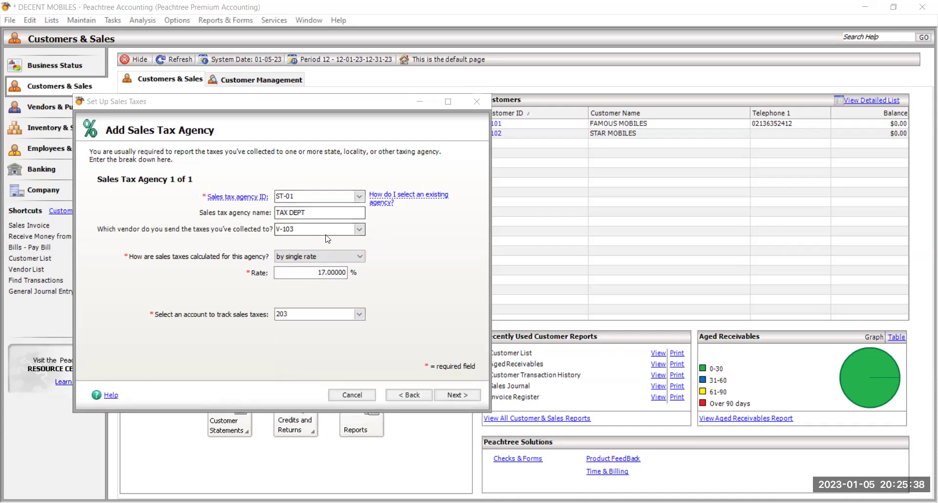
Reselect the tax agency's account for tracking sales taxes and accept the agency details
left_click_drag(294, 275, 378, 277)
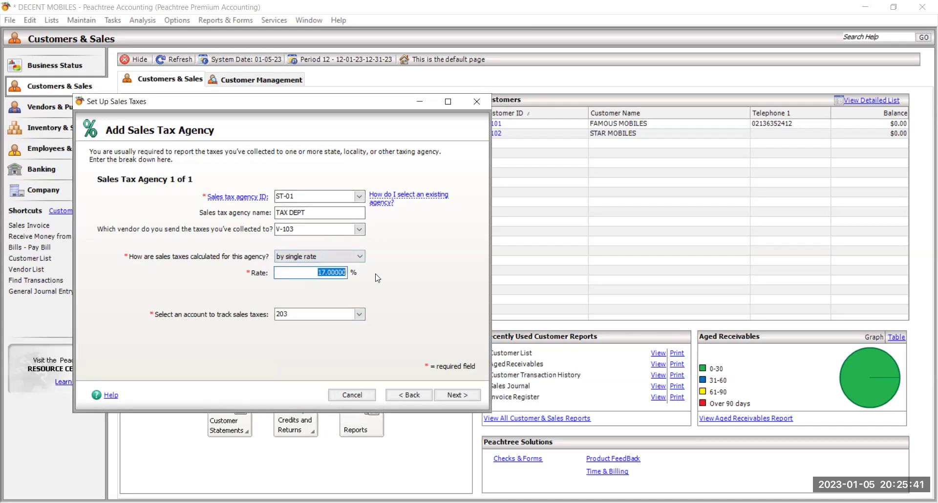
left_click(359, 316)
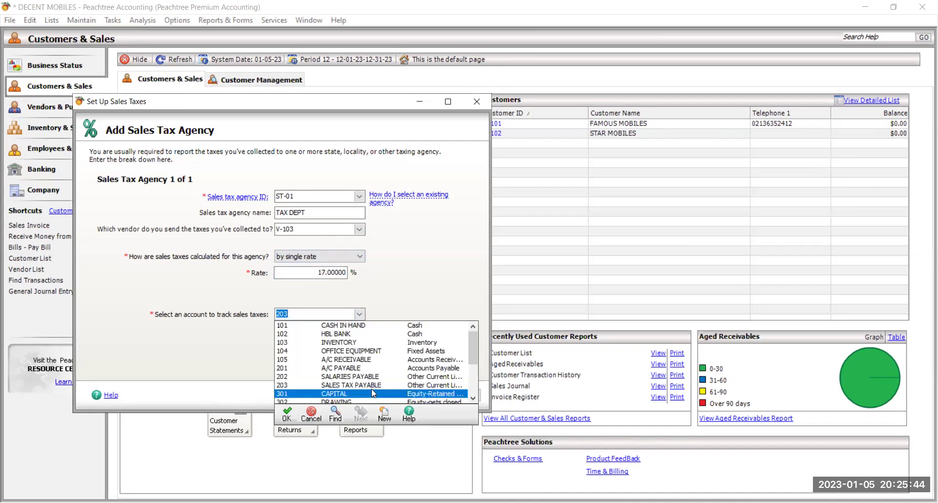
left_click(371, 392)
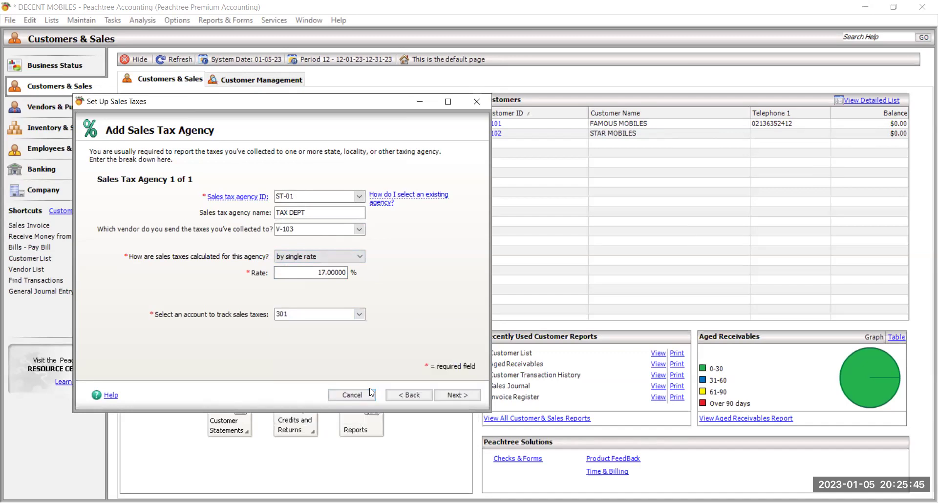
left_click(360, 315)
left_click(339, 394)
left_click(458, 396)
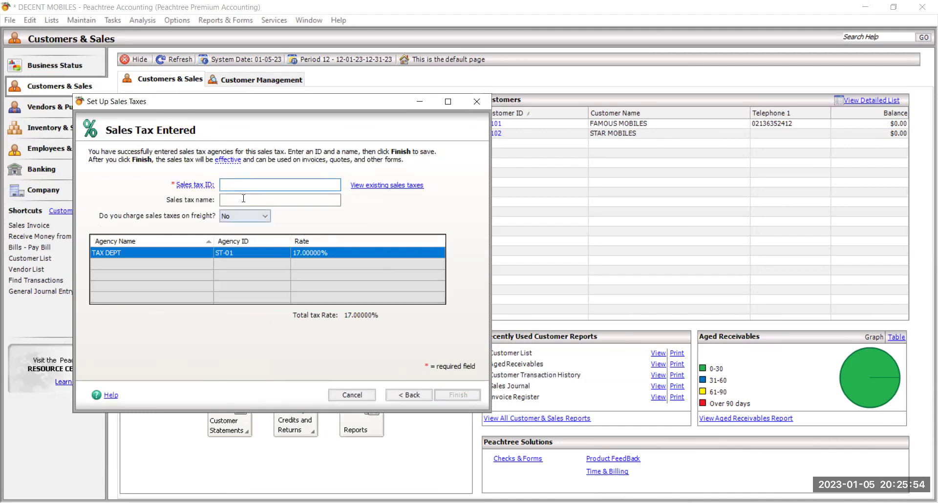
Give the sales tax the ID ST-01 and the name SALES TAX 17%, and finish and close its setup
type("ST-01")
key("Tab")
type("SALES TAX")
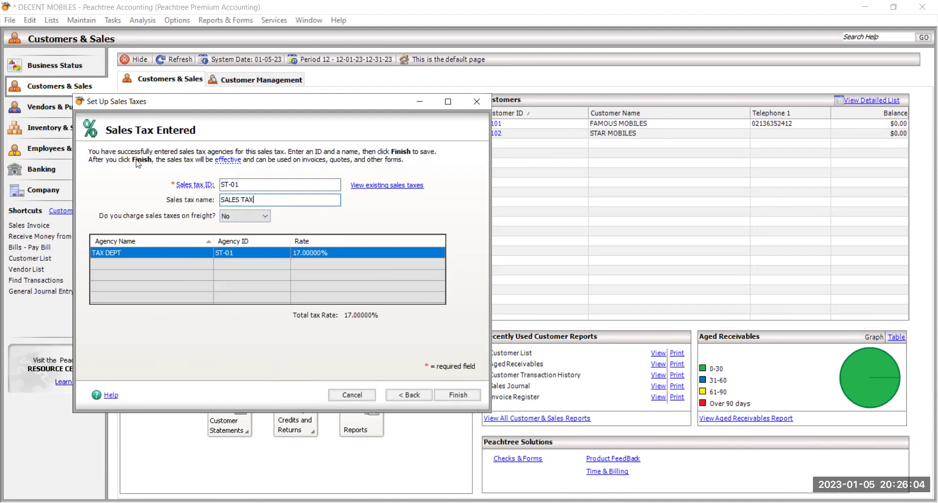
type(" 17%")
left_click(456, 399)
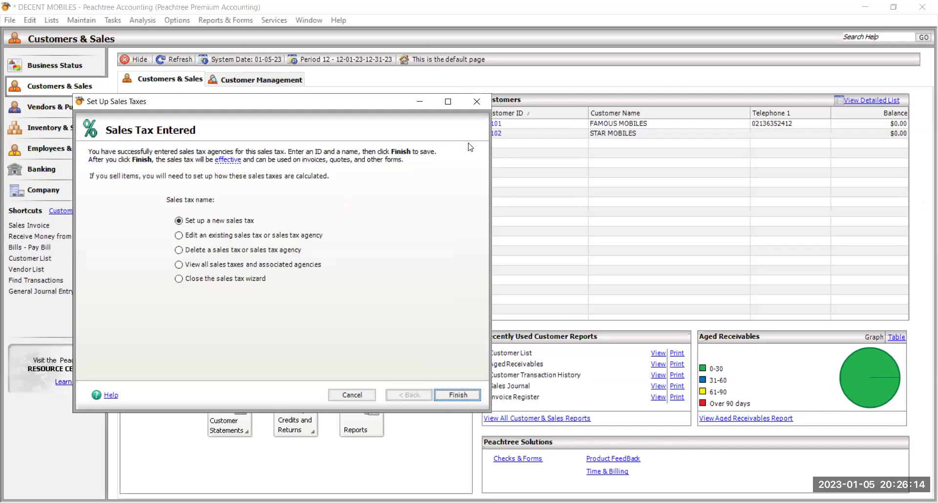
left_click(474, 103)
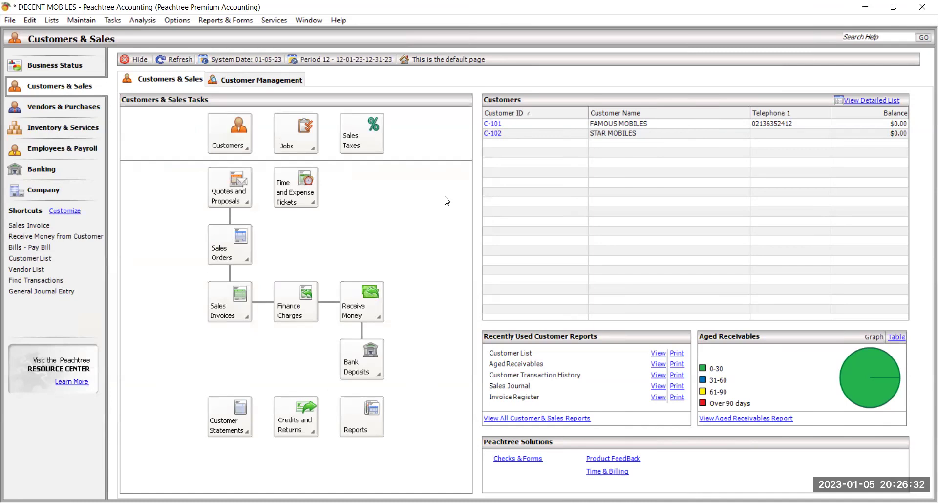
Start a new sales invoice in a maximized window for the customer STAR MOBILES
left_click(113, 20)
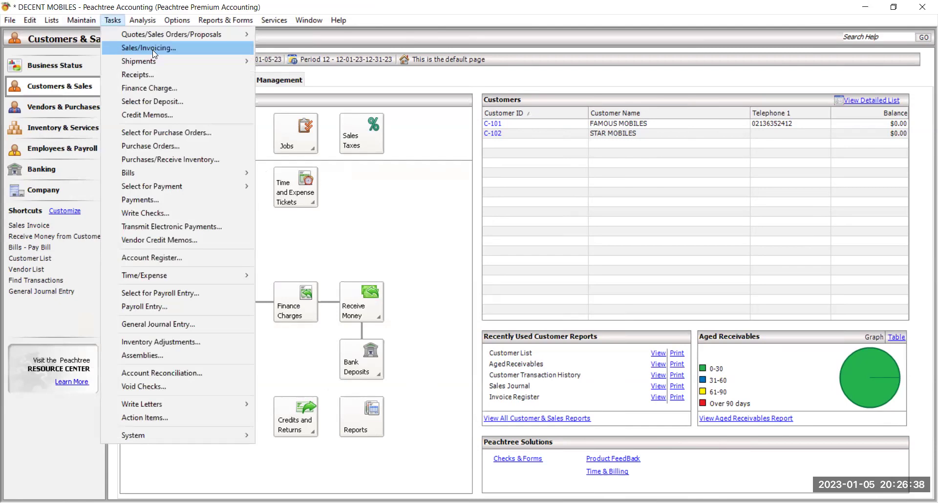
left_click(153, 48)
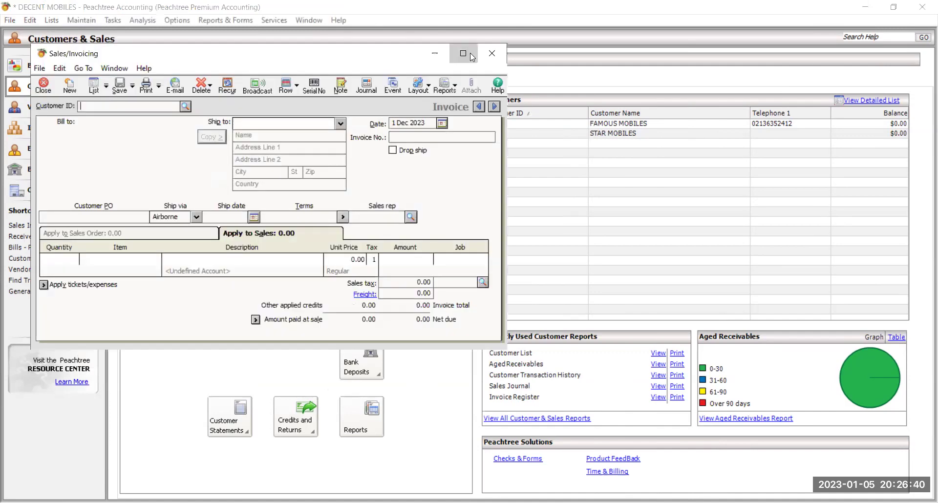
double_click(154, 57)
left_click(156, 58)
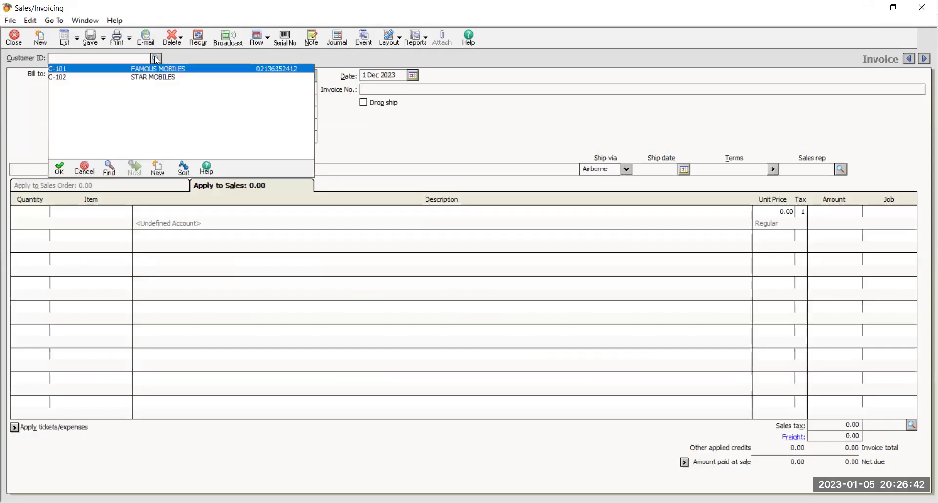
left_click(172, 77)
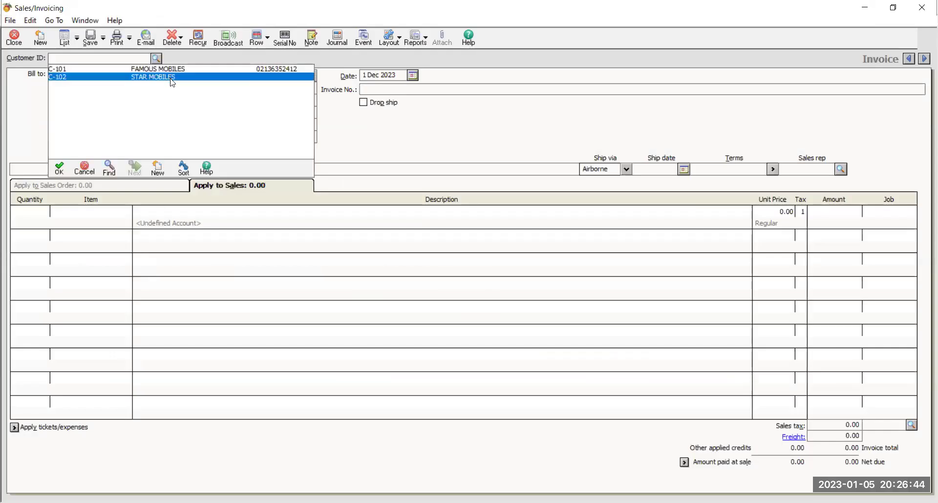
double_click(170, 78)
Set the invoice date to 13 Dec 2023 and the invoice number to 3243243
left_click(413, 75)
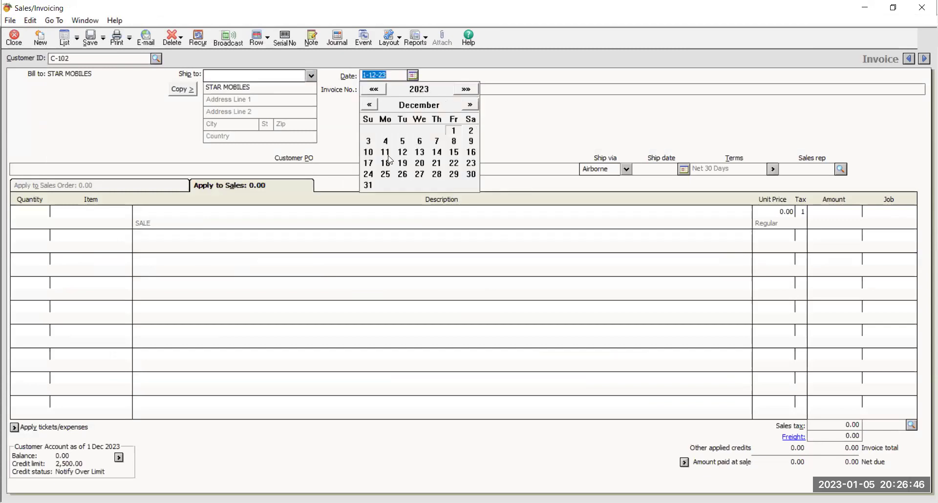
left_click(420, 153)
type("3243243")
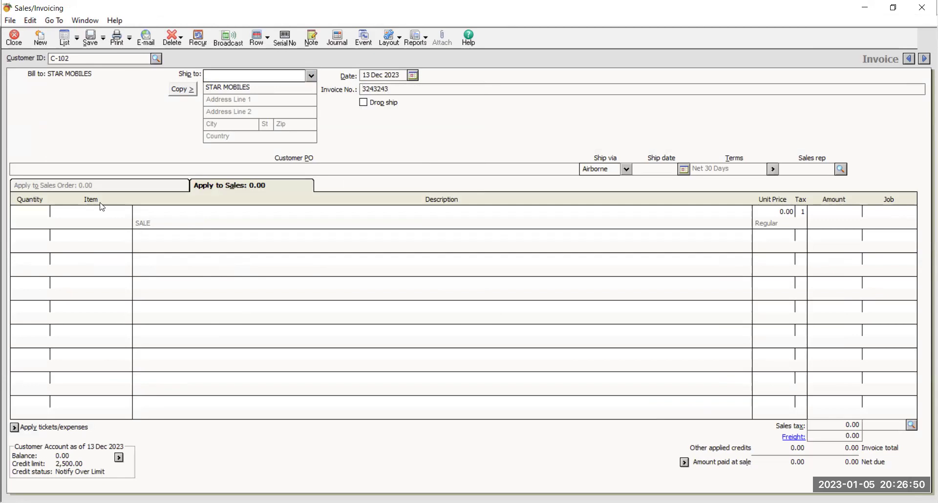
Enter an invoice line for 7 units of item 101, QMOBILE Z6
left_click(35, 210)
type("7")
left_click(125, 215)
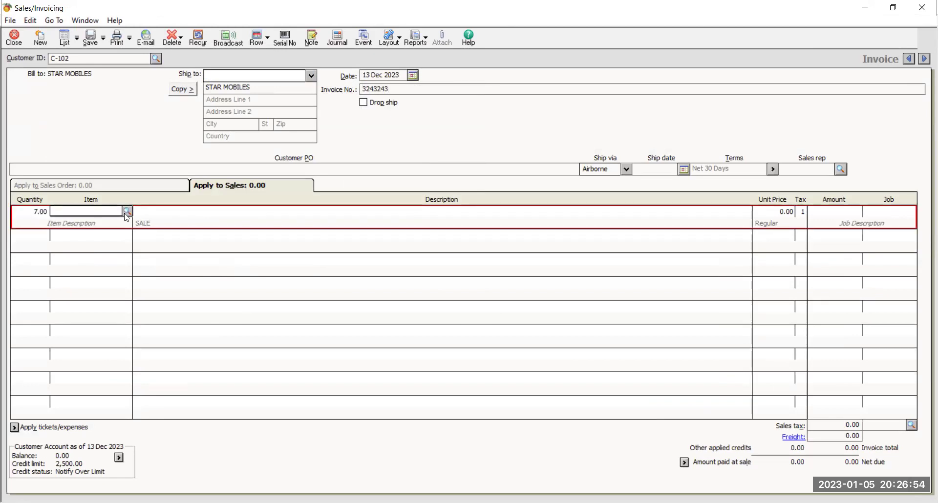
left_click(127, 212)
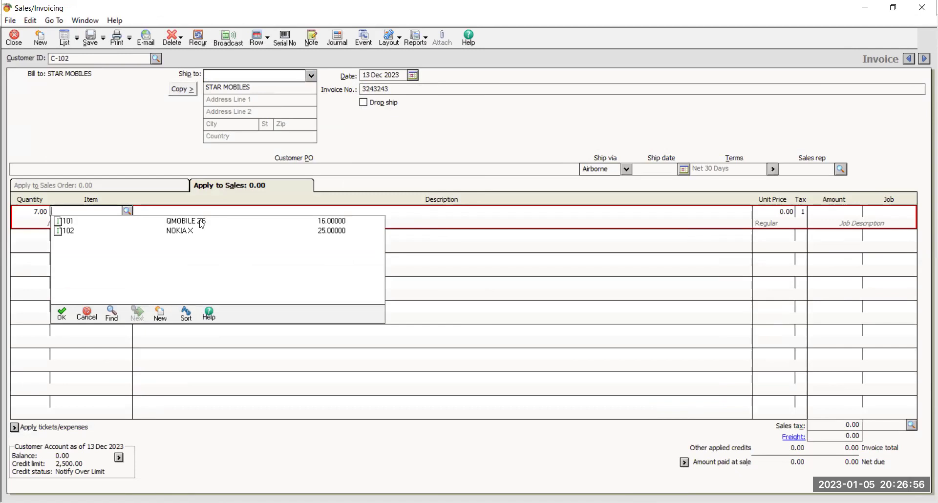
double_click(201, 222)
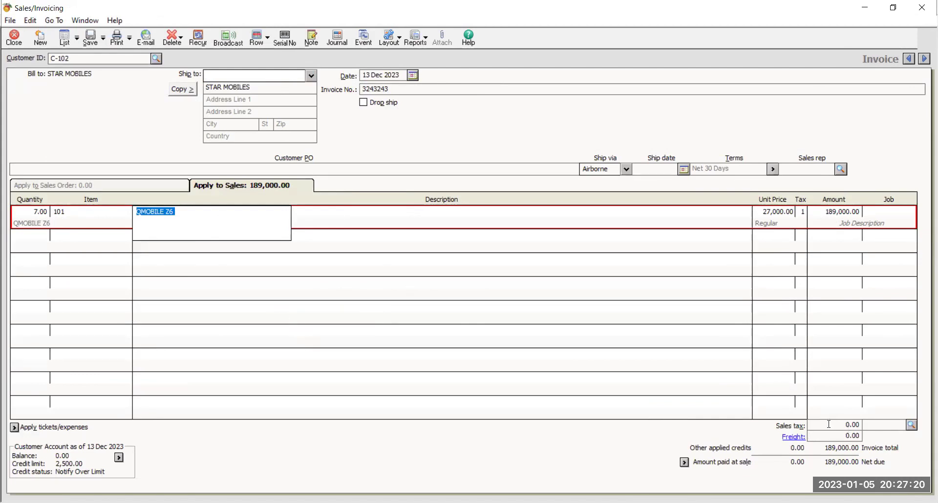
Apply sales tax ST-01 to the invoice, and save and close it despite exceeding the customer's credit limit
left_click(912, 425)
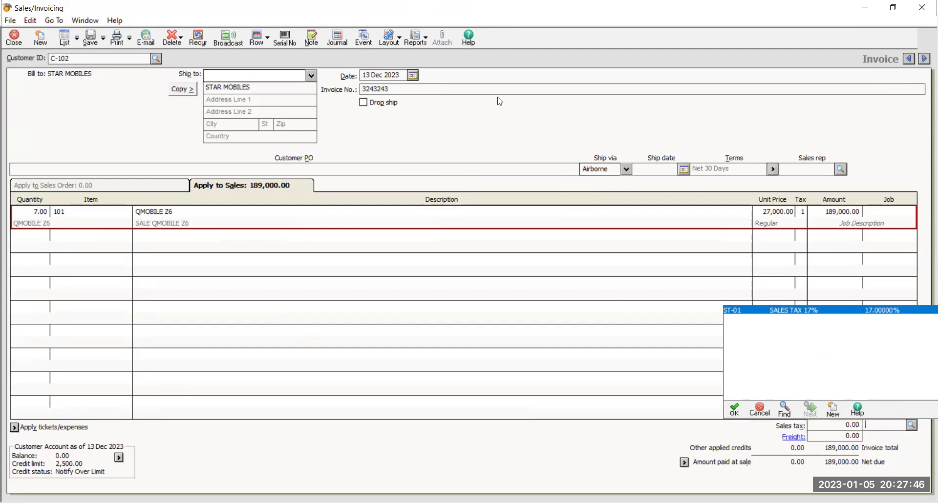
left_click(831, 305)
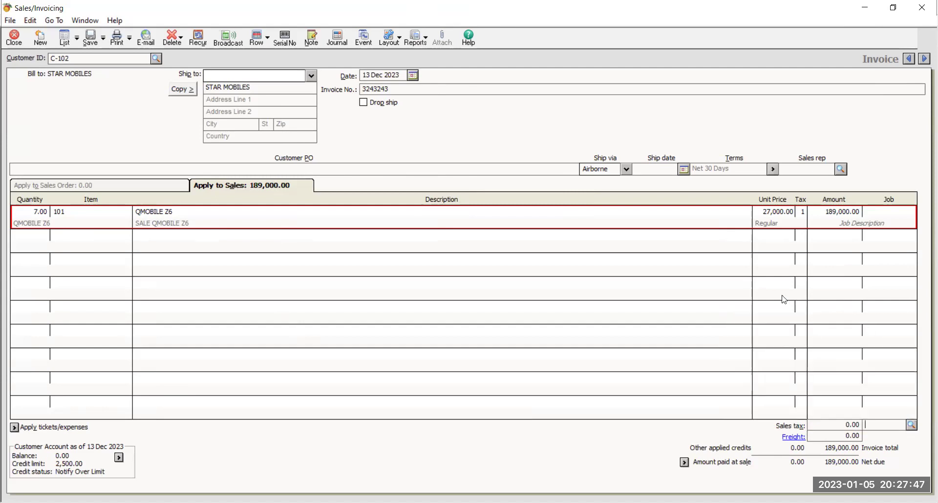
left_click(912, 425)
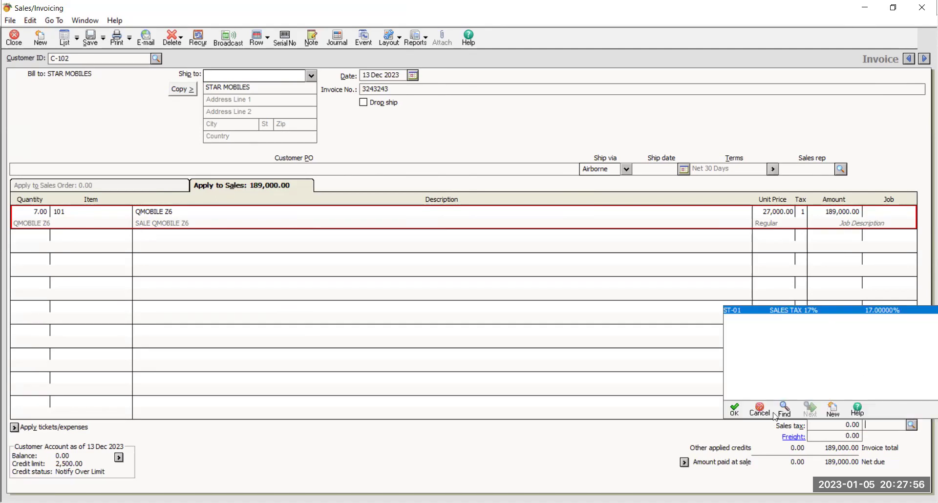
key("Return")
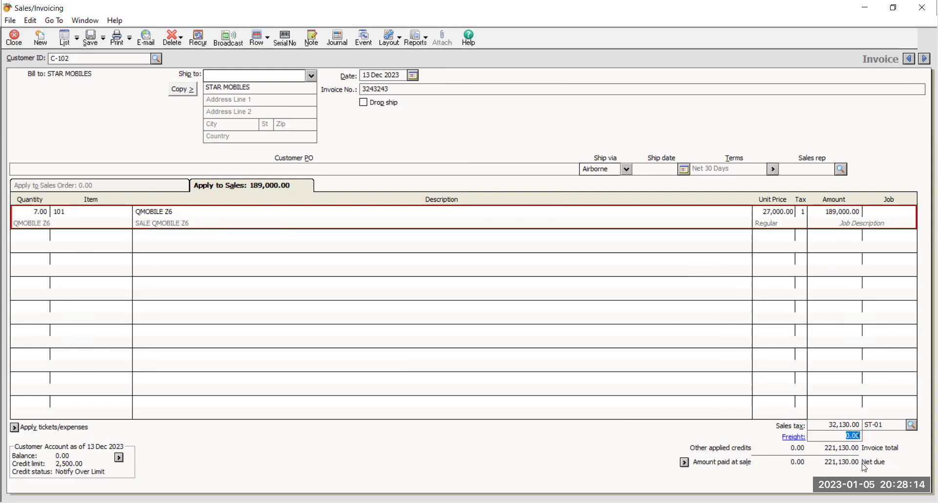
left_click(90, 40)
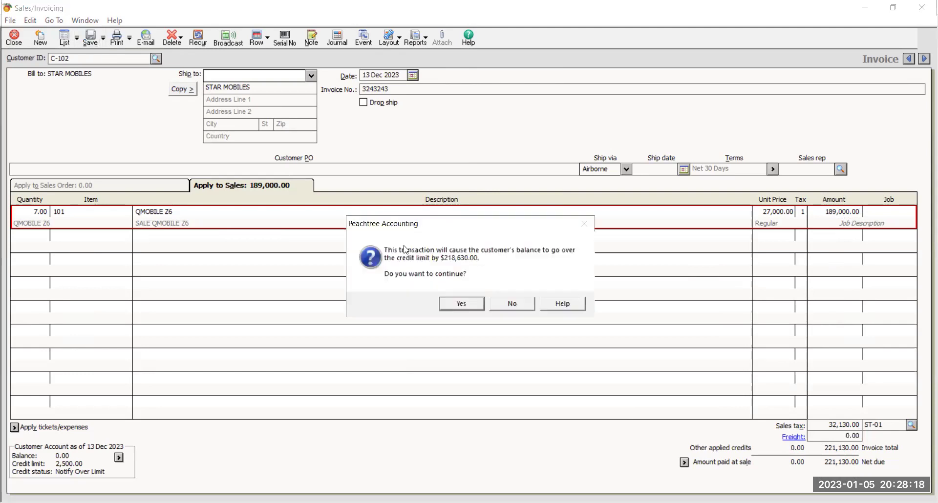
left_click(461, 304)
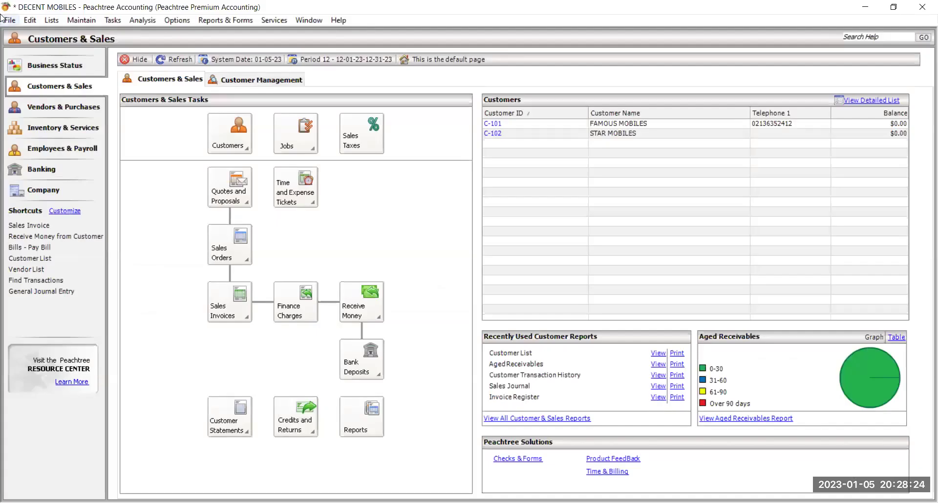
Display the General Ledger Trial Balance report, check the SALES TAX PAYABLE line, and close the report and report list
left_click(211, 22)
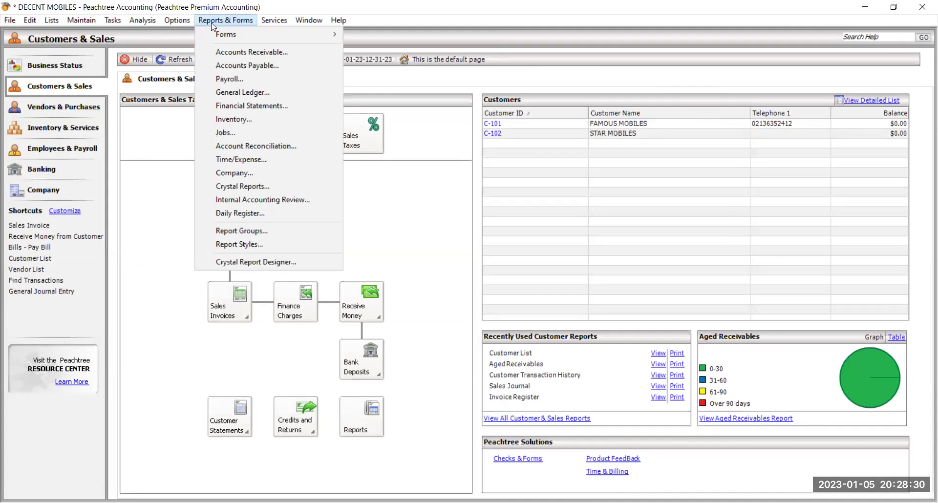
left_click(309, 94)
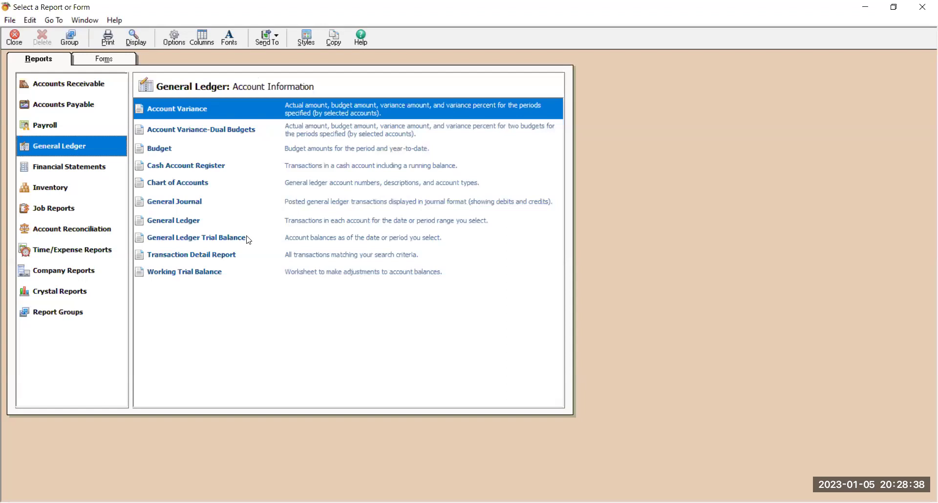
left_click(250, 239)
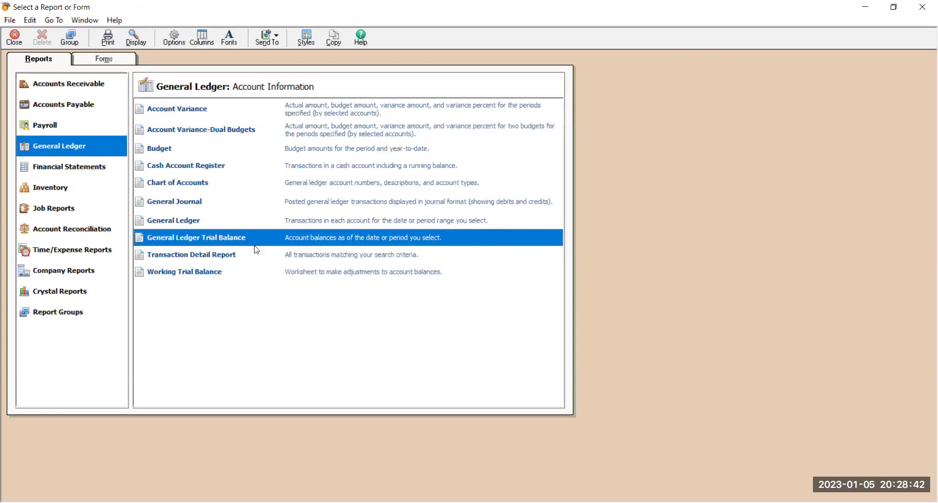
double_click(255, 244)
left_click(181, 186)
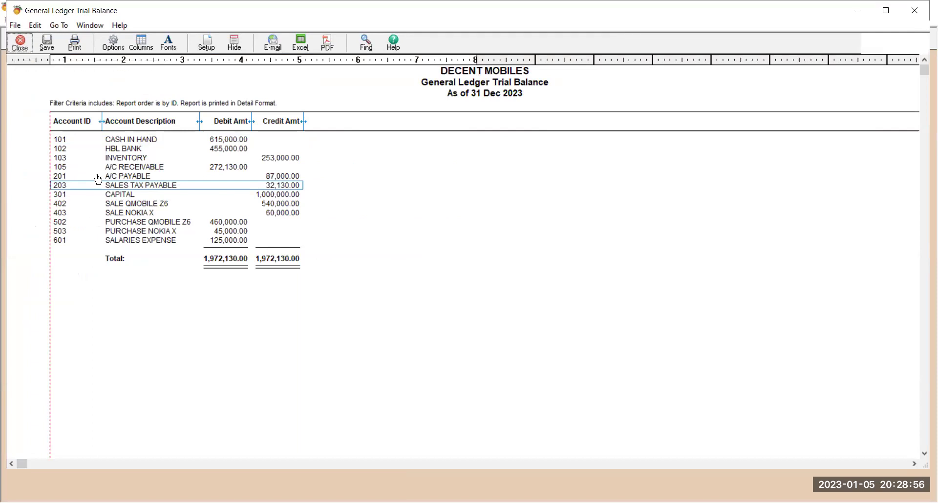
left_click(0, 190)
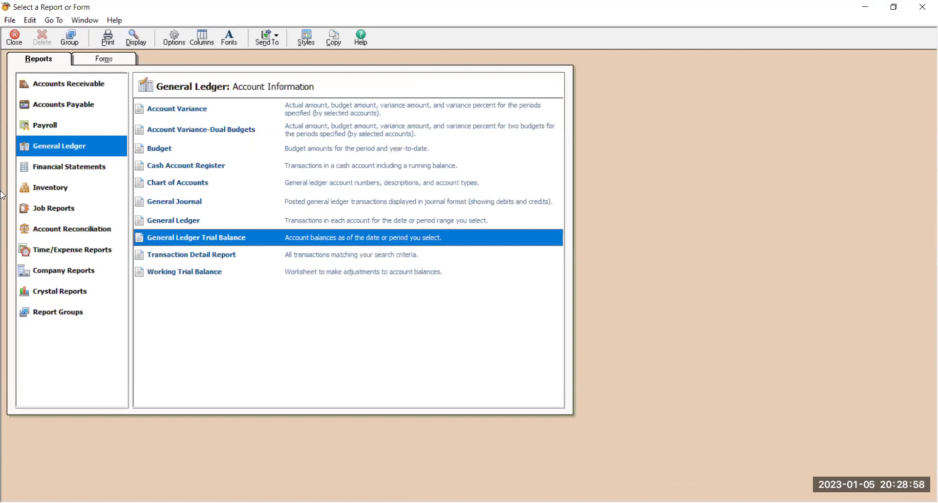
key("Escape")
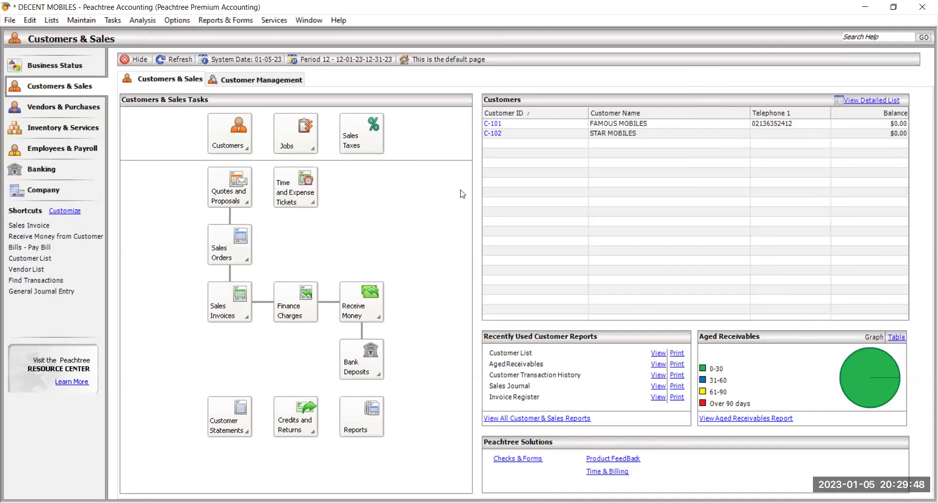
Close the DECENT MOBILES company and open the existing company DECEENT MOBILES
left_click(8, 19)
left_click(44, 89)
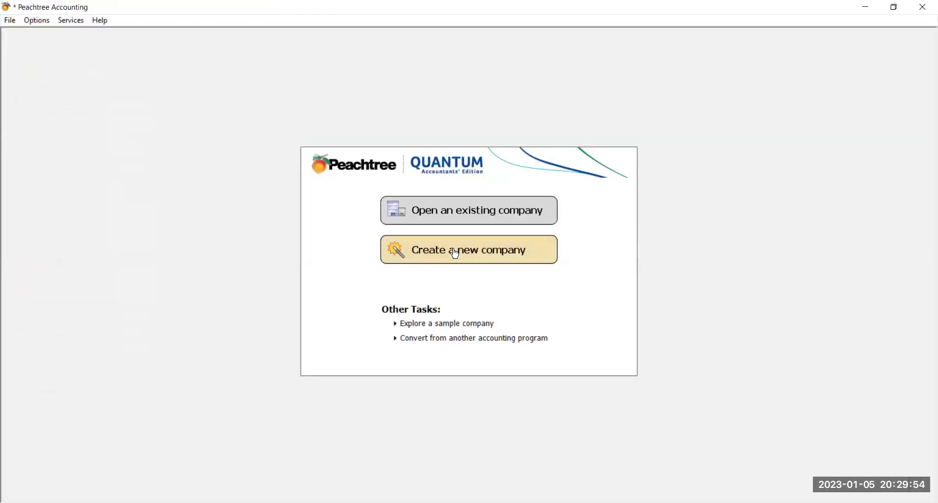
left_click(456, 253)
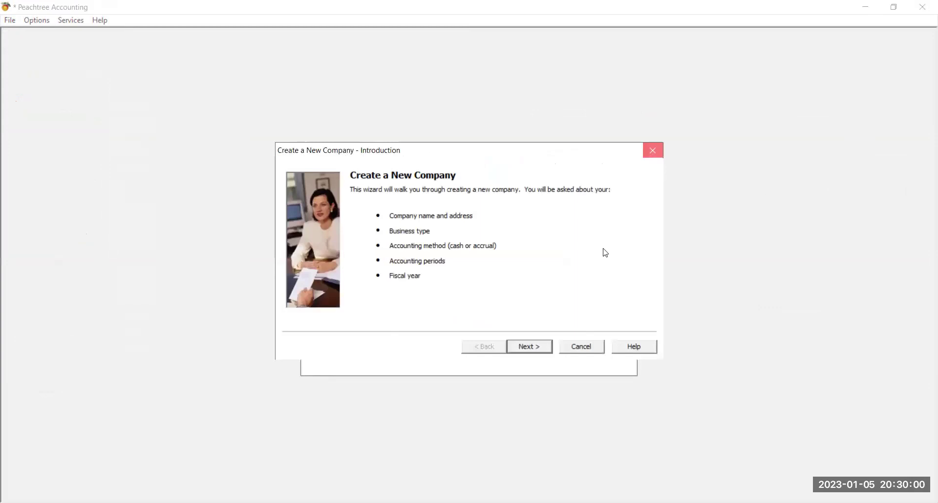
key("Escape")
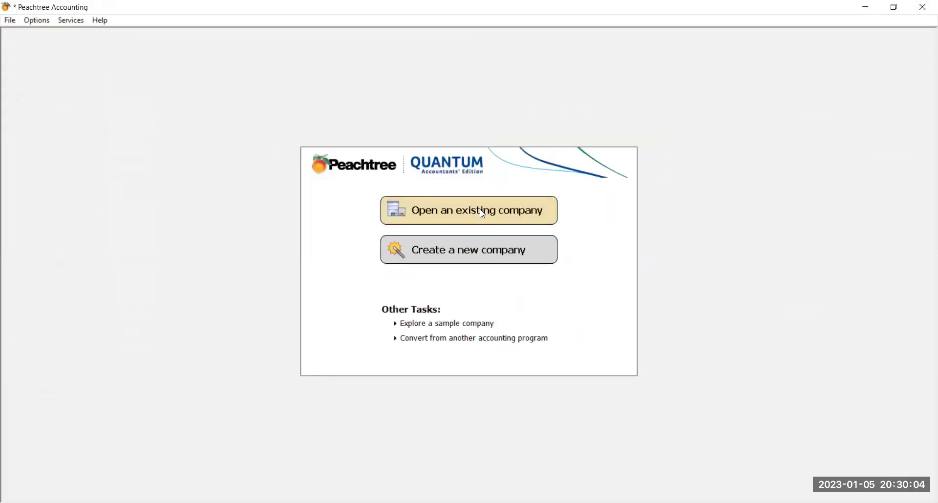
left_click(483, 214)
left_click(372, 247)
left_click(597, 209)
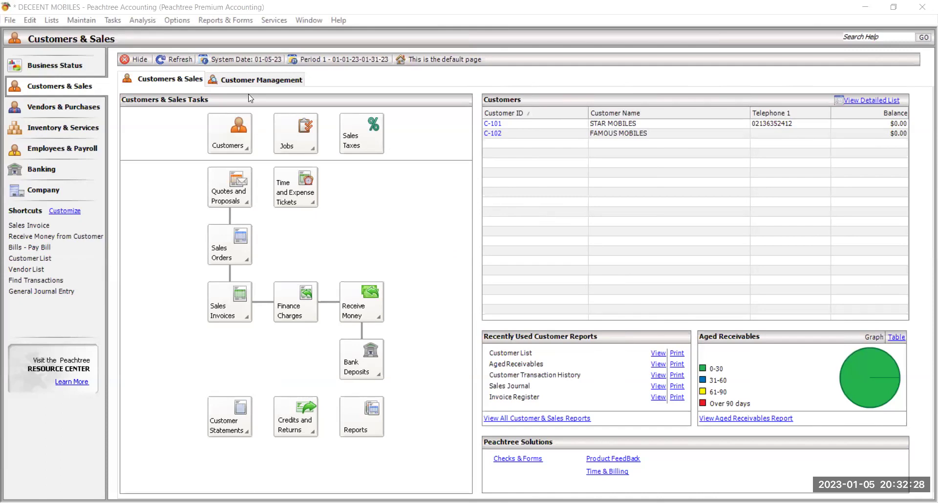
Start a new purchase order in a maximized window for the vendor CITY MOBILES
left_click(112, 21)
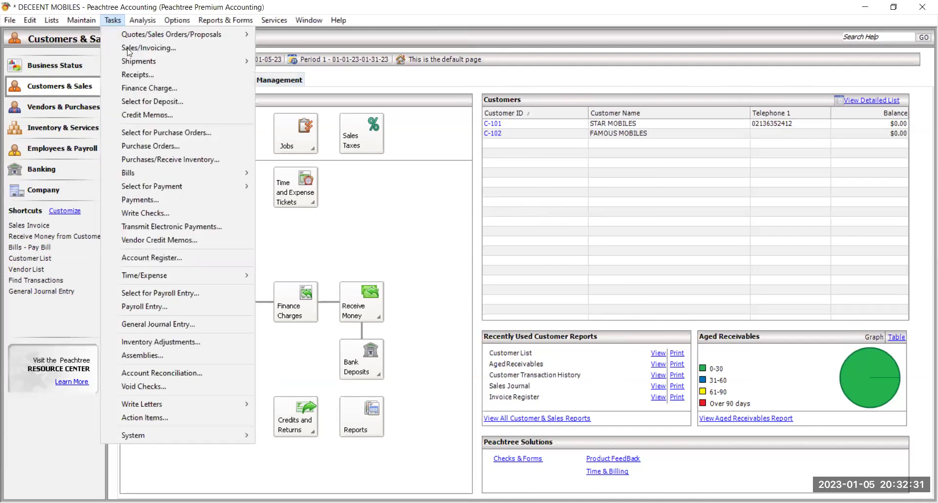
left_click(207, 146)
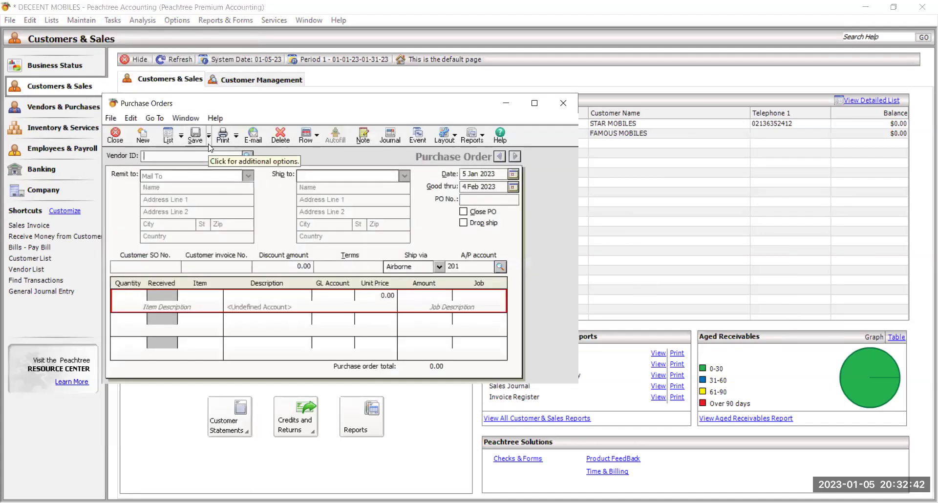
left_click(535, 104)
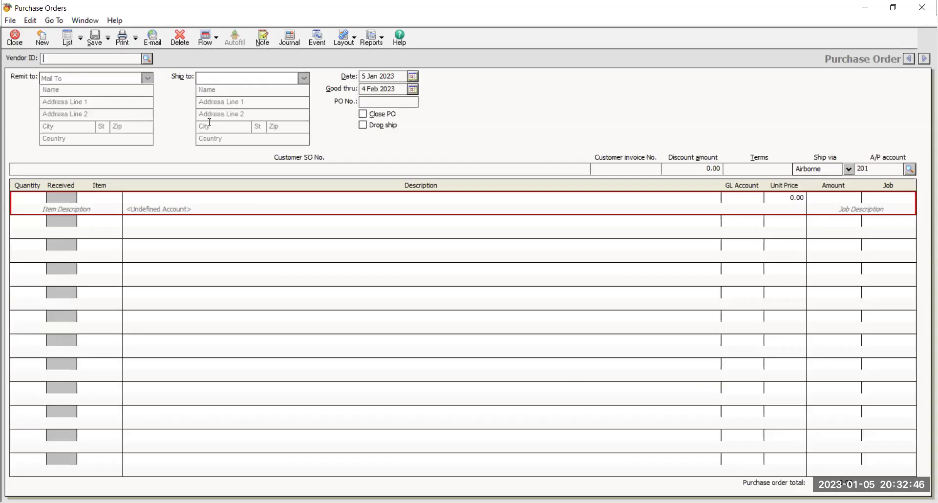
left_click(147, 59)
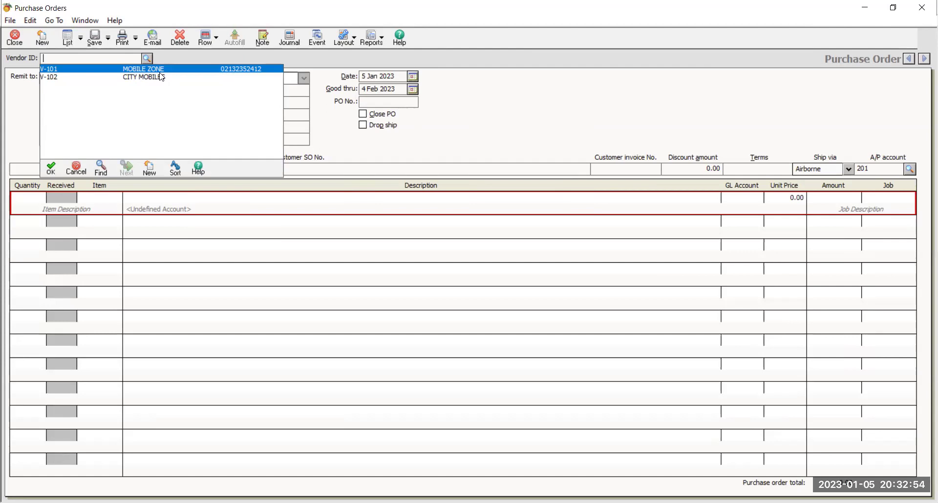
double_click(161, 77)
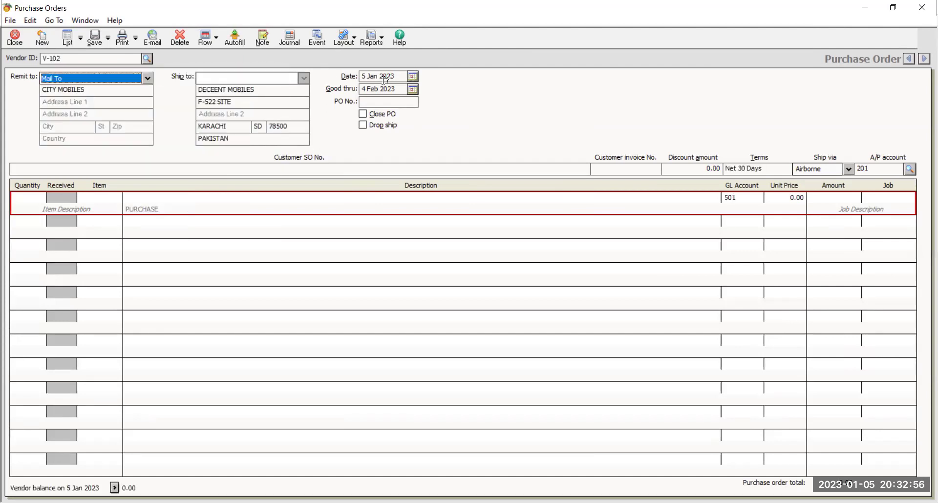
Set the purchase order date to 2 Jan 2023 and its good-through date to 4 Jan 2023
left_click(413, 77)
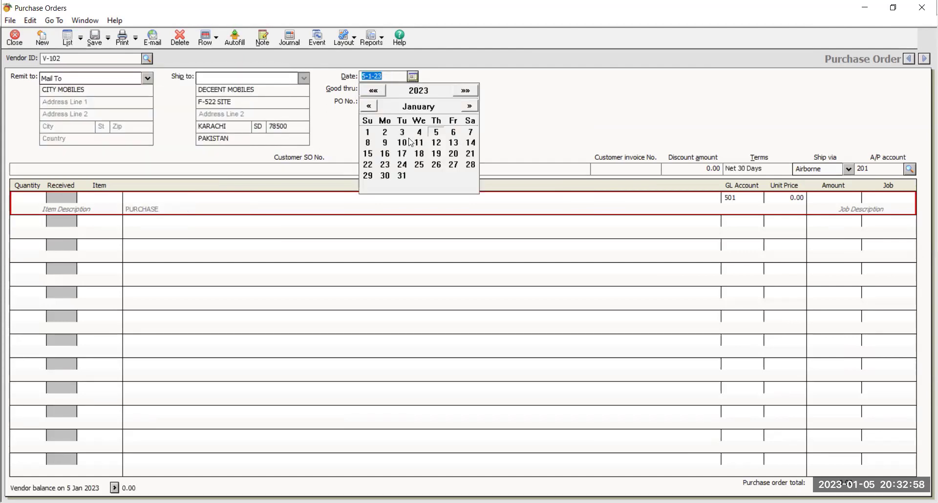
left_click(385, 132)
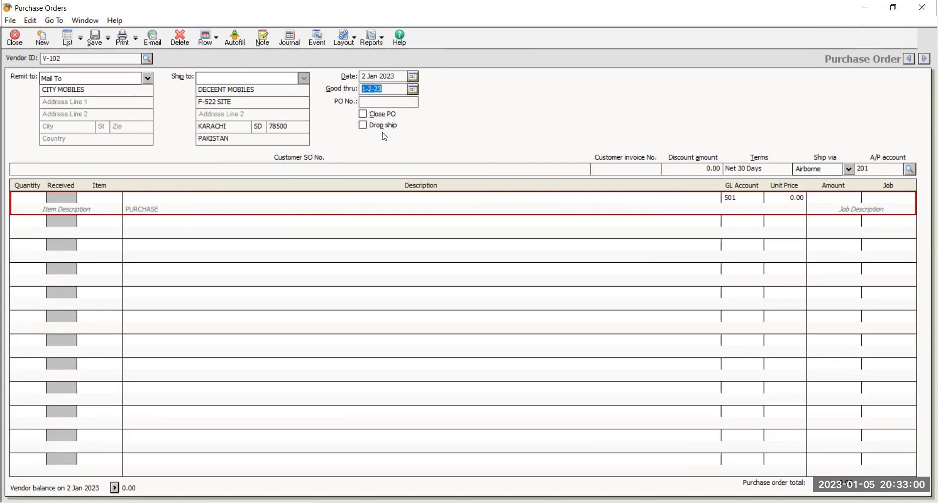
left_click(413, 90)
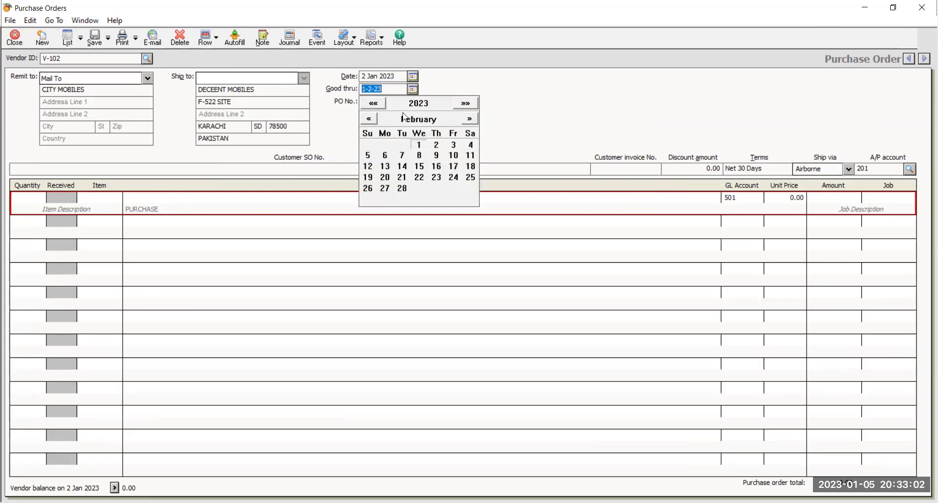
left_click(371, 119)
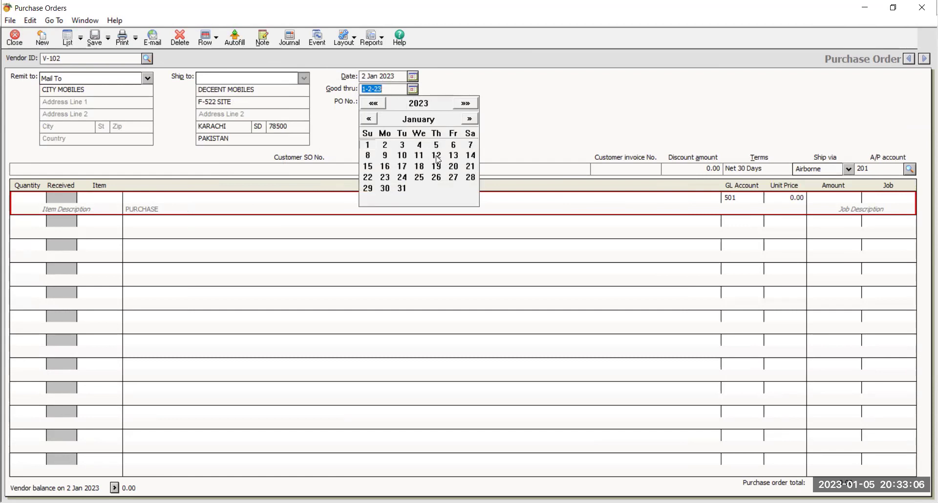
left_click(403, 145)
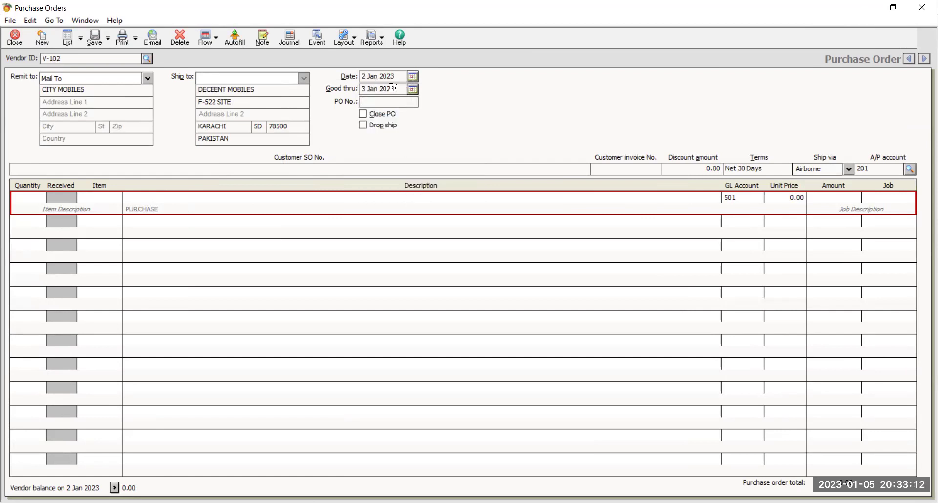
left_click(413, 90)
left_click(419, 146)
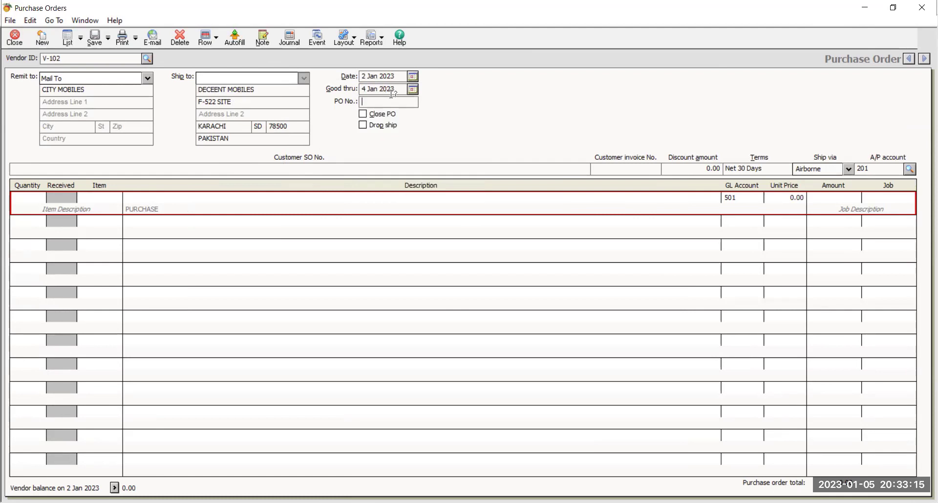
Date the purchase order 1 Jan 2023, make it good through 3 Jan 2023, and fill in the PO number
left_click(412, 76)
left_click(367, 133)
left_click(412, 89)
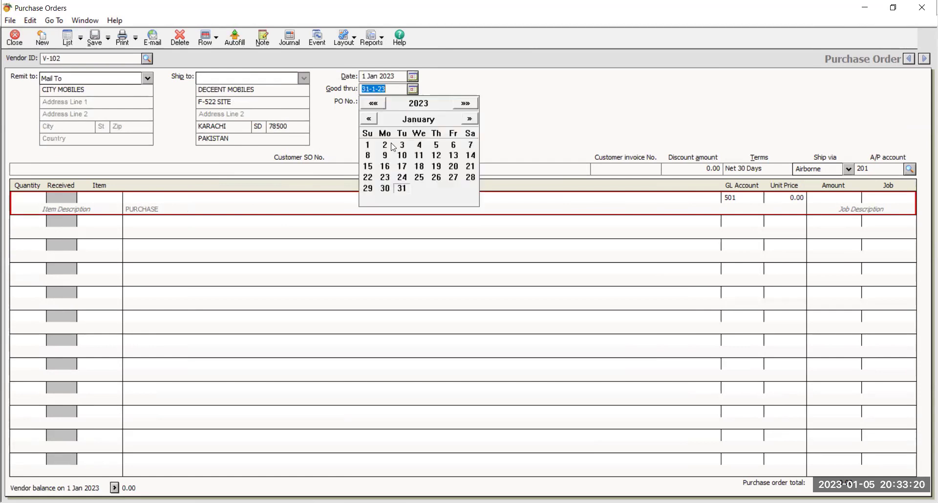
left_click(401, 146)
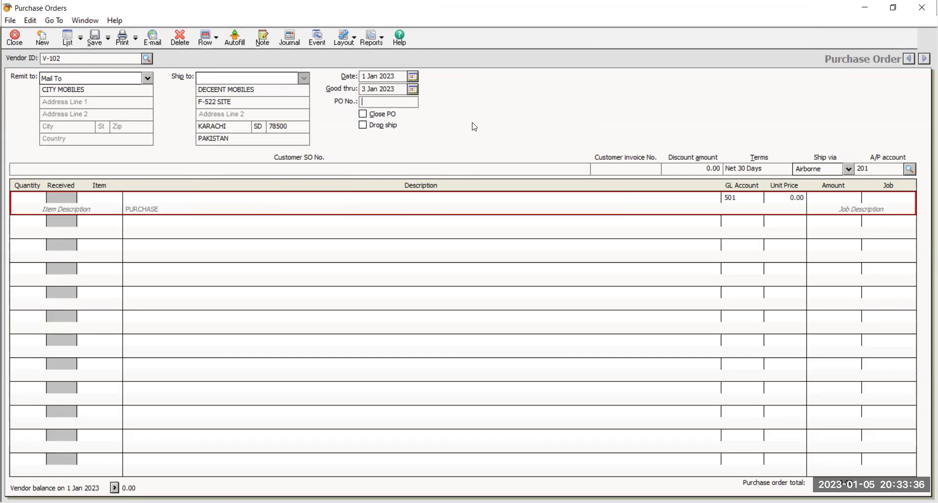
type("001")
Enter a purchase order line for 12 units of item 101, QMOBILE Z6, and save and close the order
left_click(31, 198)
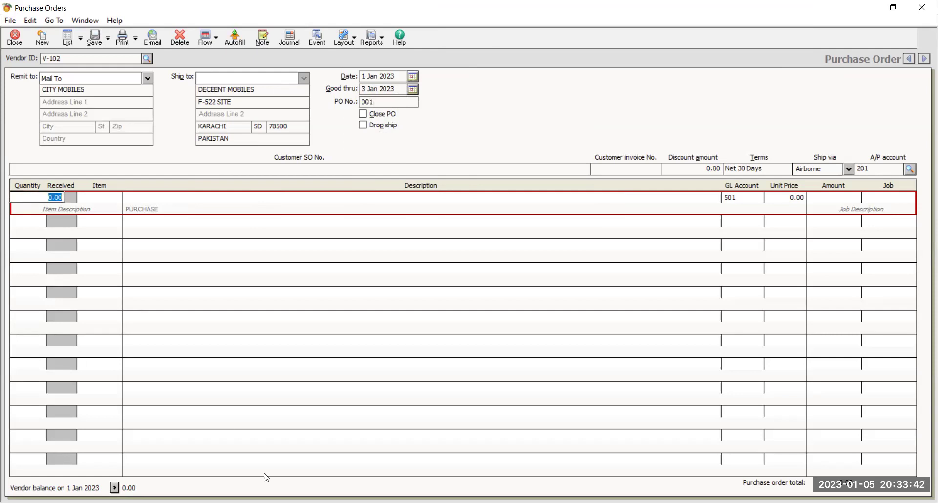
type("12")
left_click(124, 198)
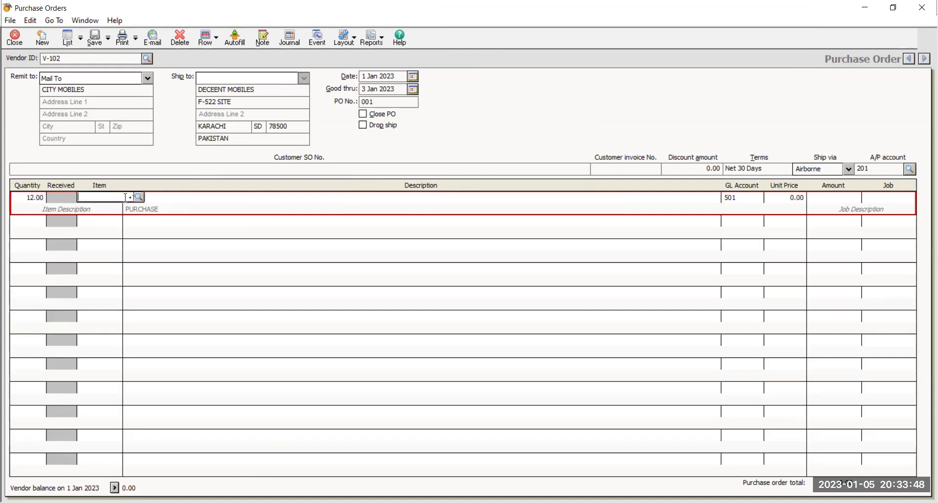
left_click(140, 197)
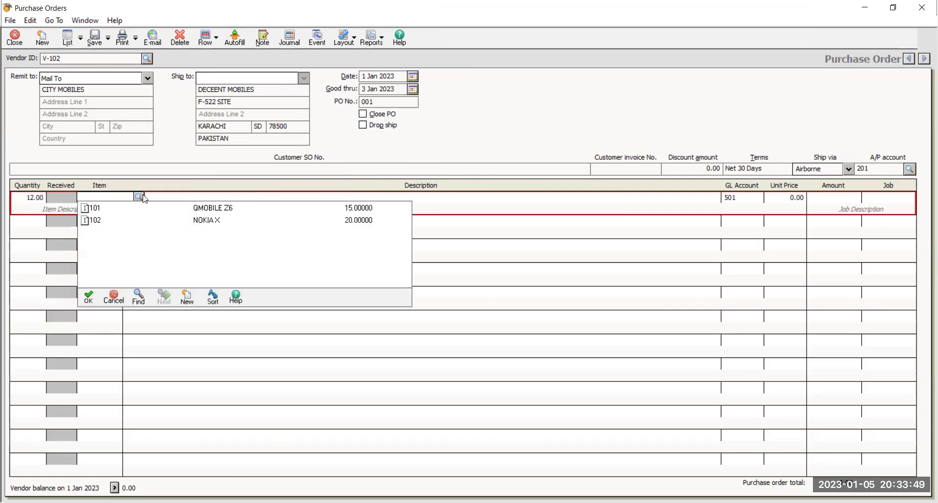
double_click(190, 208)
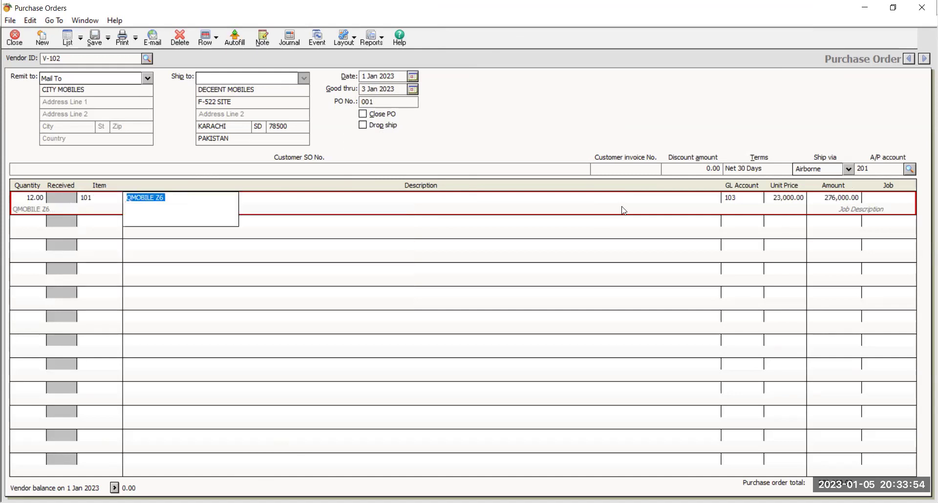
left_click(787, 202)
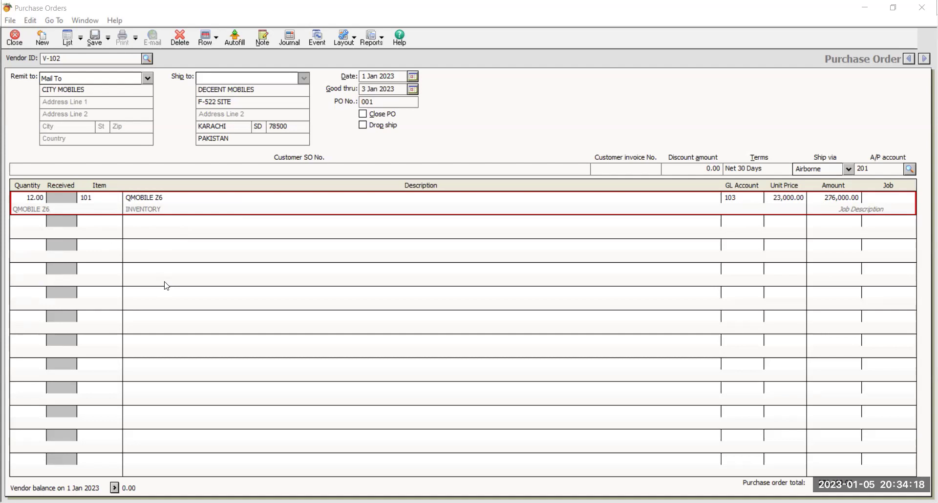
left_click(94, 43)
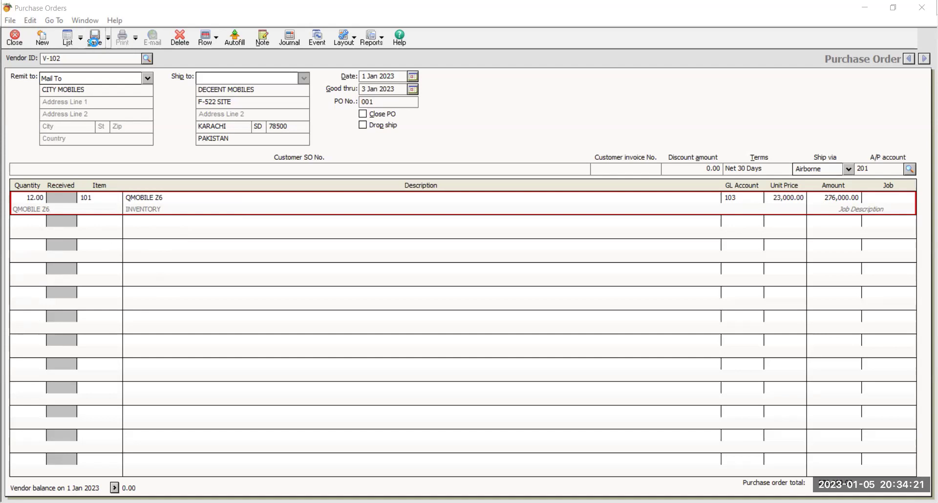
left_click(14, 41)
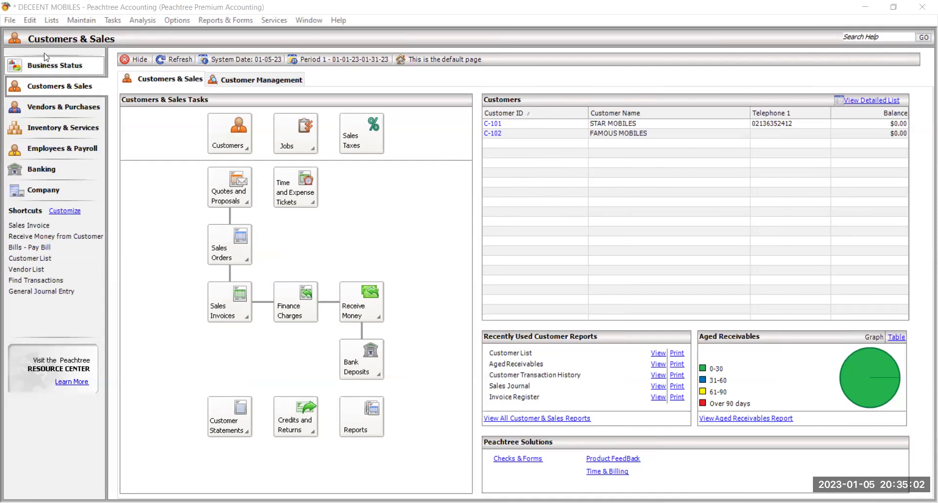
Start a new Purchases/Receive Inventory entry in a maximized window for the vendor MOBILE ZONE
left_click(112, 20)
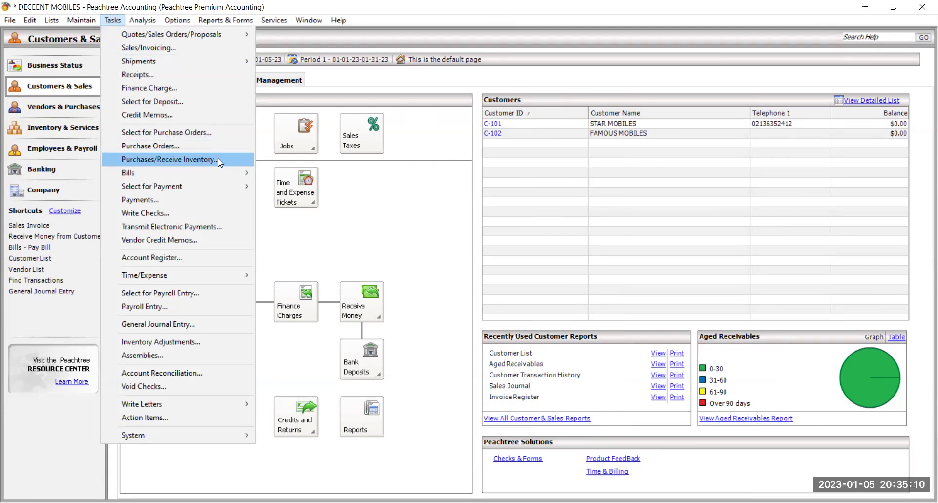
left_click(217, 158)
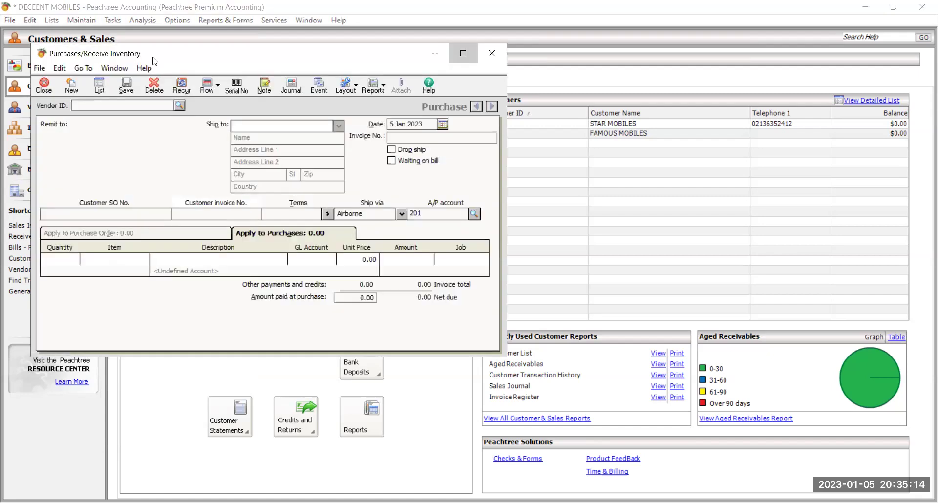
double_click(154, 61)
left_click(152, 57)
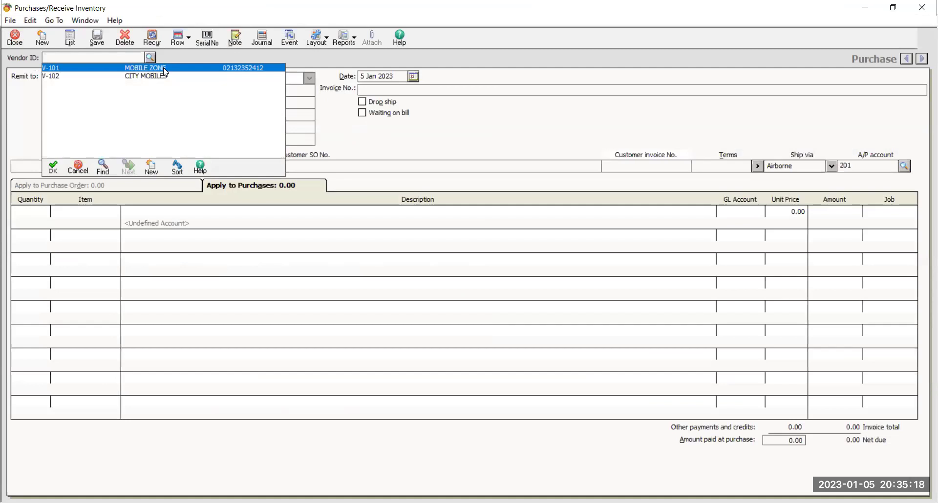
double_click(165, 72)
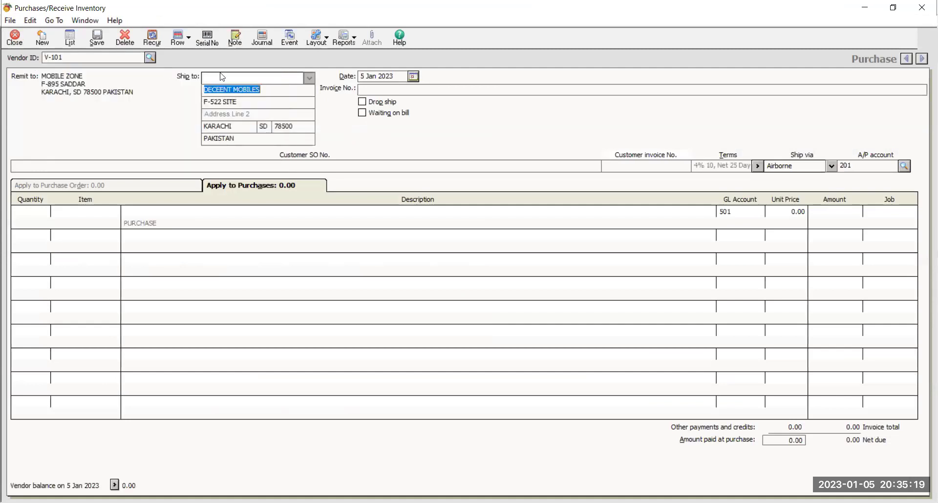
Date the inventory purchase 2 Jan 2023 and enter invoice number 9655
left_click(413, 76)
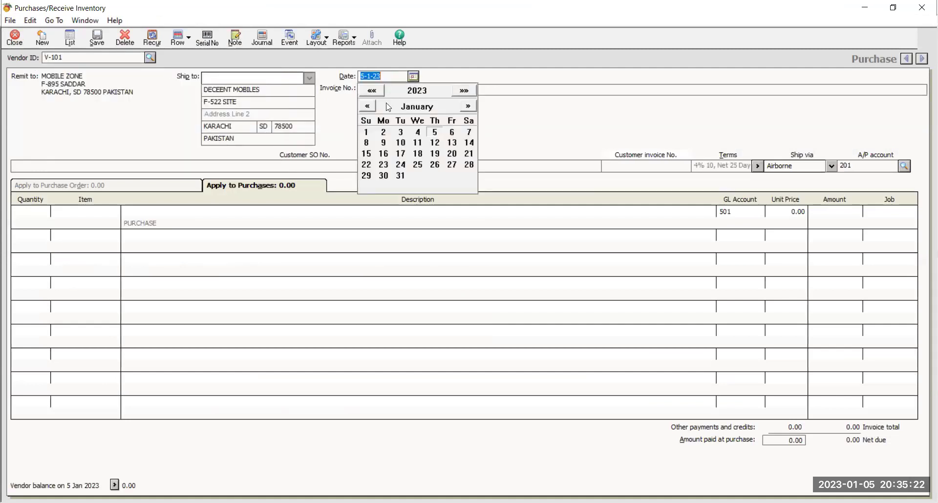
left_click(385, 135)
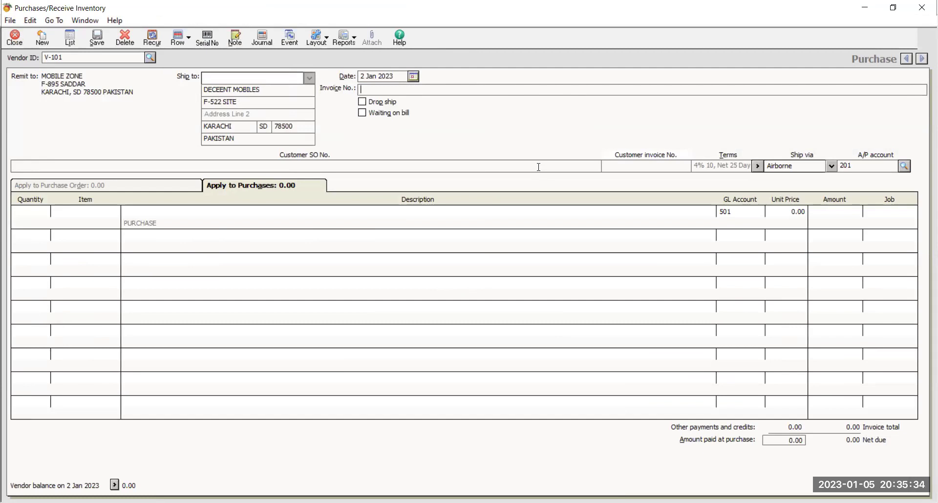
type("9655")
left_click(38, 221)
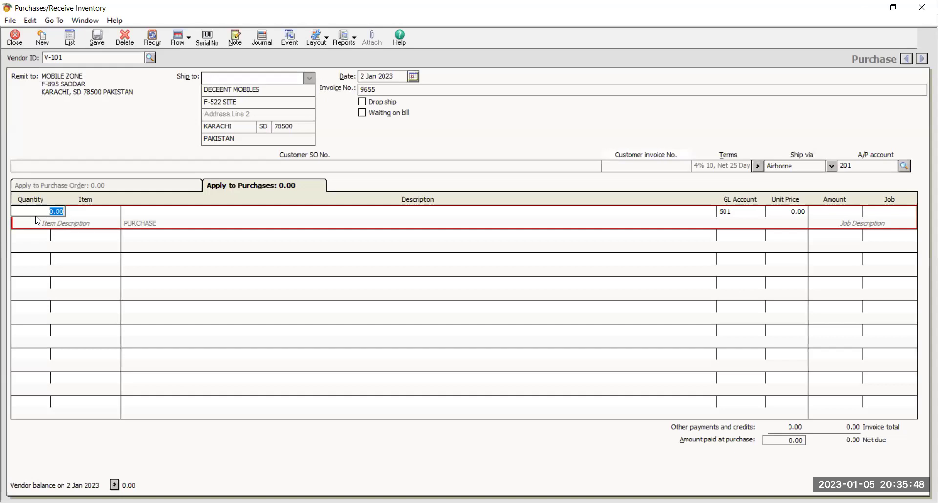
Change the purchase's vendor to CITY MOBILES and apply the purchase to that vendor's open purchase order
left_click(151, 57)
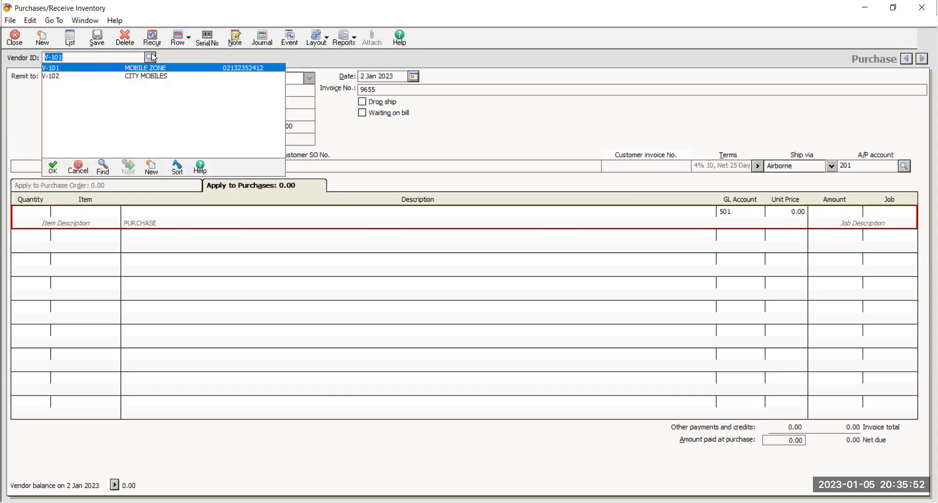
double_click(144, 77)
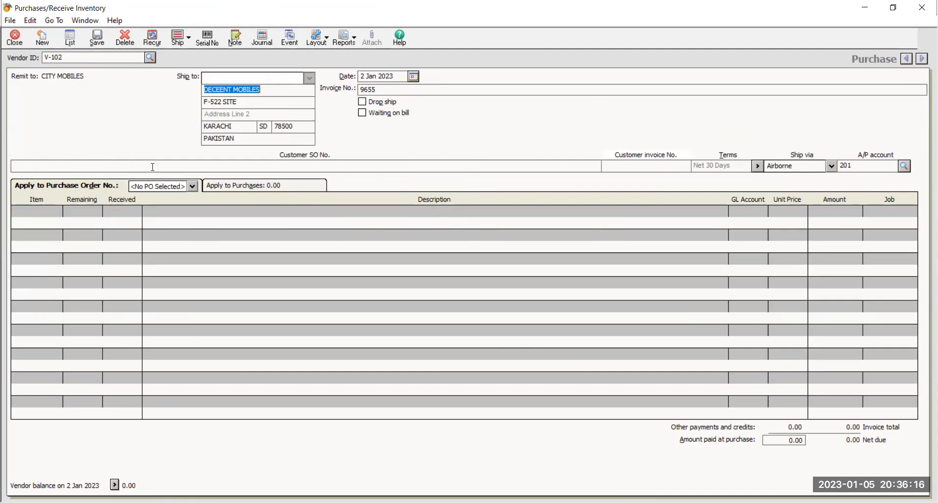
key("alt+Tab")
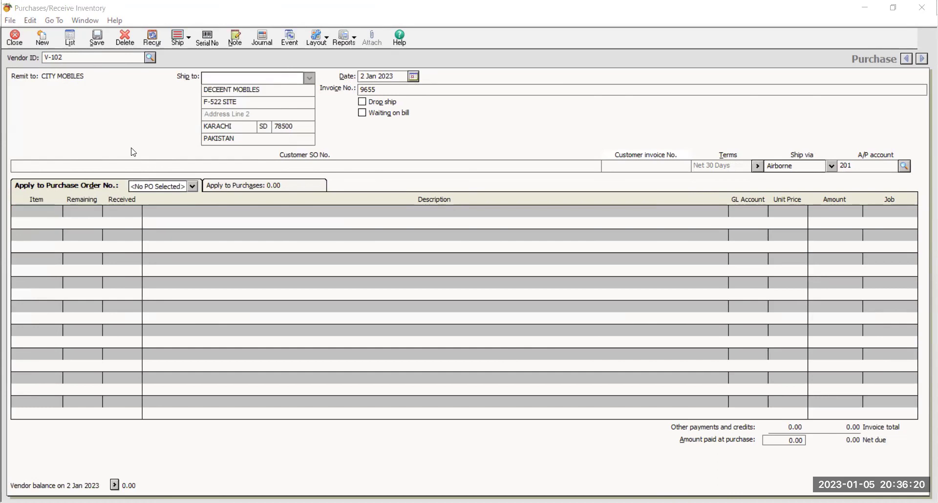
left_click(164, 187)
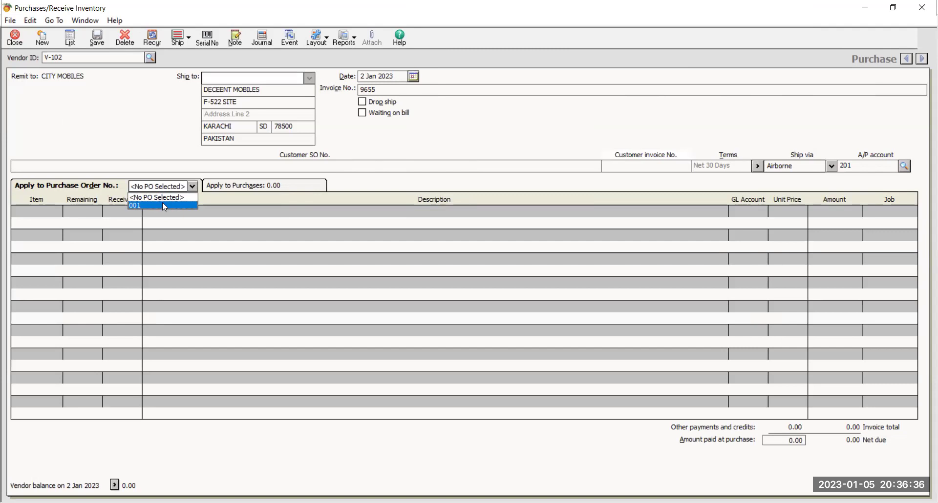
left_click(164, 206)
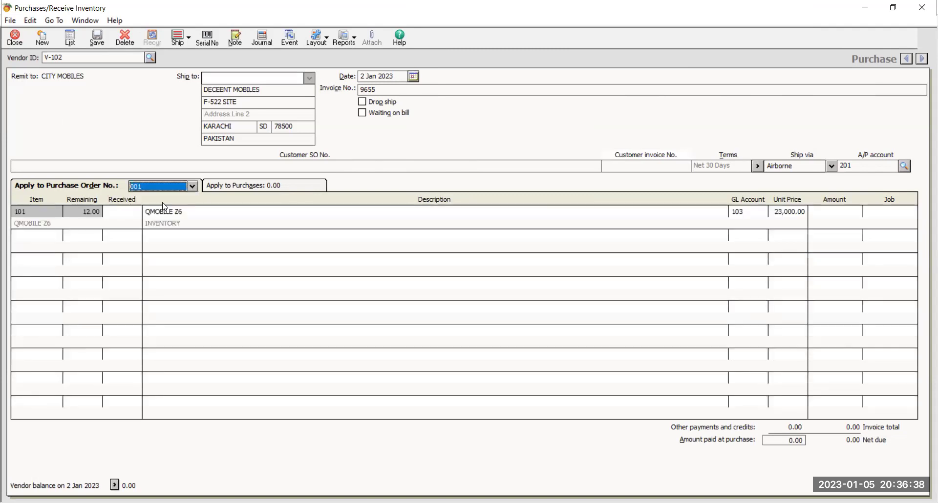
Record 12 units of item 101, QMOBILE Z6, as received on the purchase, and save and close it
left_click(136, 211)
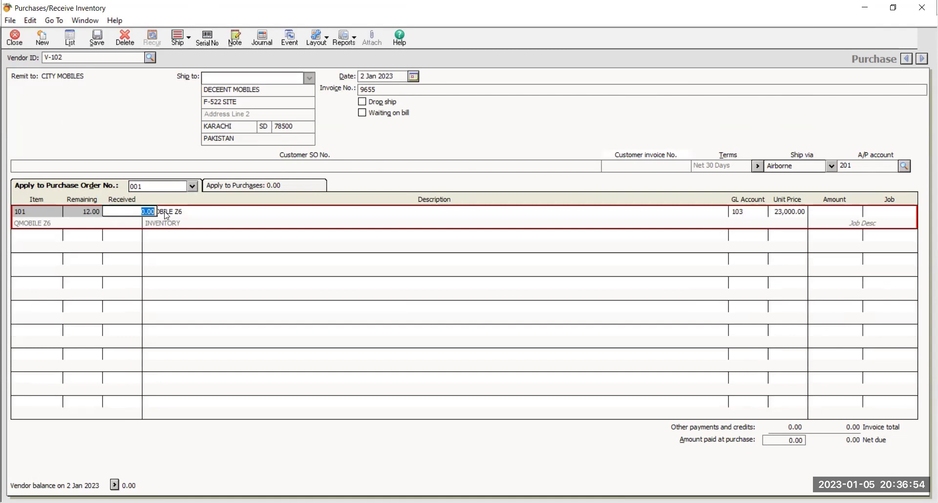
type("12")
key("Tab")
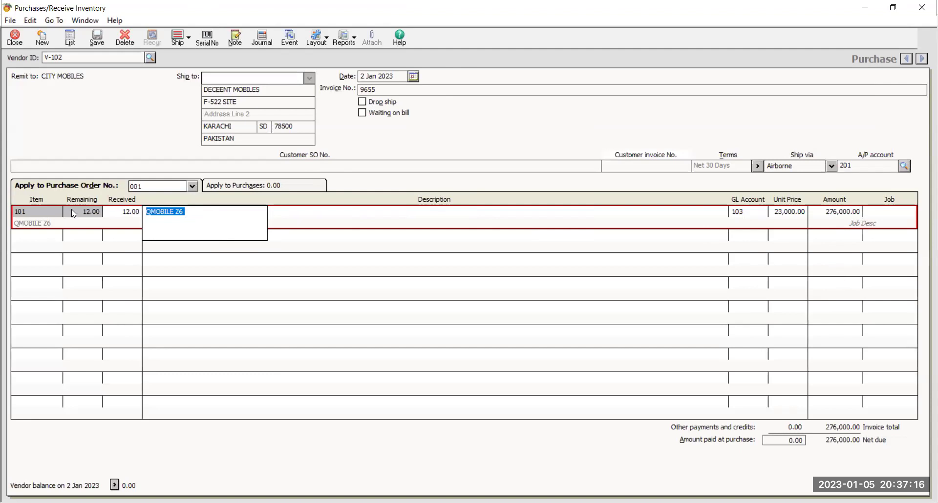
left_click(97, 39)
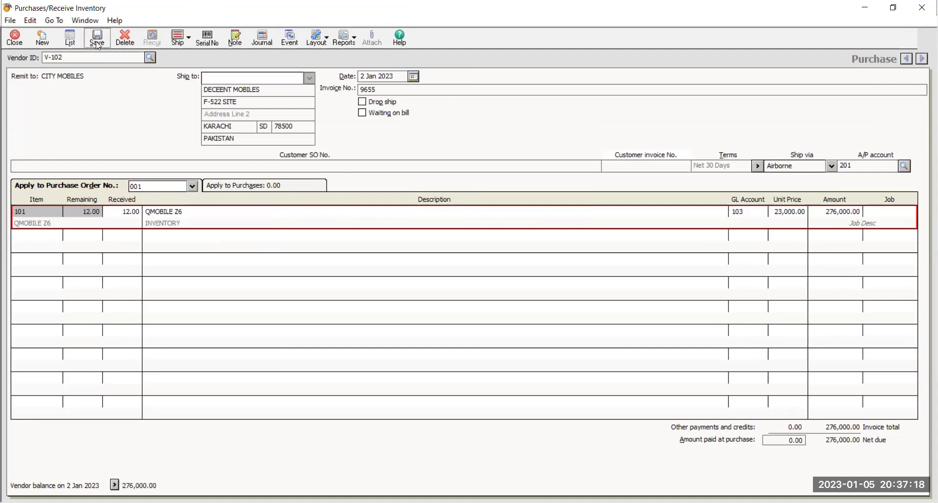
left_click(4, 44)
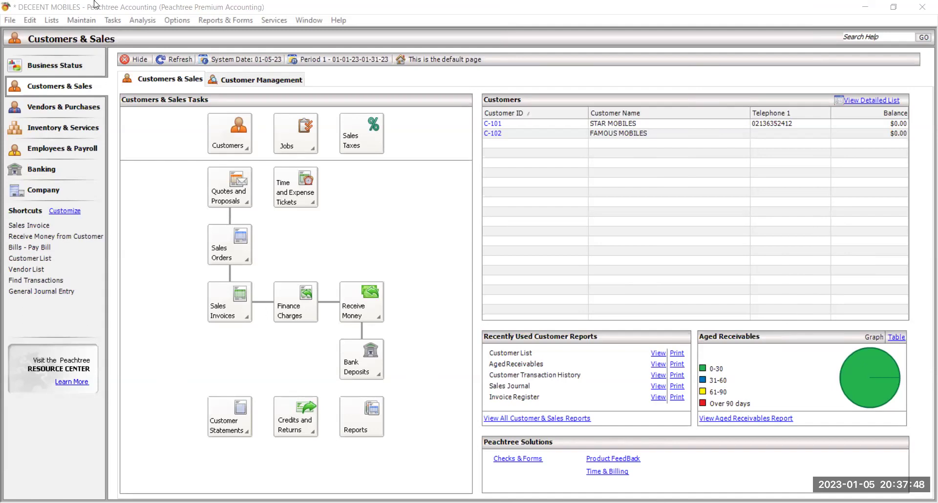
Start a new vendor credit memo in a maximized window for the vendor CITY MOBILES
left_click(112, 25)
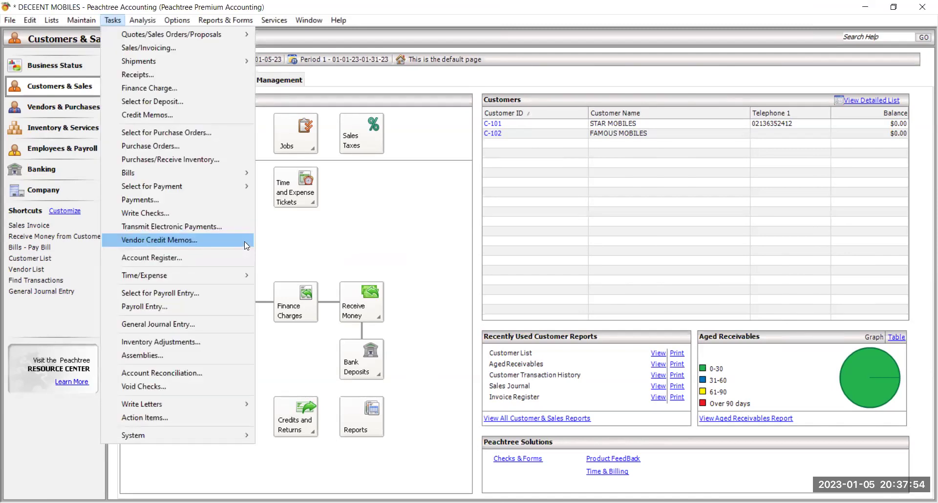
left_click(245, 242)
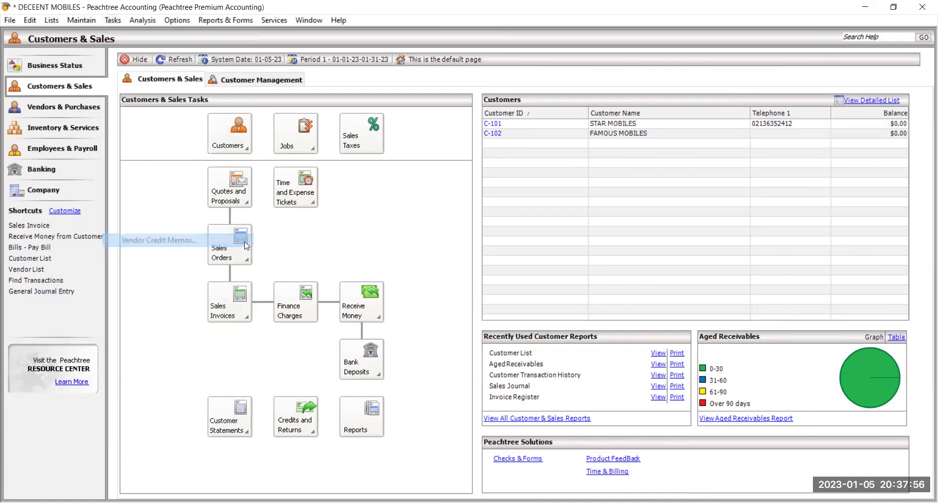
left_click(463, 55)
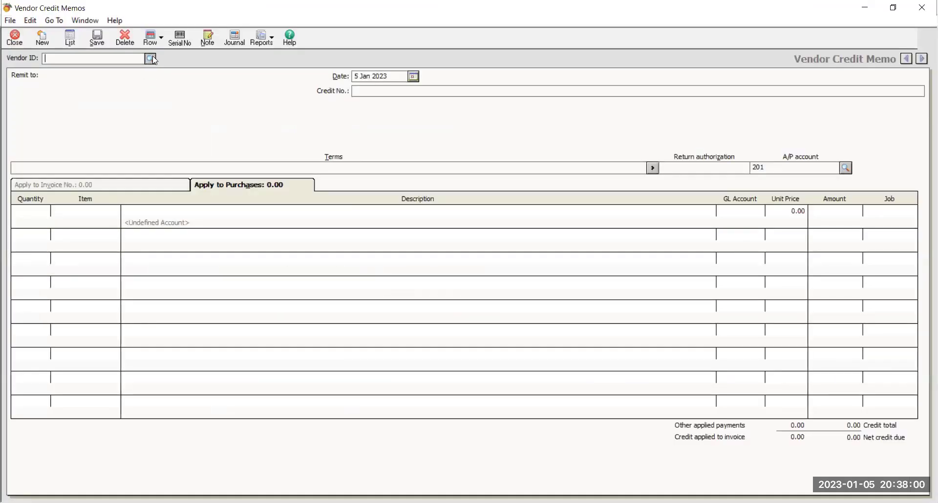
left_click(150, 59)
left_click(166, 77)
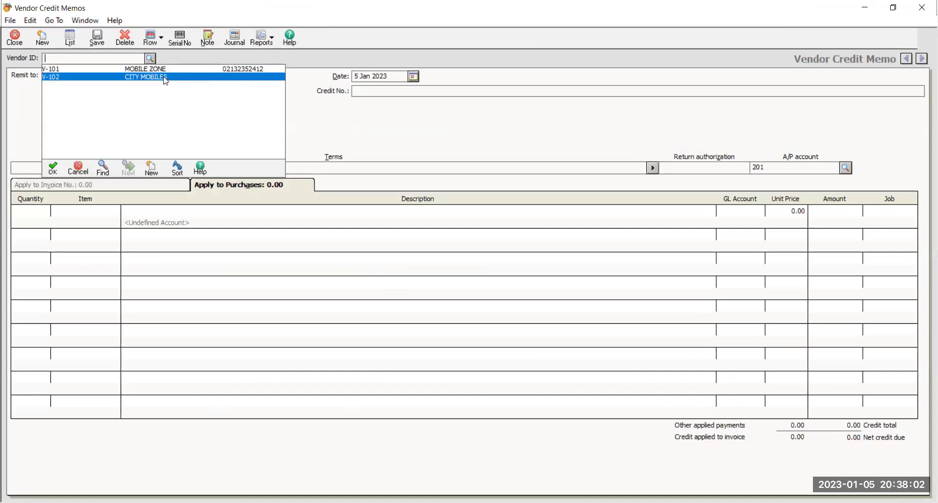
double_click(165, 78)
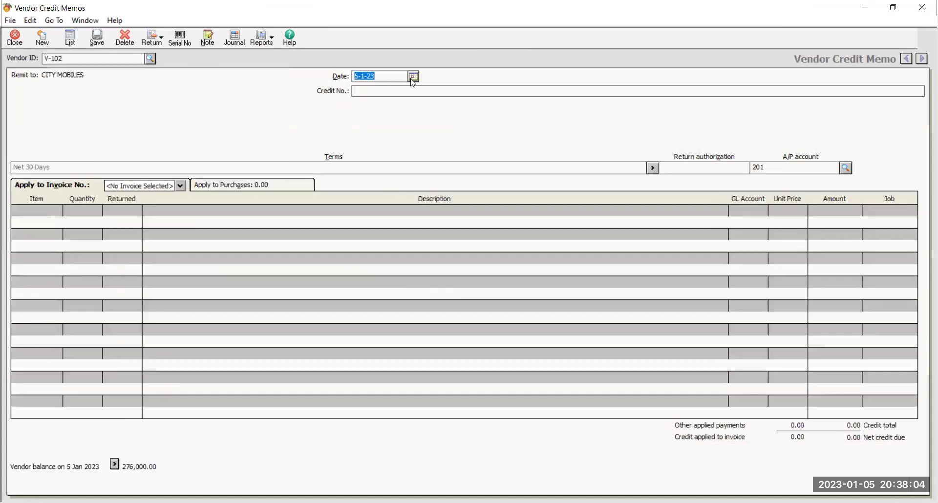
Date the vendor credit memo 4 Jan 2023 and enter credit number 2354534
left_click(413, 77)
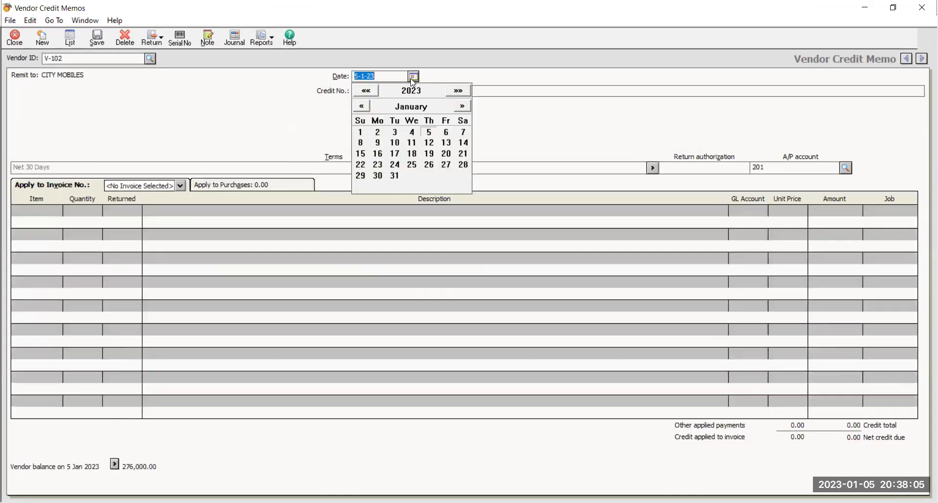
left_click(412, 133)
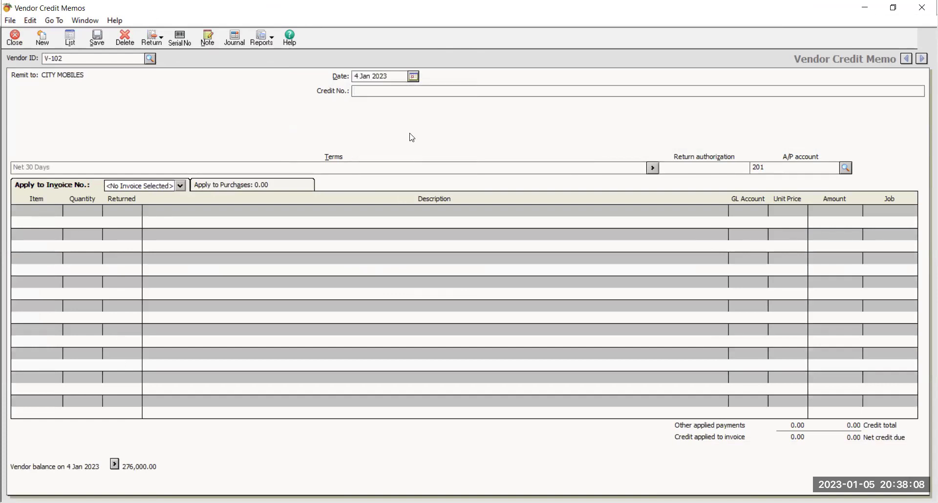
type("2354534")
Apply the credit memo to invoice 9655 with 4 units of QMOBILE Z6 returned, and save and close it
left_click(164, 188)
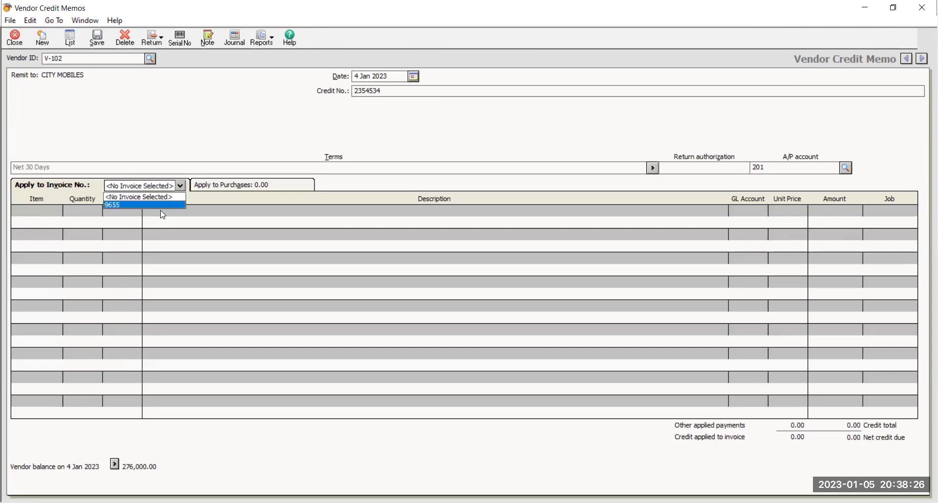
left_click(130, 205)
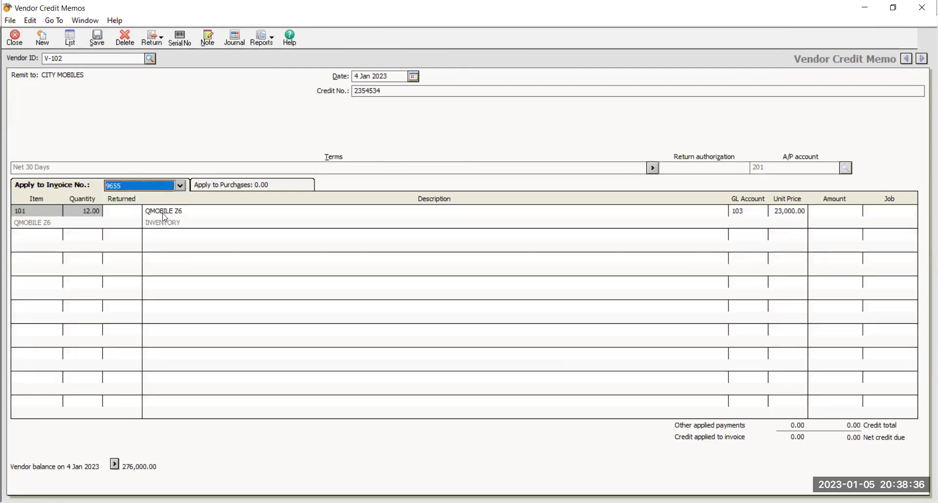
left_click(124, 213)
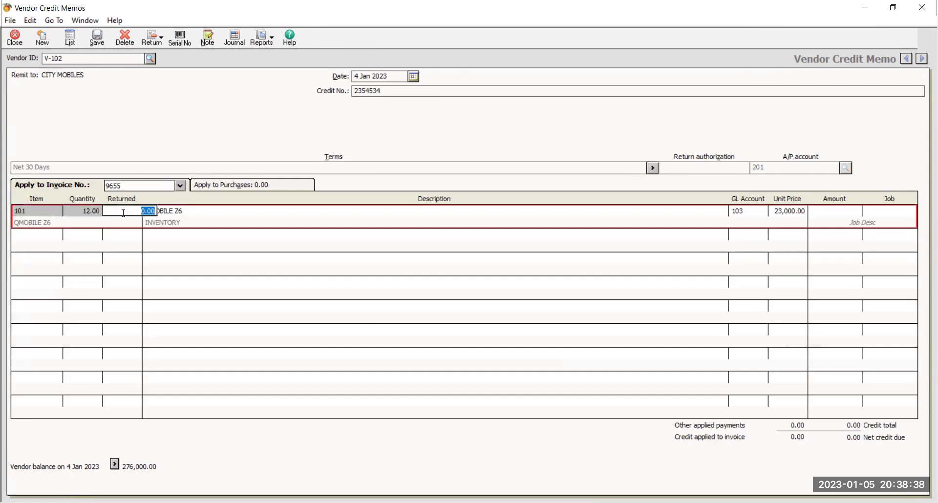
type("4")
key("Tab")
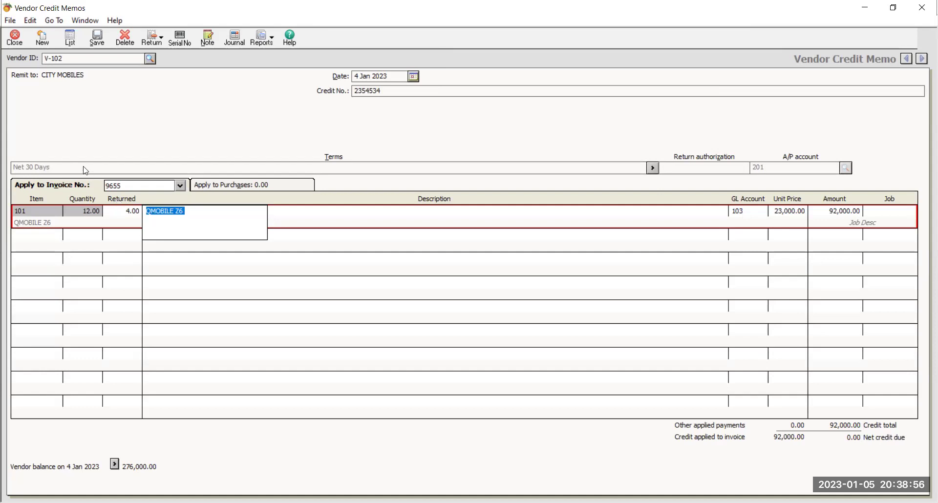
left_click(97, 39)
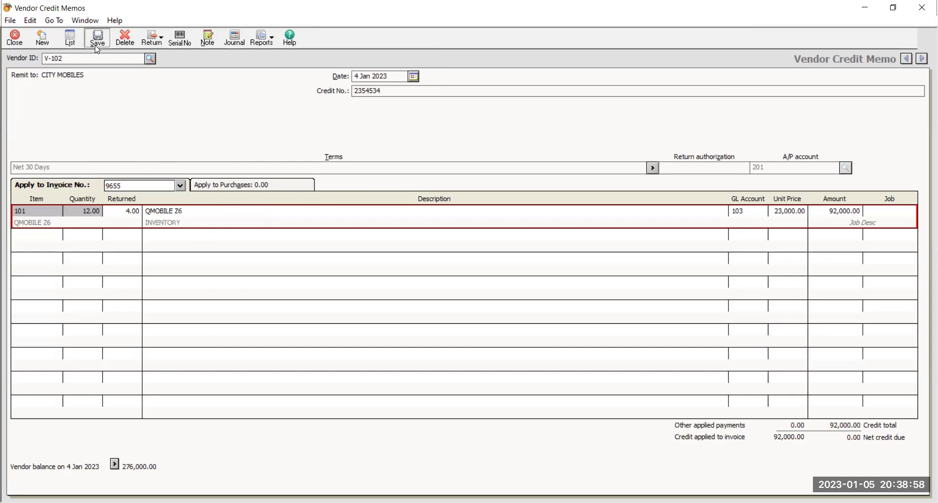
left_click(22, 45)
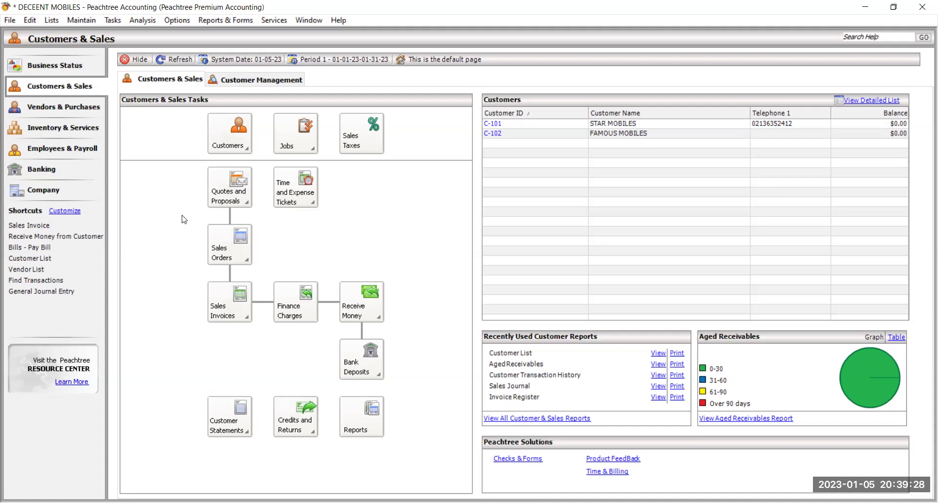
Start a new payment from the HBL BANK cash account in a maximized window for the vendor CITY MOBILES
left_click(112, 20)
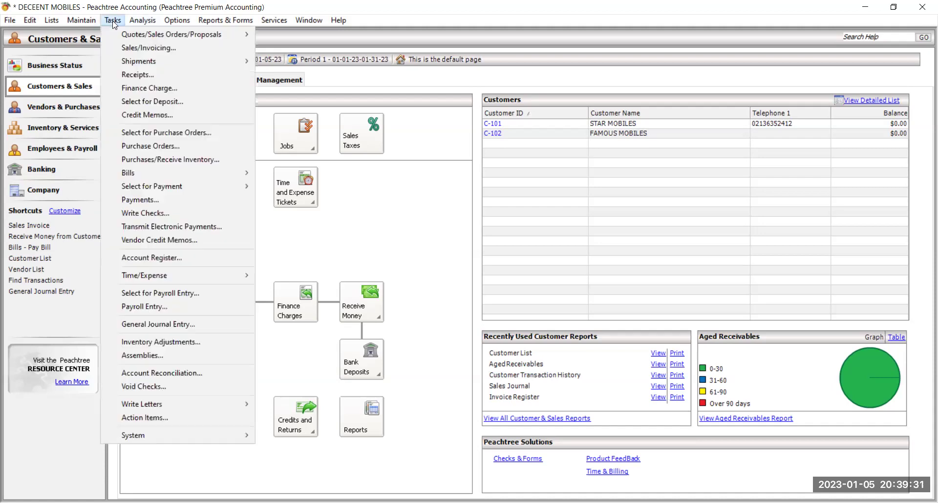
left_click(195, 206)
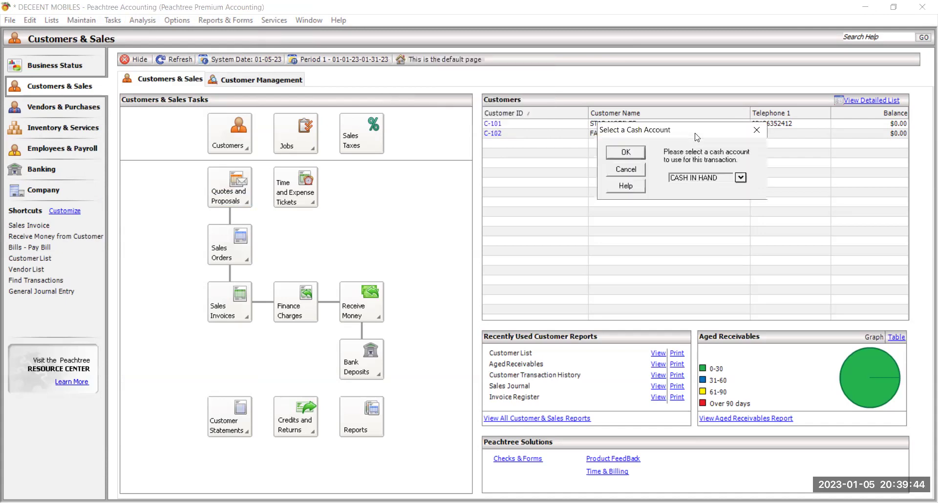
left_click(740, 178)
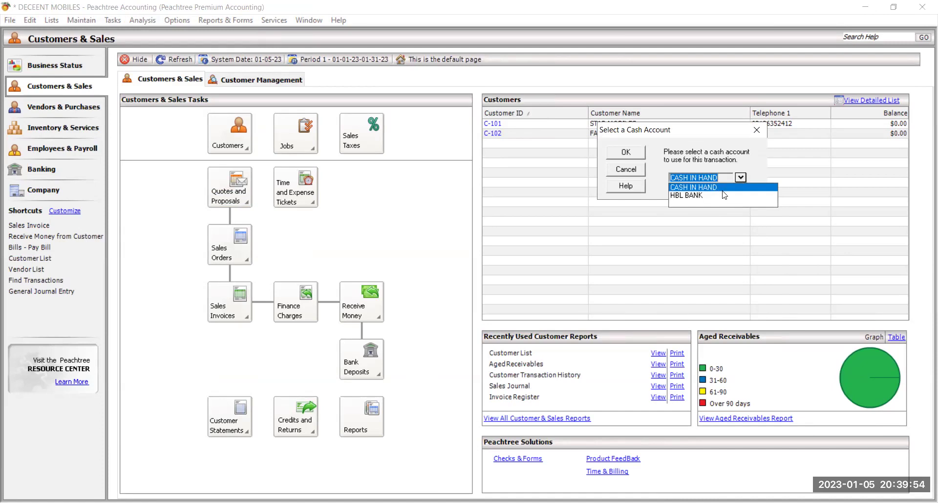
left_click(699, 196)
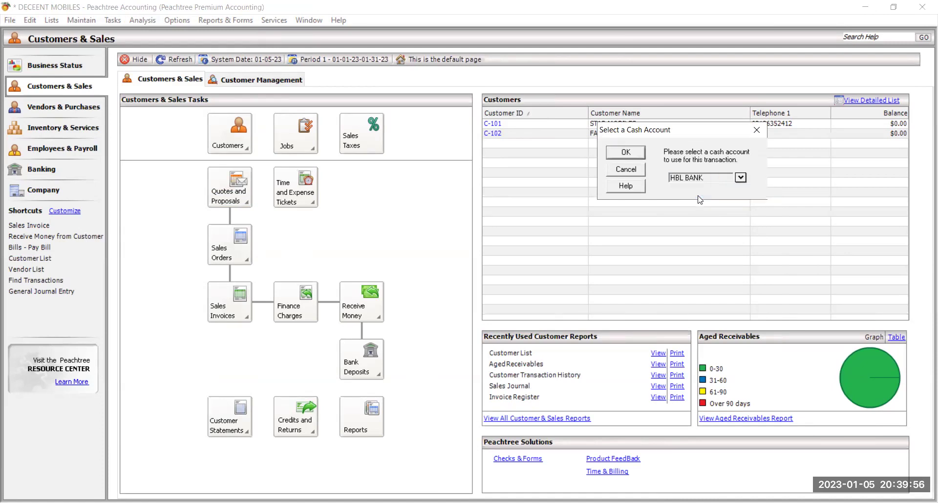
left_click(620, 156)
left_click(471, 60)
left_click(182, 104)
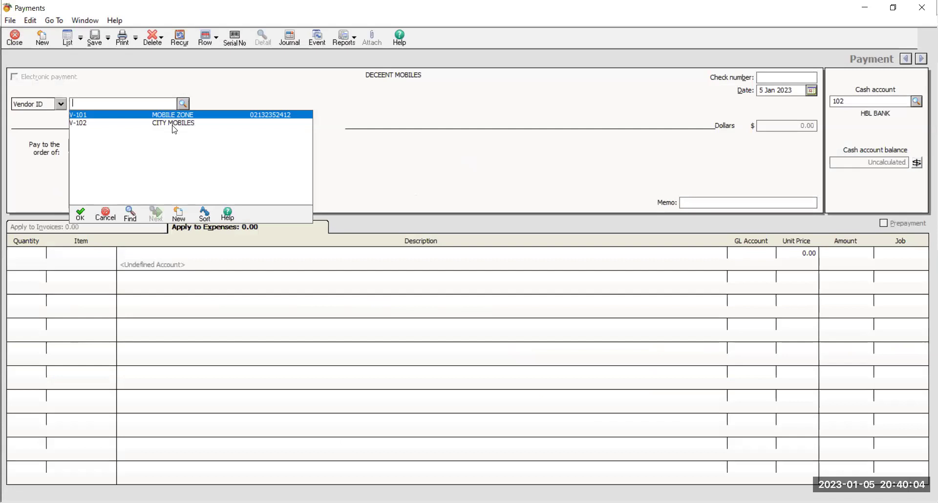
key("Escape")
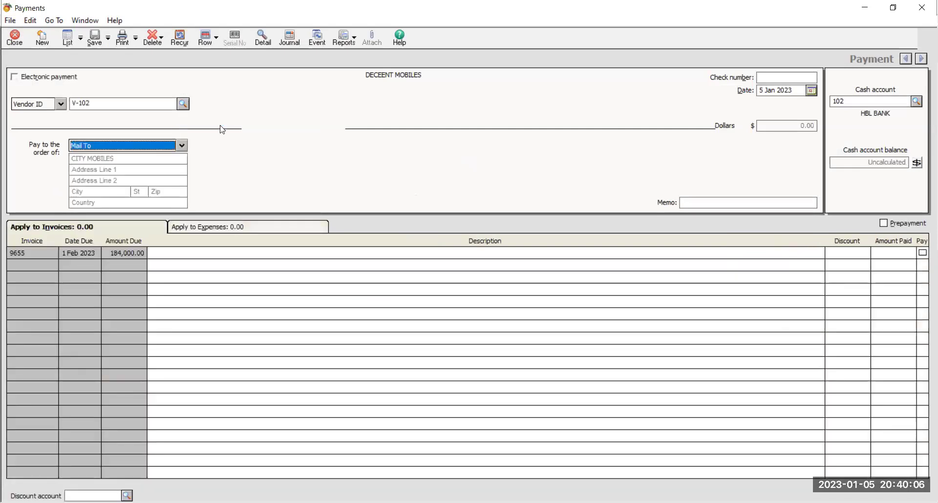
Enter check number 32423 and date the CITY MOBILES payment 5 Jan 2023
left_click(787, 81)
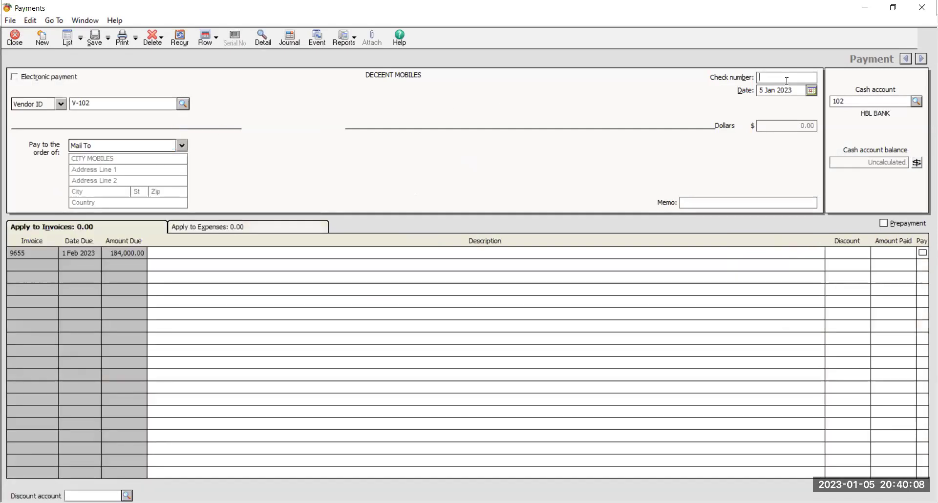
type("32423")
key("Tab")
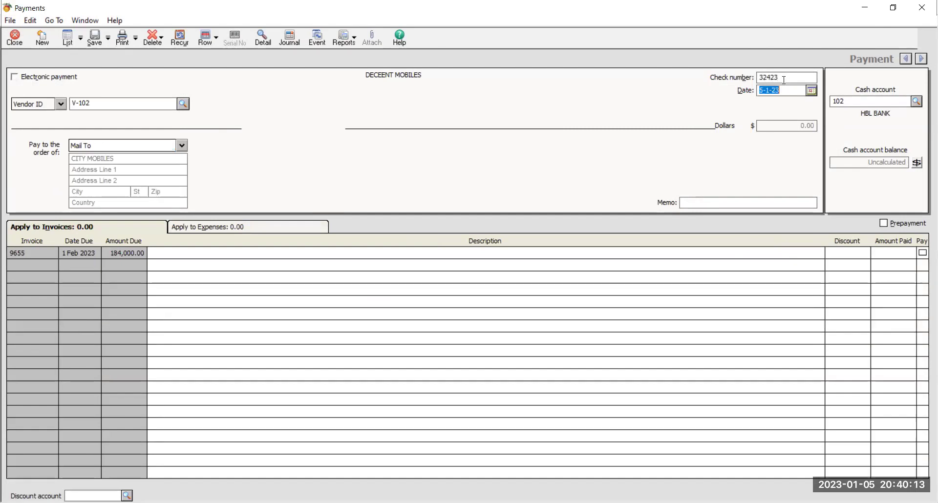
left_click(812, 90)
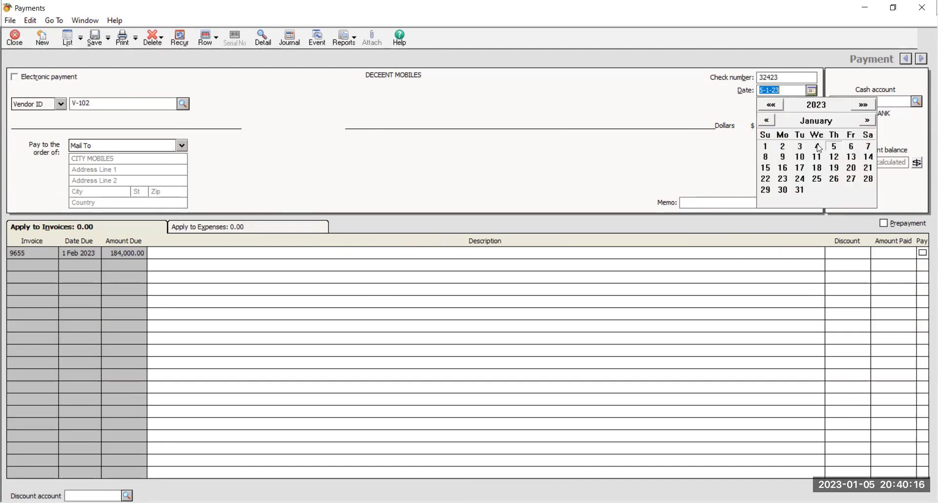
left_click(832, 149)
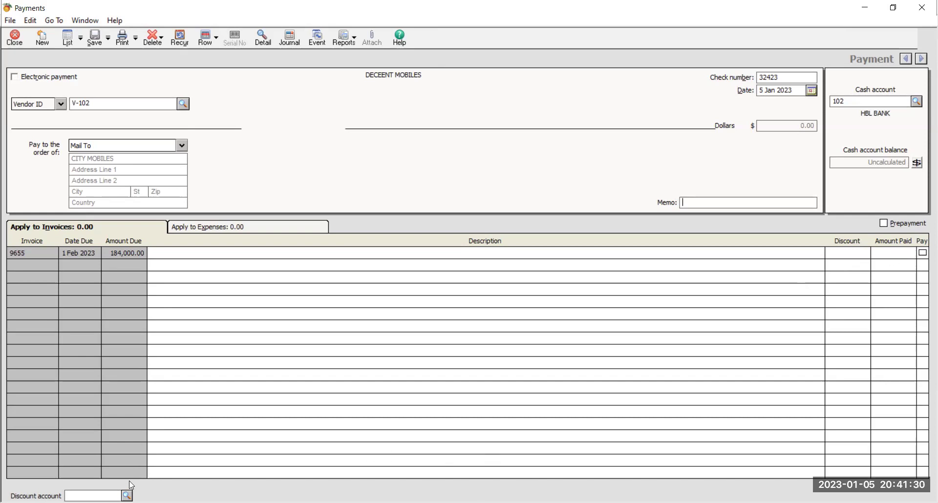
left_click(127, 495)
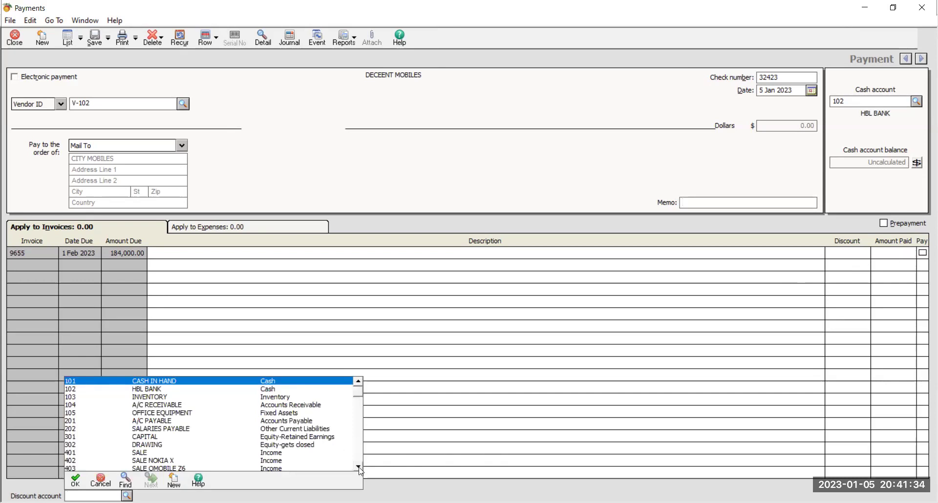
left_click(359, 467)
left_click(358, 467)
left_click(359, 467)
left_click(358, 467)
left_click(359, 467)
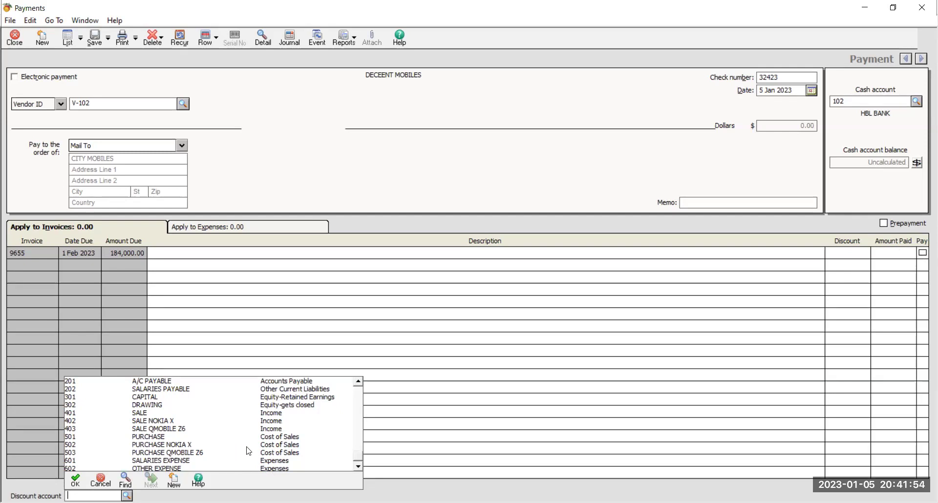
left_click(97, 482)
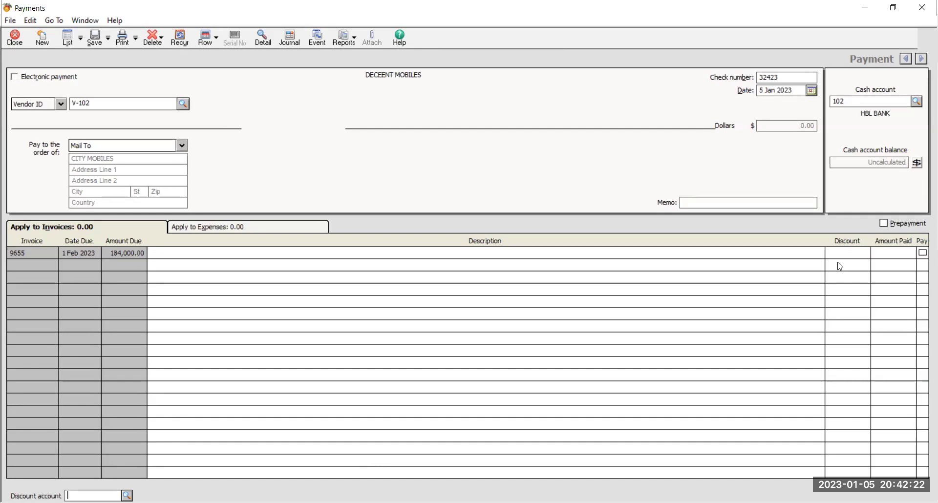
Pay 110,000 against invoice 9655, and save and close the payment
left_click(907, 253)
type("11000")
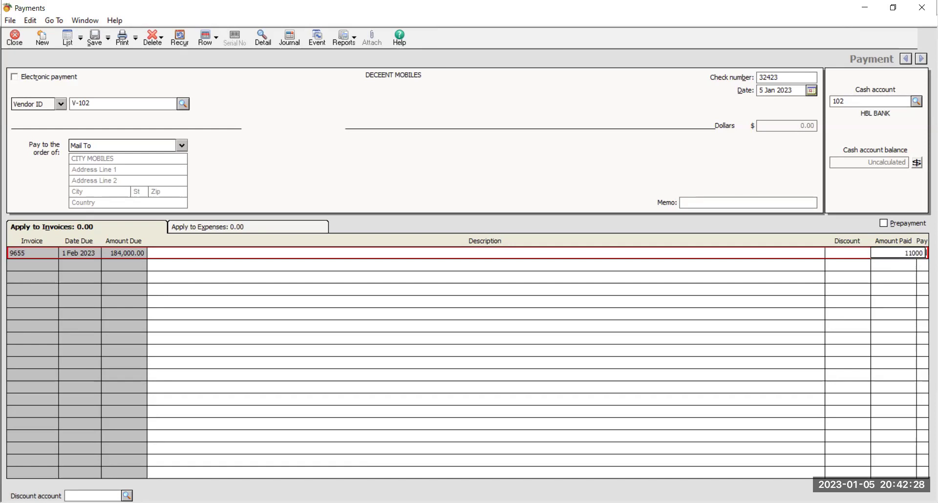
type("0")
left_click(917, 256)
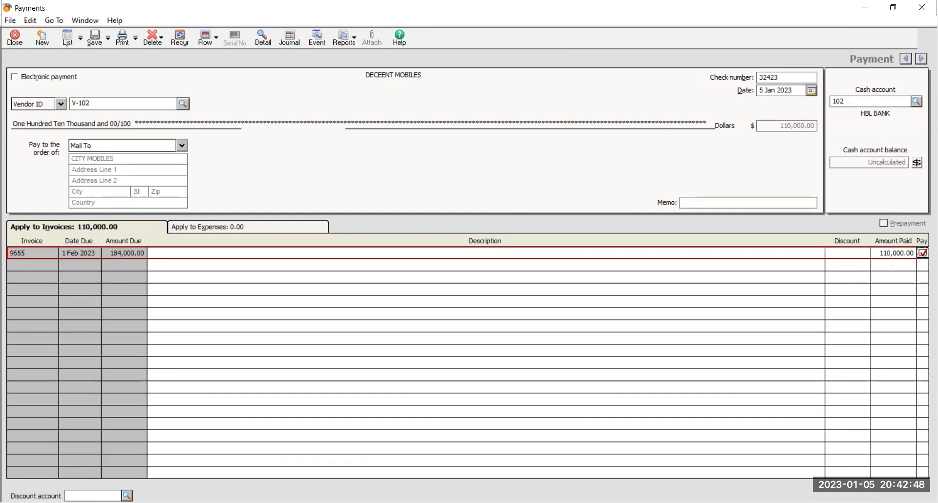
left_click(96, 38)
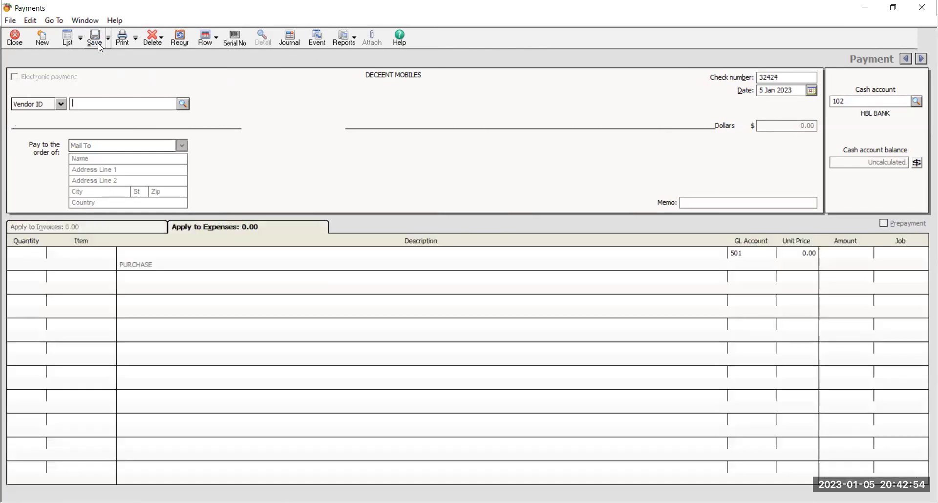
left_click(16, 39)
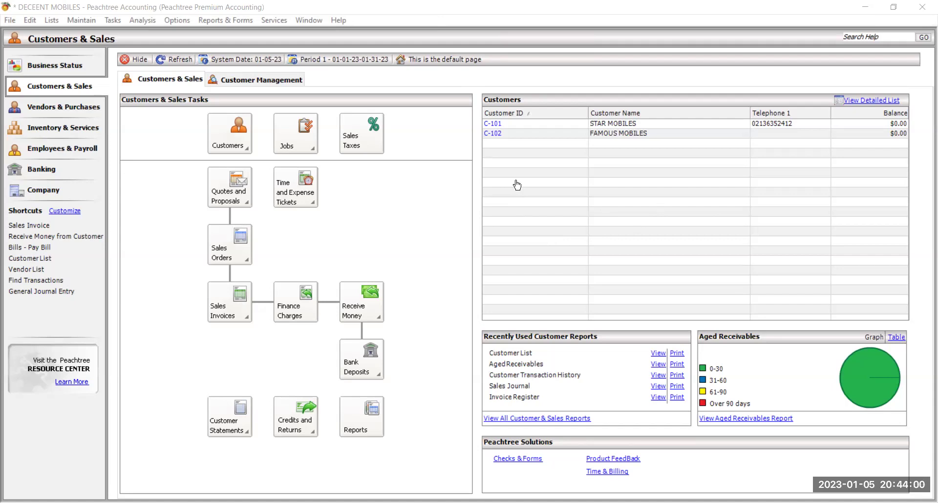
Start a new payment from the CASH IN HAND account in a maximized window for the vendor MOBILE ZONE
left_click(113, 20)
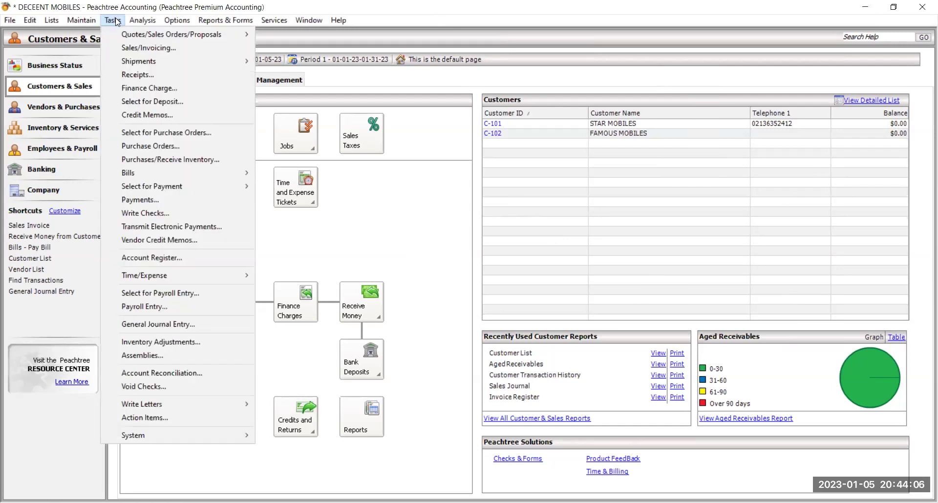
left_click(172, 200)
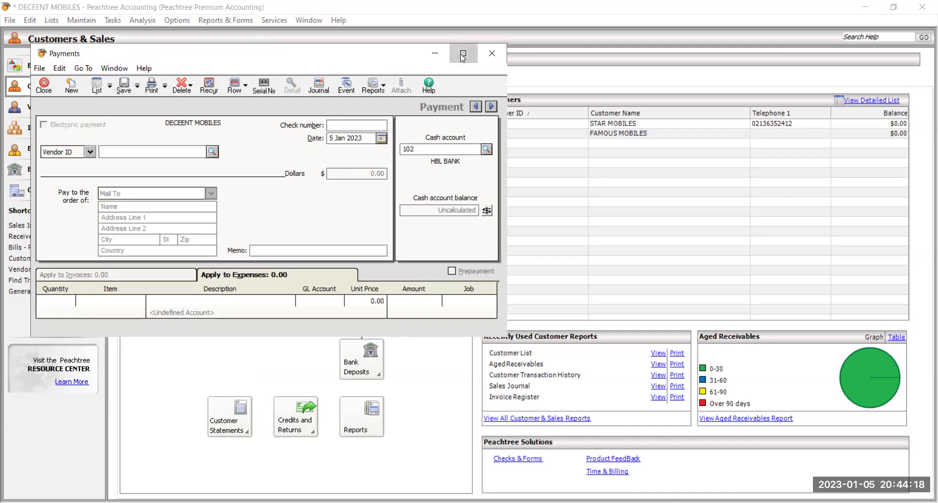
left_click(462, 55)
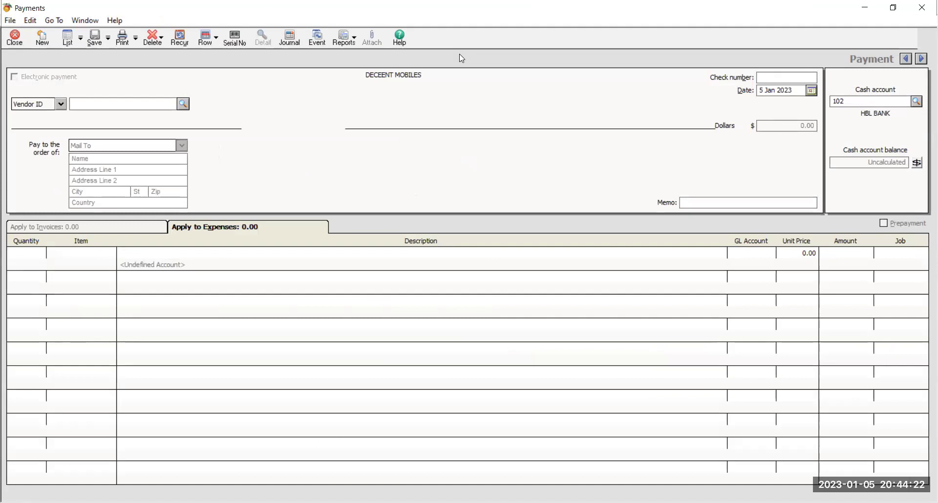
left_click(917, 101)
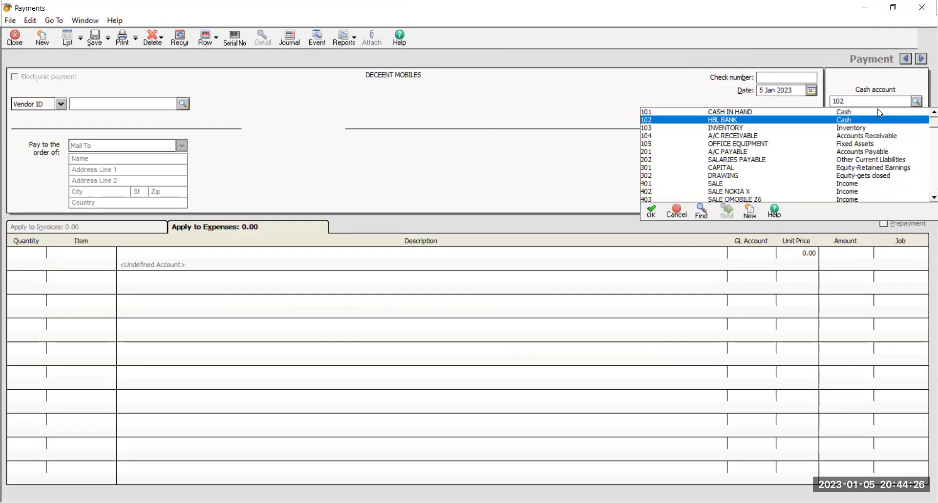
left_click(738, 113)
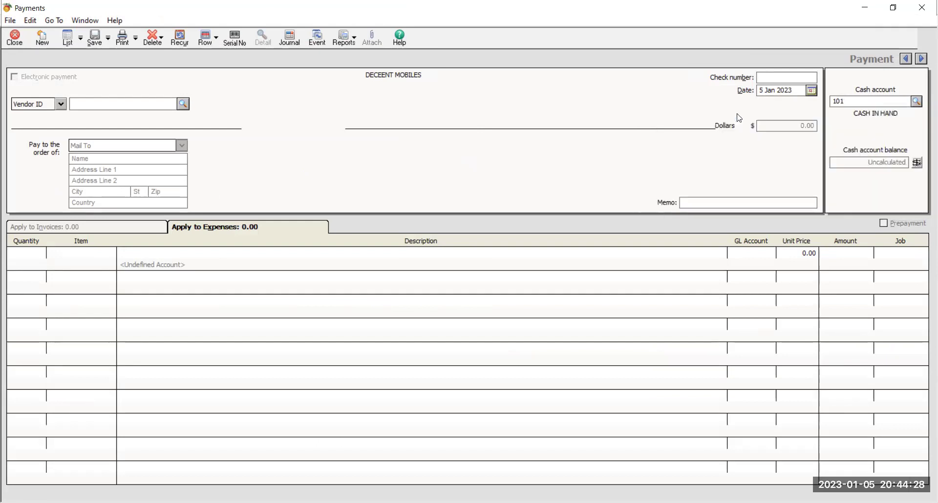
left_click(184, 105)
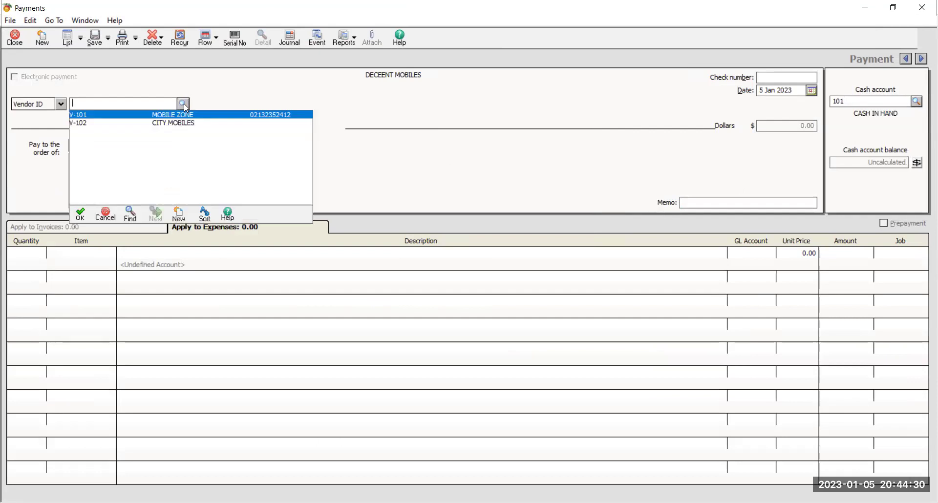
double_click(205, 119)
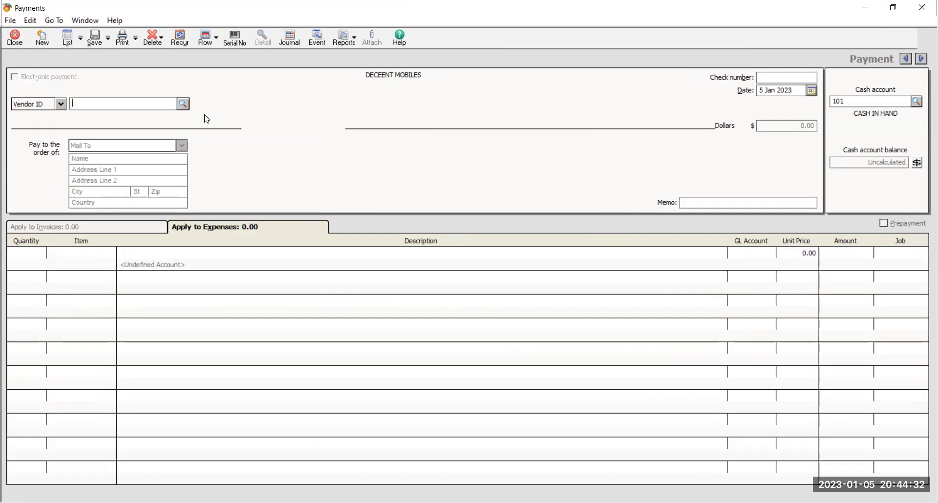
Enter CASH-SADASD as the check number and date the payment 3 Jan 2023
left_click(788, 76)
type("CASH")
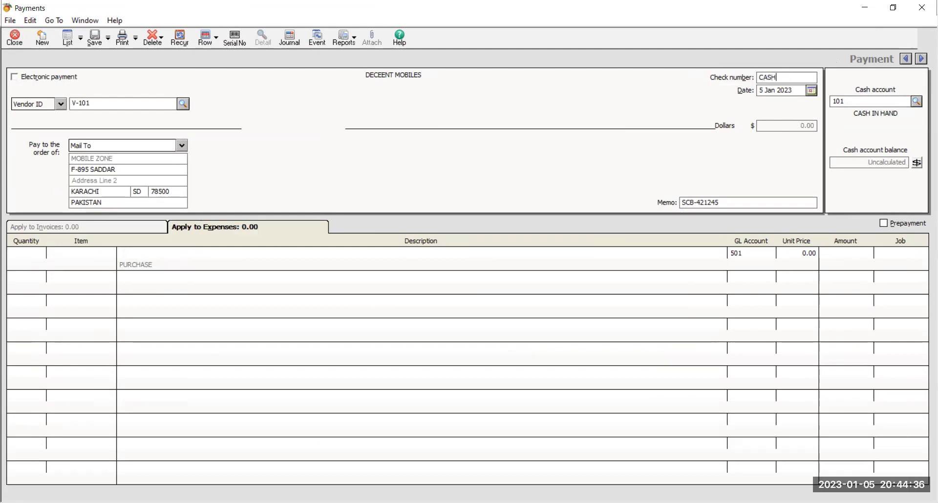
type("-SADASD")
key("Tab")
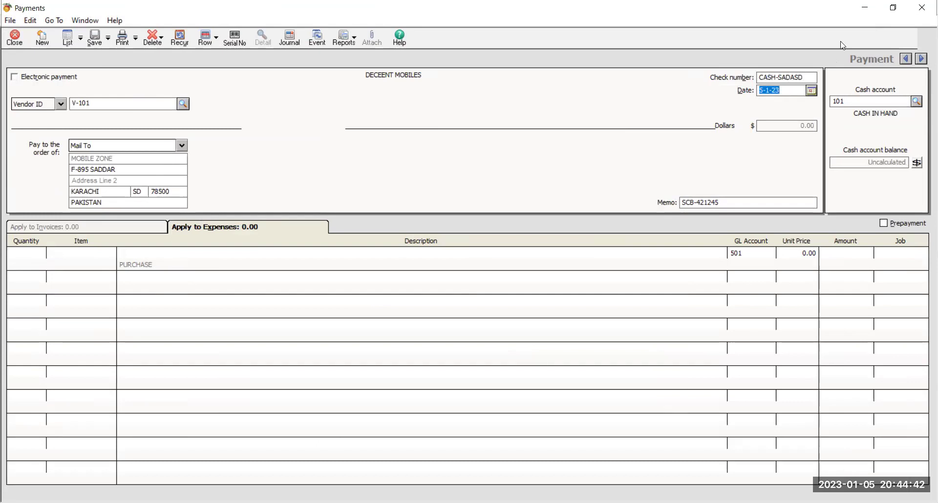
left_click(815, 92)
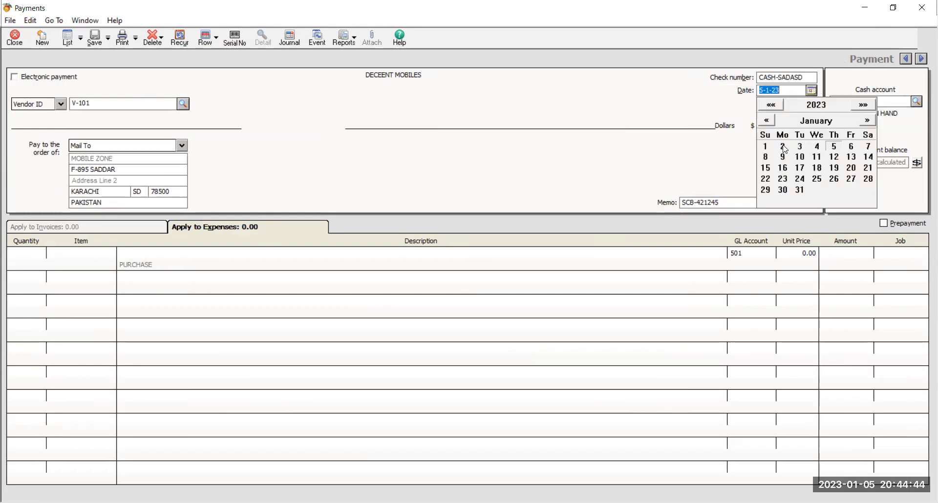
left_click(799, 148)
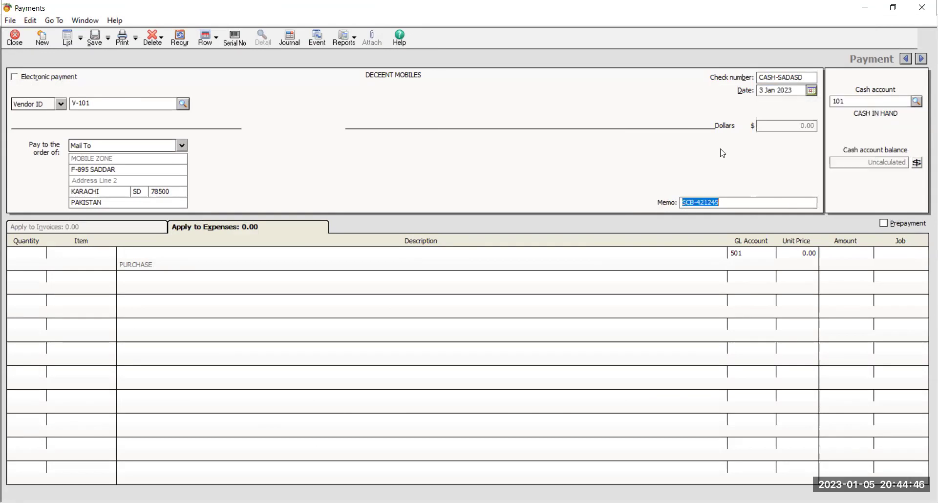
Add a line for 6 units of NOKIA X to the cash payment, and save and close it
left_click(38, 262)
left_click(36, 252)
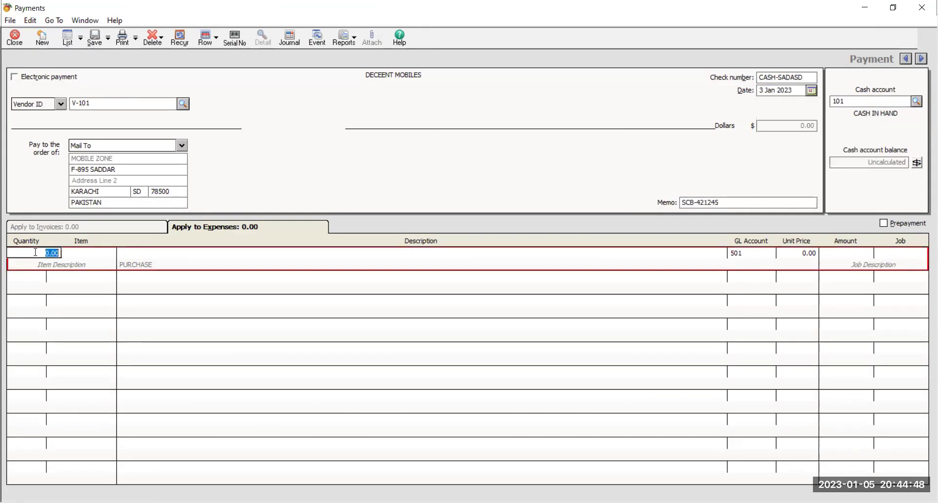
type("6")
key("Tab")
left_click(111, 252)
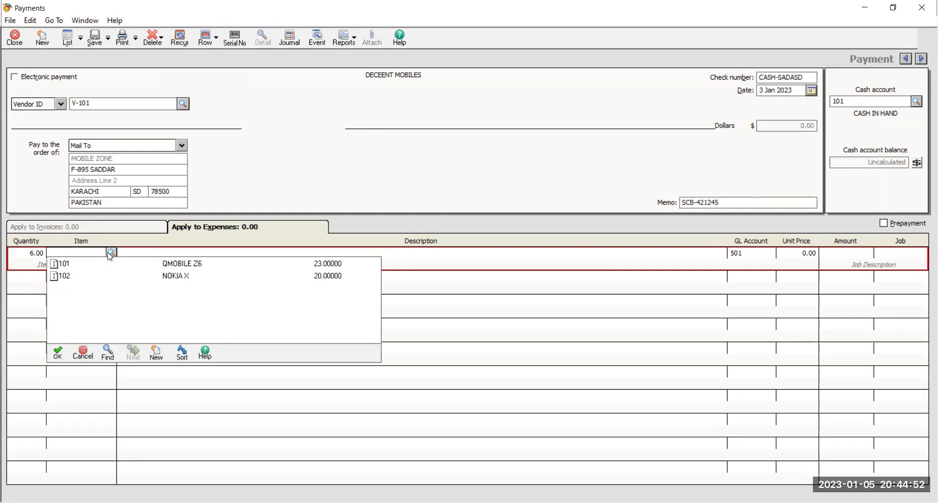
double_click(178, 276)
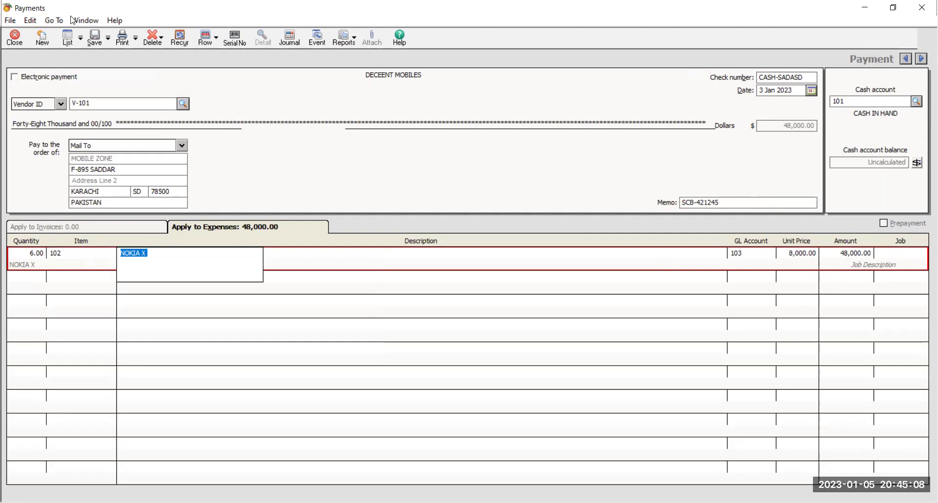
left_click(94, 37)
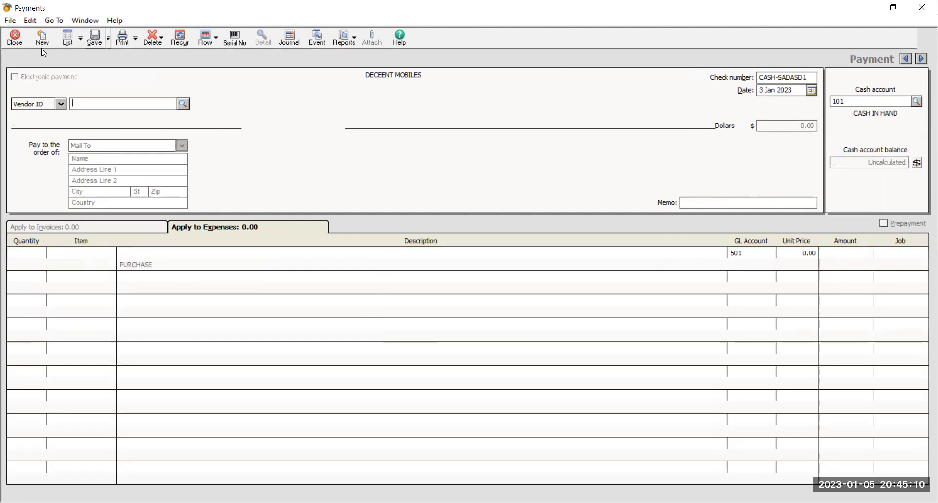
left_click(15, 39)
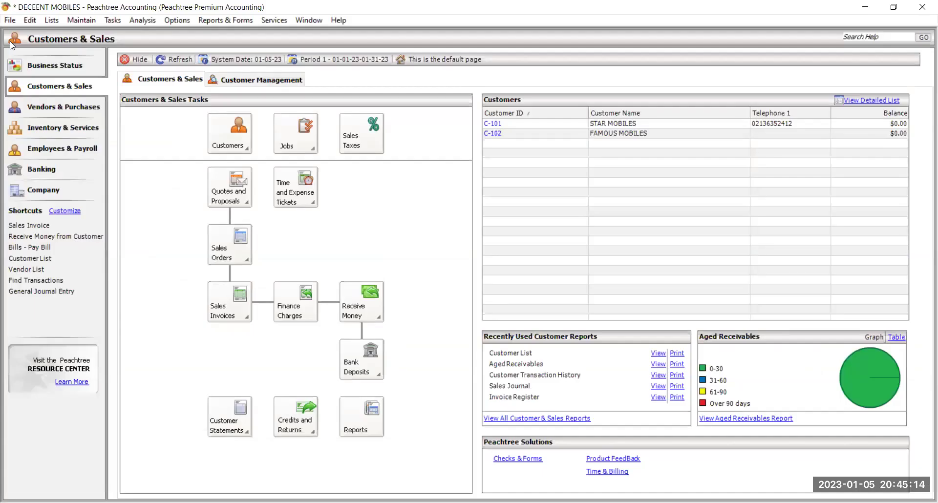
Display the Vendor Ledgers report from the Accounts Payable reports
left_click(234, 26)
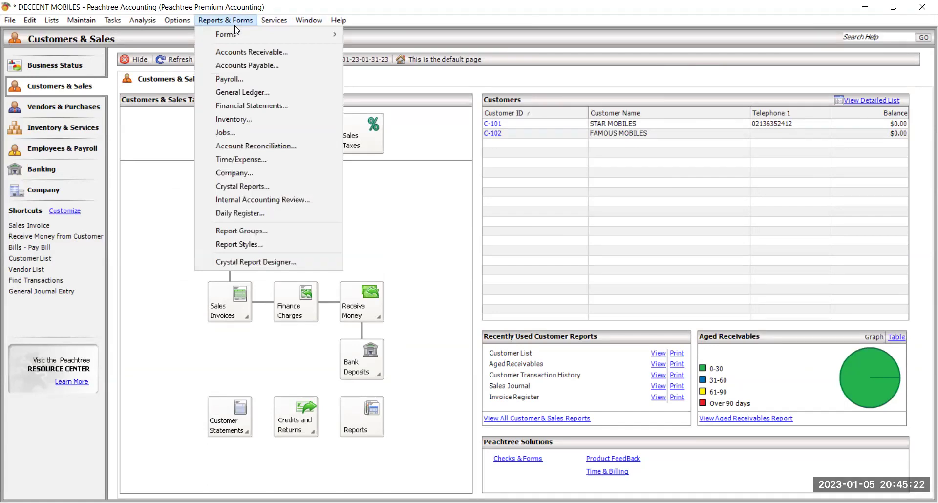
left_click(259, 69)
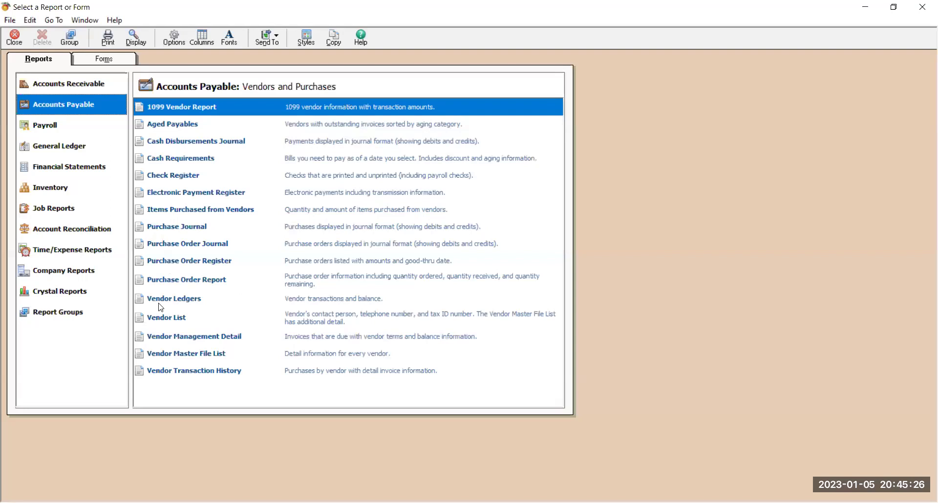
left_click(161, 304)
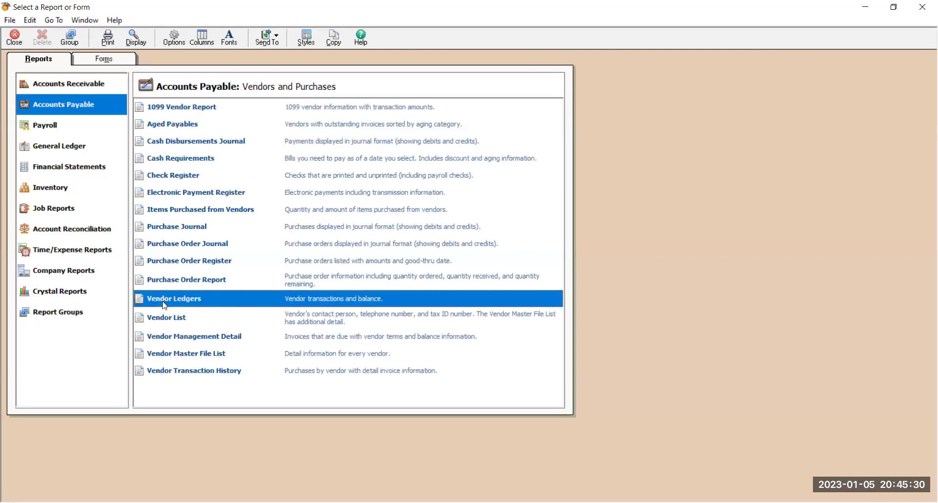
double_click(165, 304)
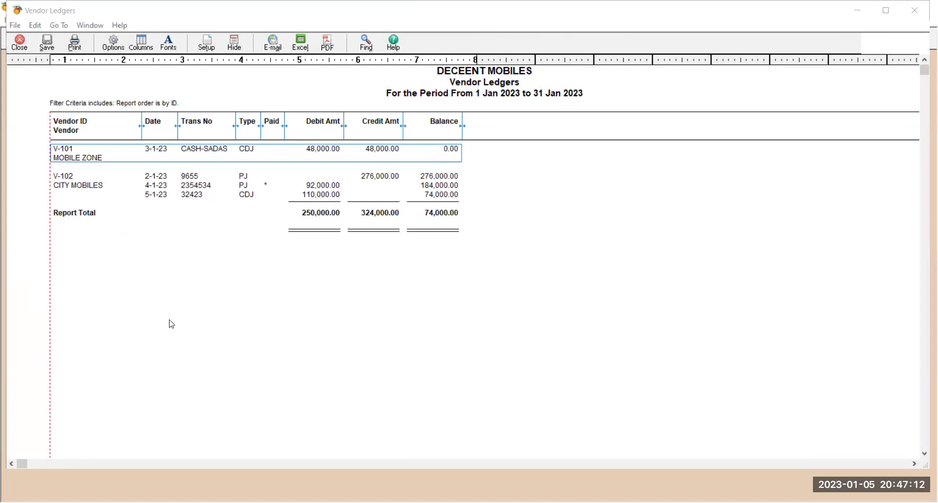
Filter the Vendor Ledgers report by vendor ID to show only V-102, CITY MOBILES
left_click(112, 47)
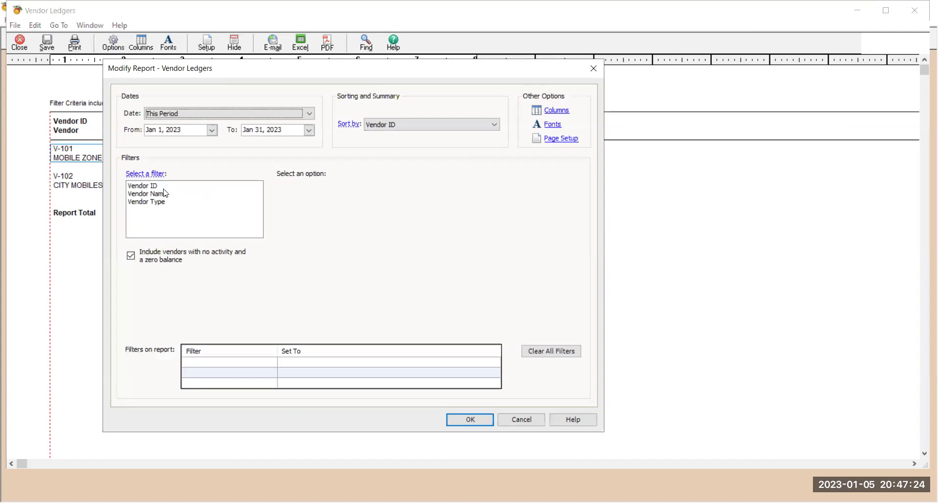
left_click(150, 186)
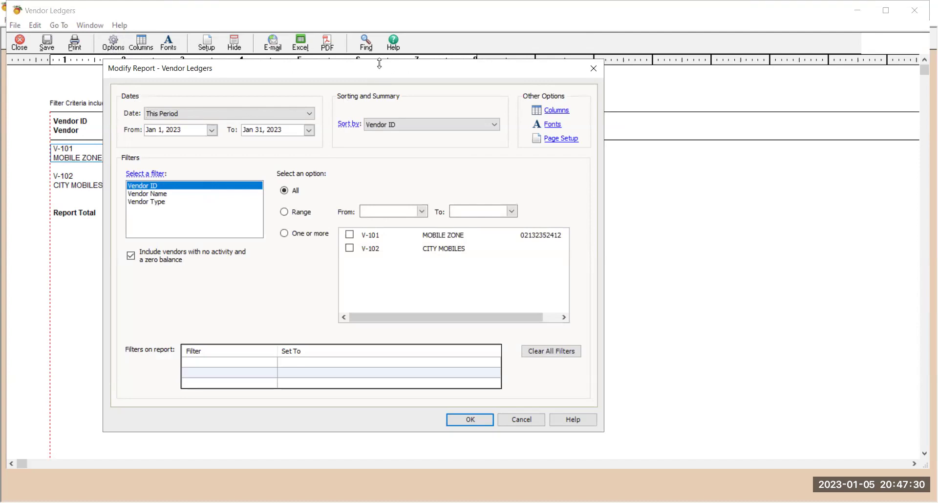
left_click_drag(379, 65, 532, 21)
left_click(507, 202)
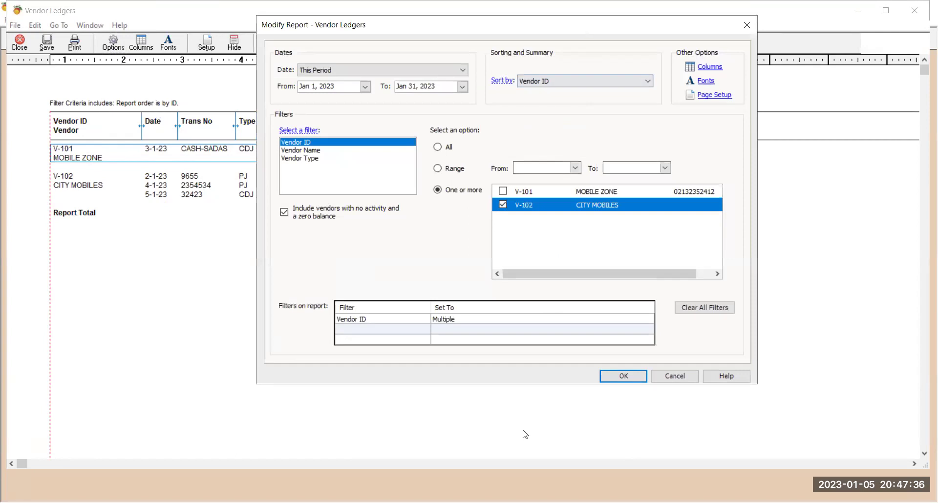
left_click_drag(582, 24, 480, 23)
left_click(523, 375)
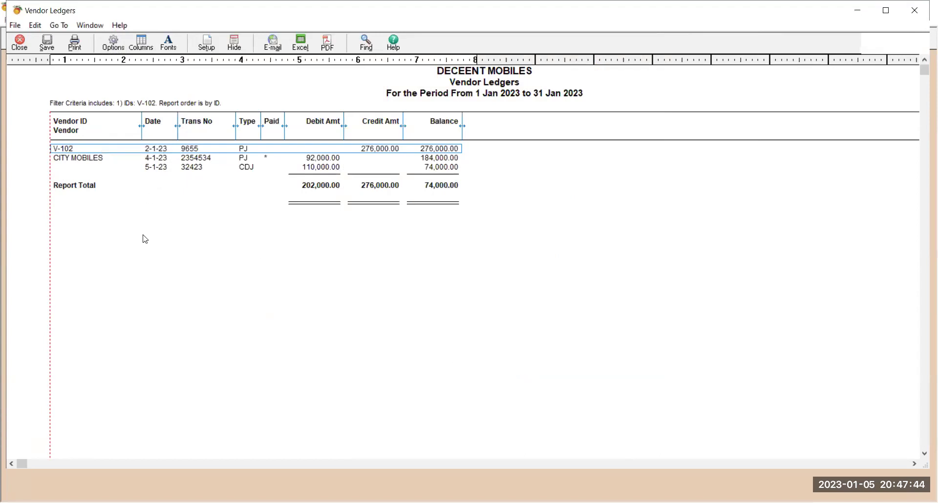
Try a vendor ID range from first record to last record as the Vendor Ledgers filter, and cancel it
left_click(116, 46)
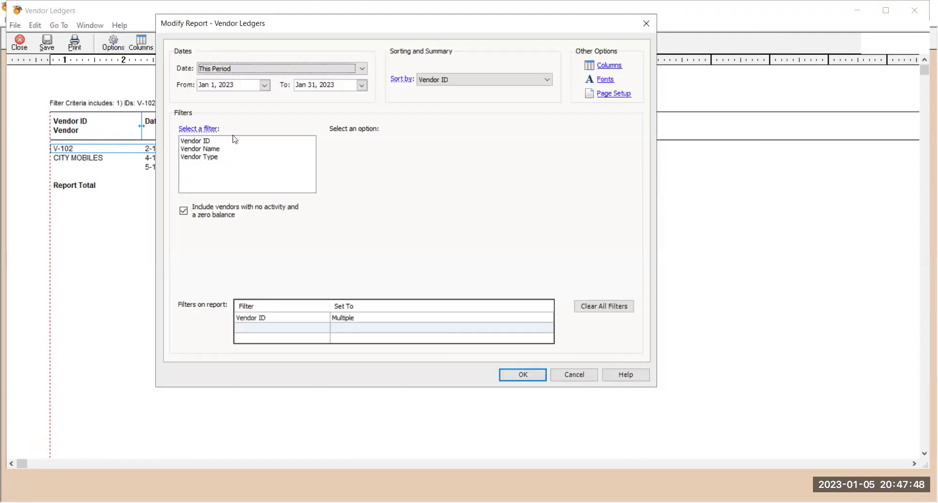
left_click(210, 141)
left_click(337, 166)
left_click(473, 166)
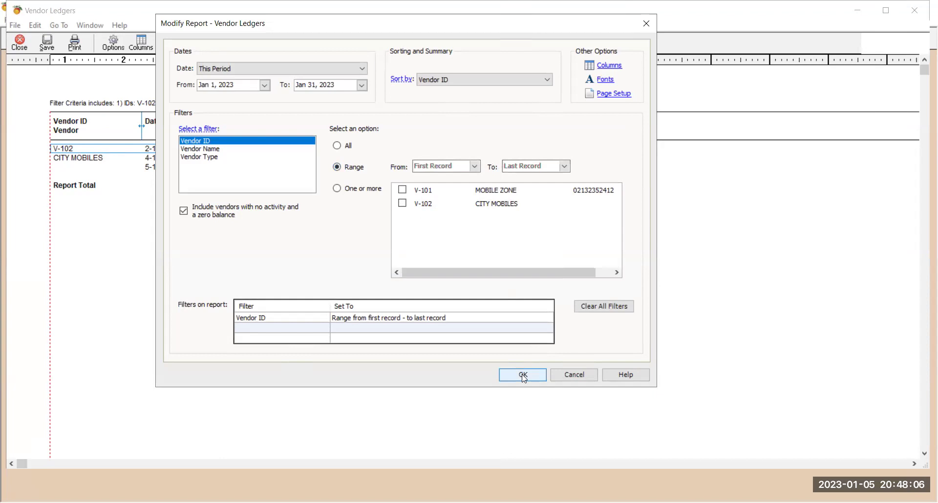
left_click(558, 377)
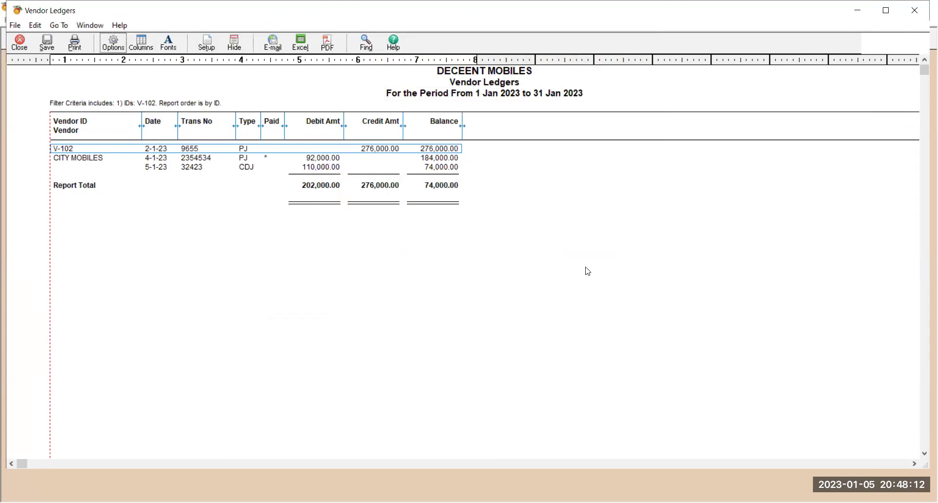
Close the Vendor Ledgers report and the report selection window
left_click(20, 44)
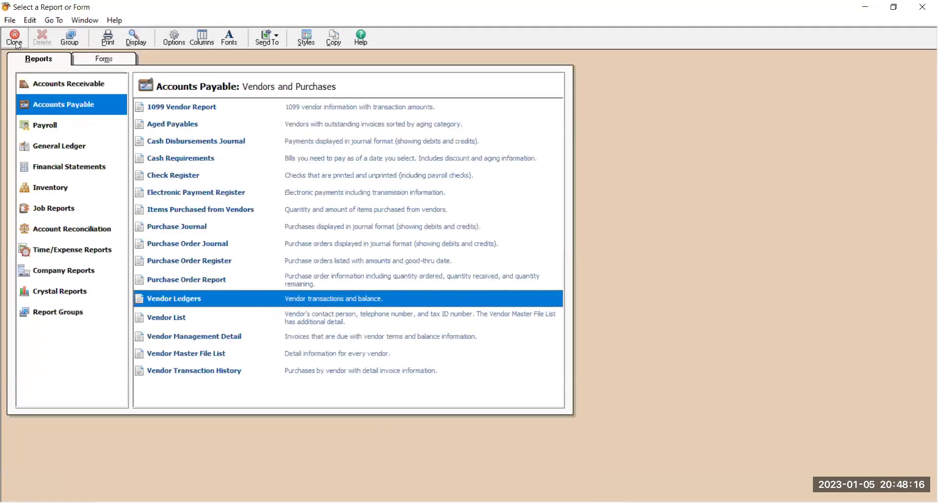
left_click(16, 43)
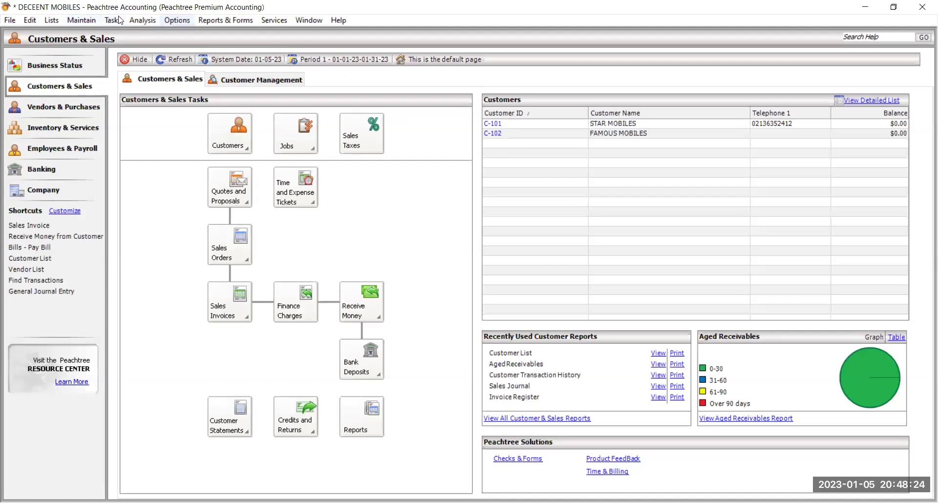
Bring up the previously recorded general journal entry, examine how its account lines are displayed, and close it
left_click(95, 20)
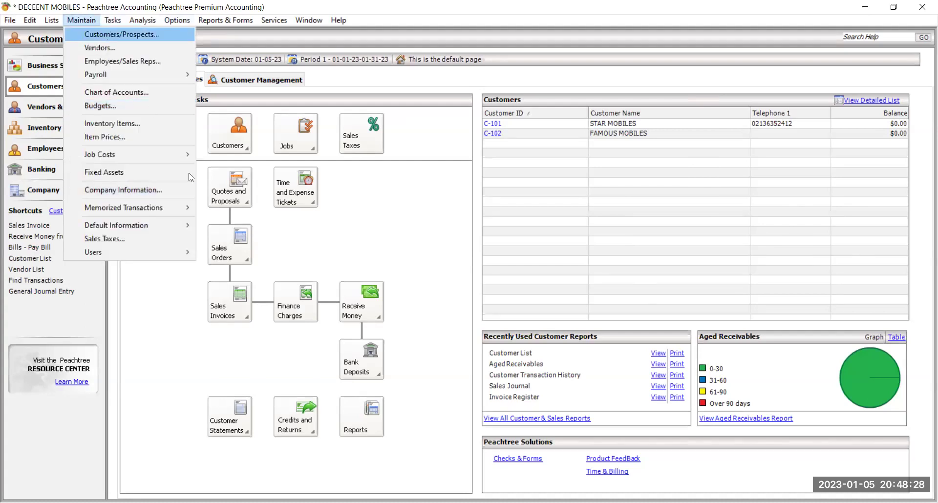
mouse_move(107, 23)
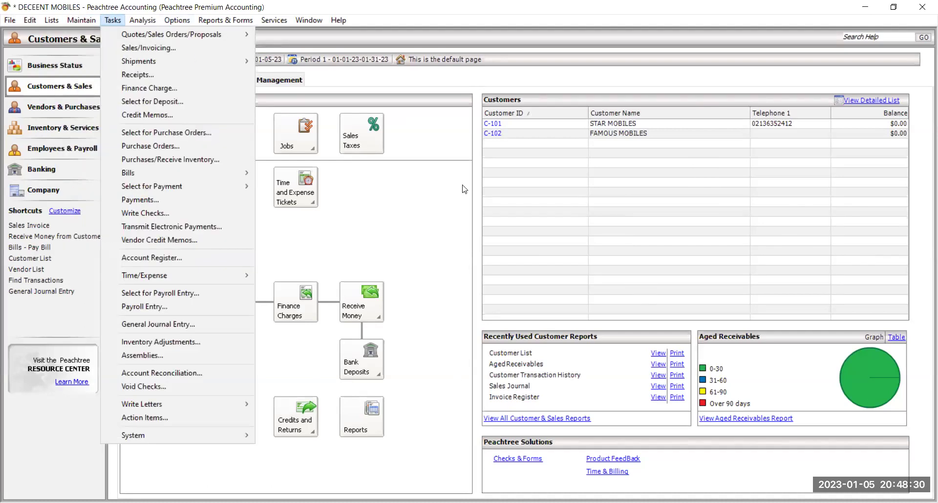
left_click(79, 43)
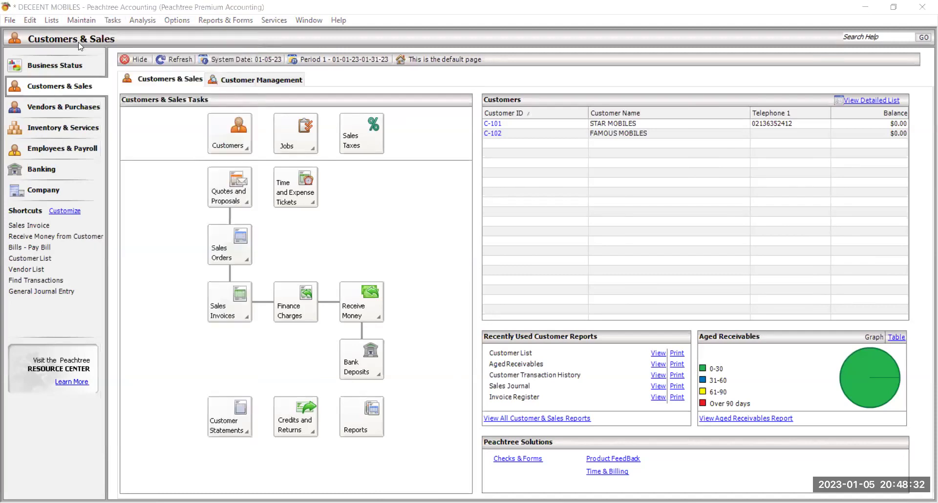
left_click(111, 20)
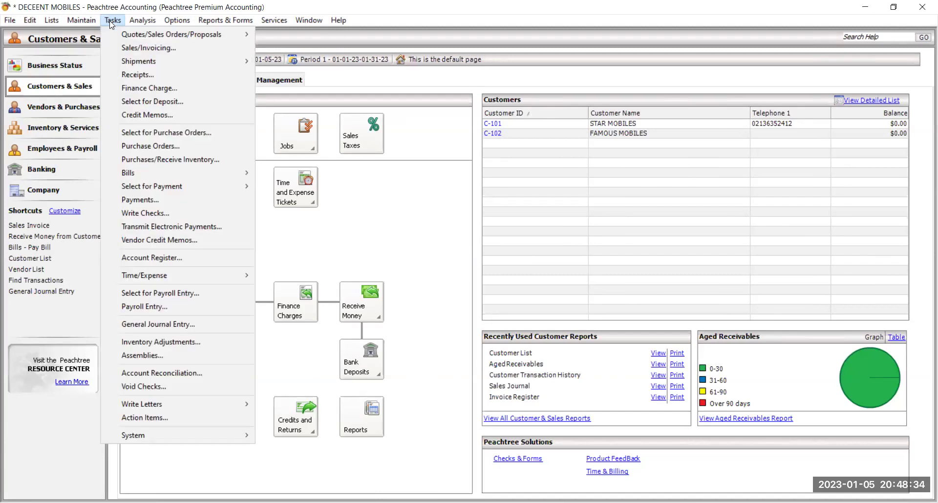
left_click(206, 325)
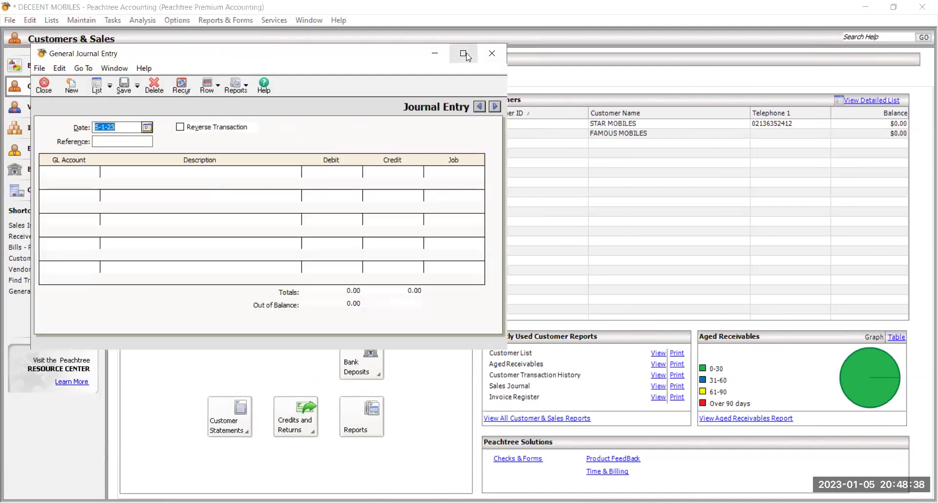
left_click(465, 55)
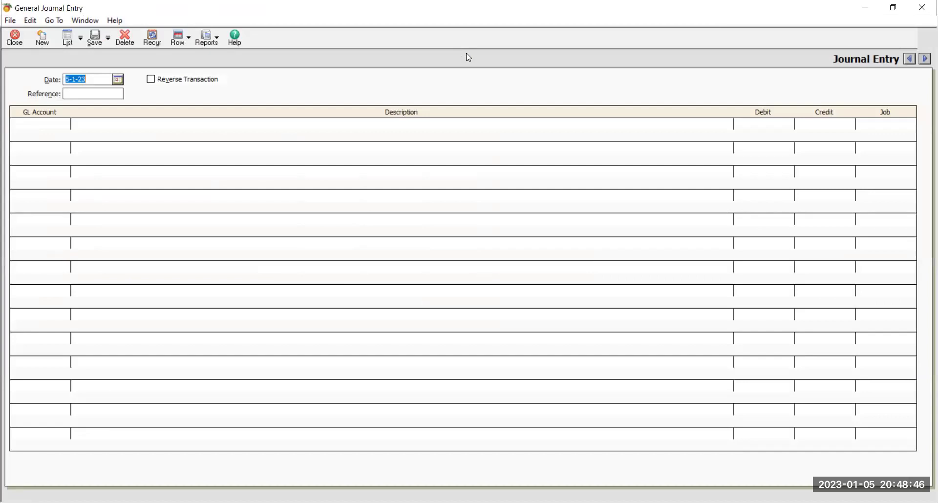
left_click(910, 62)
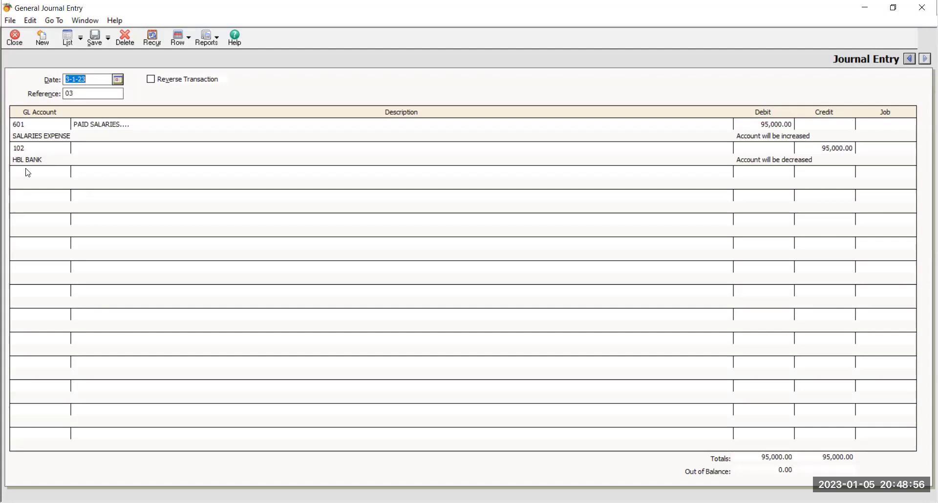
left_click(23, 46)
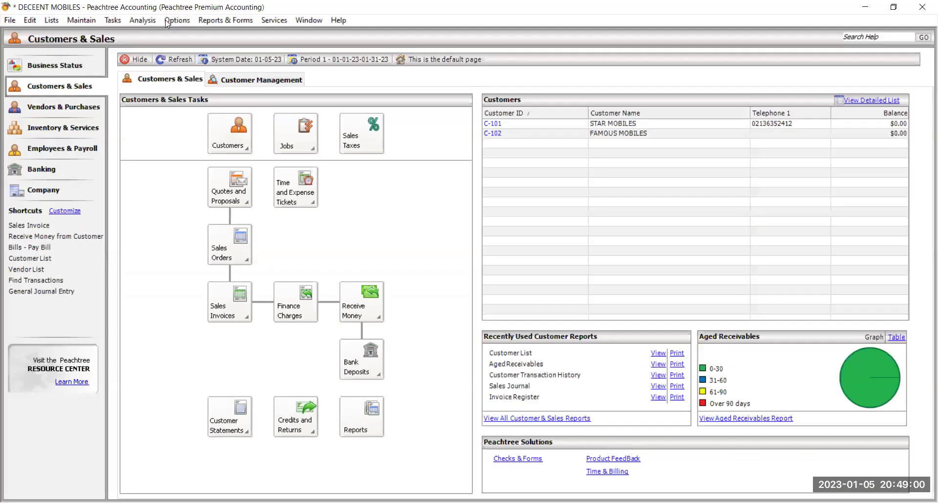
Set the line item entry display to 1 Line in the global options
left_click(180, 20)
left_click(190, 34)
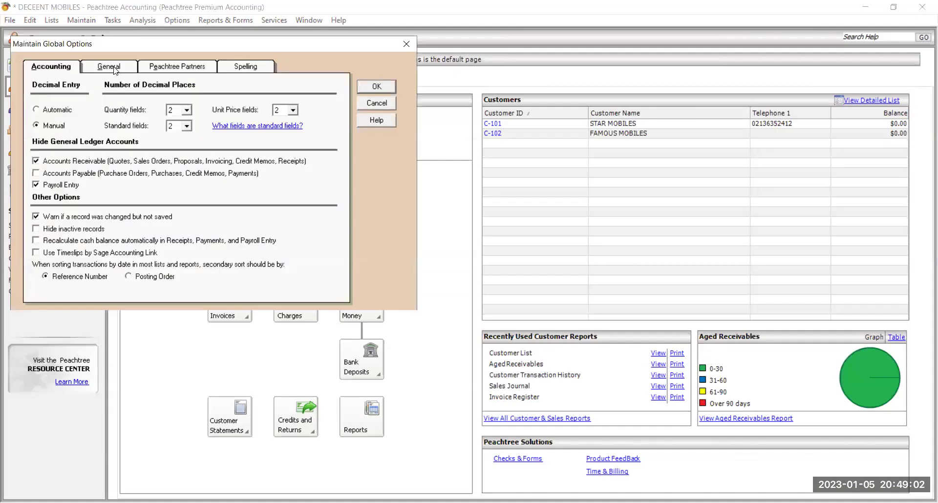
left_click(109, 67)
left_click(61, 188)
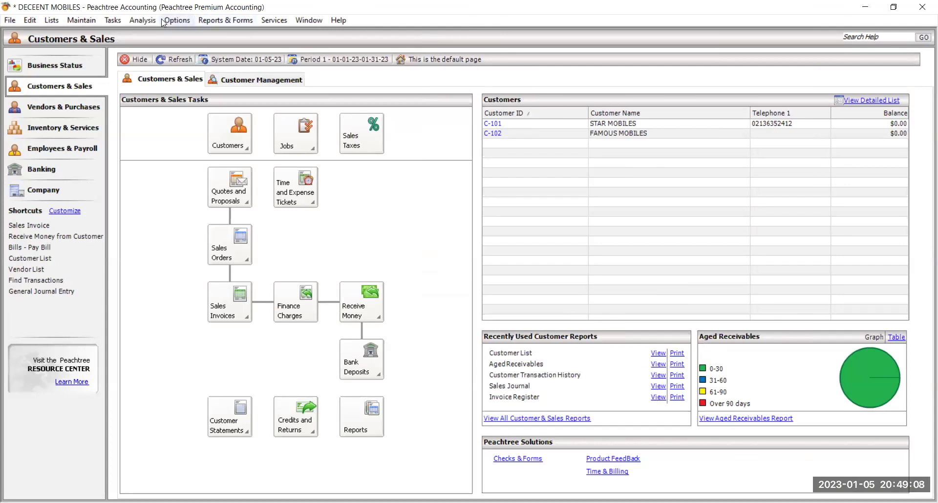
Reopen the previous general journal entry to check its account lines in the one-line display, and close it
left_click(113, 20)
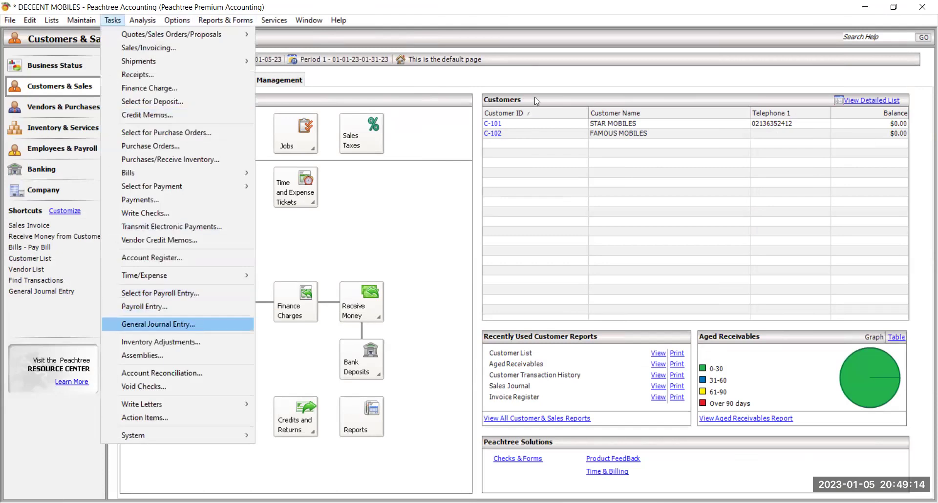
key("Return")
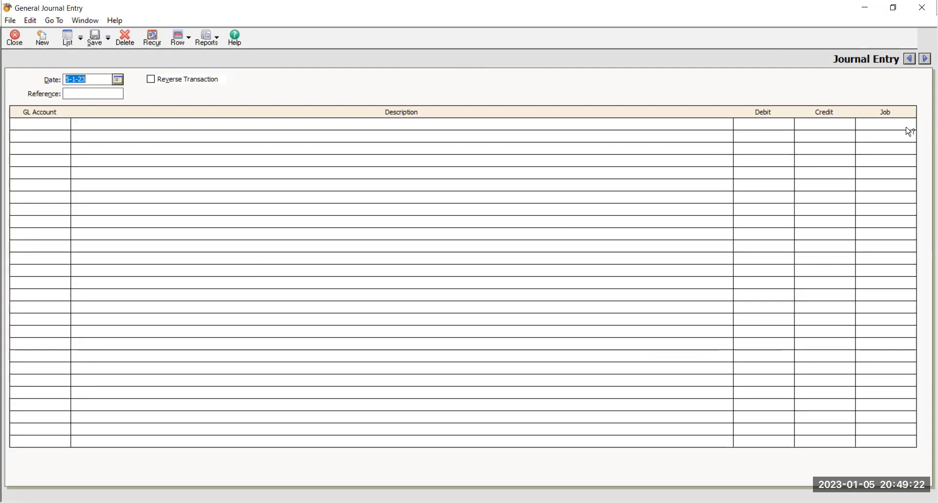
left_click(914, 60)
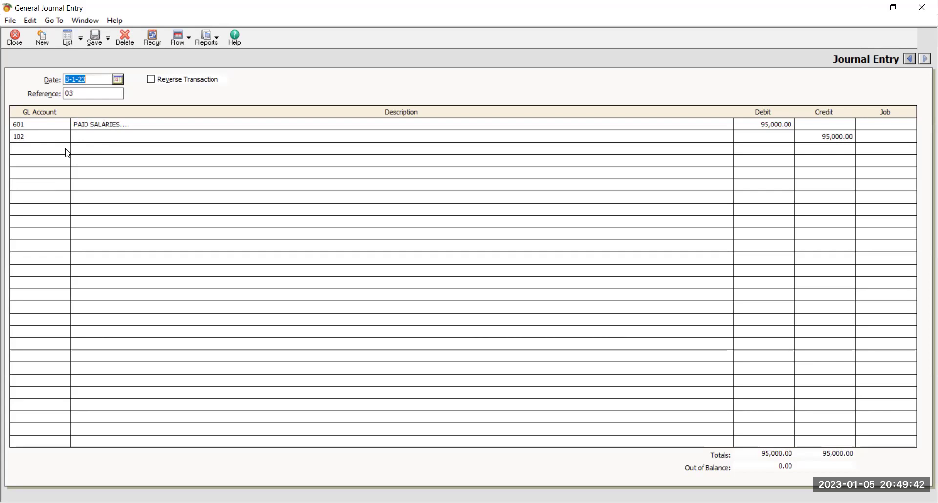
left_click(13, 38)
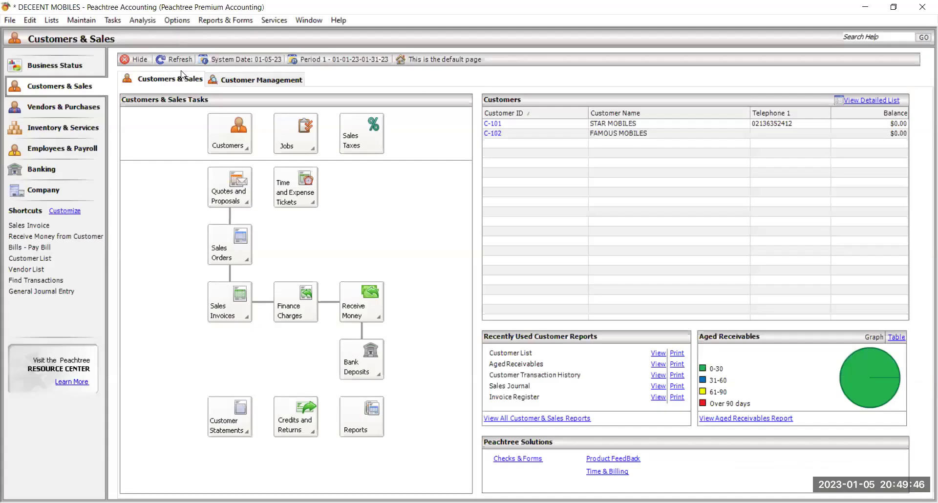
Set the line item entry display to 2 Line in the global options and apply the change
left_click(172, 23)
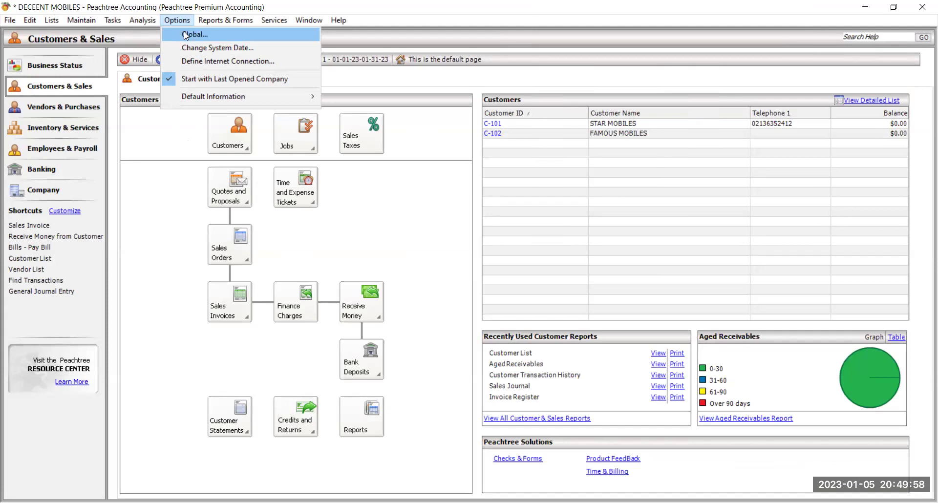
left_click(228, 36)
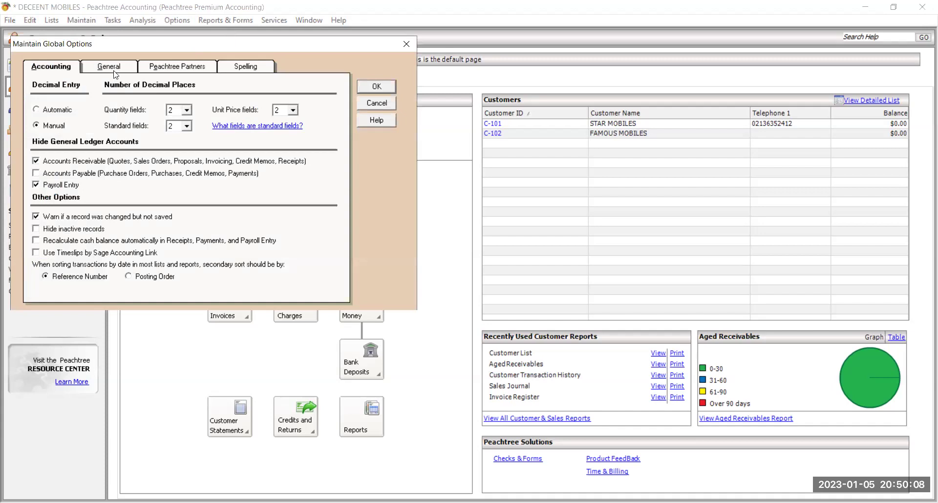
left_click(117, 74)
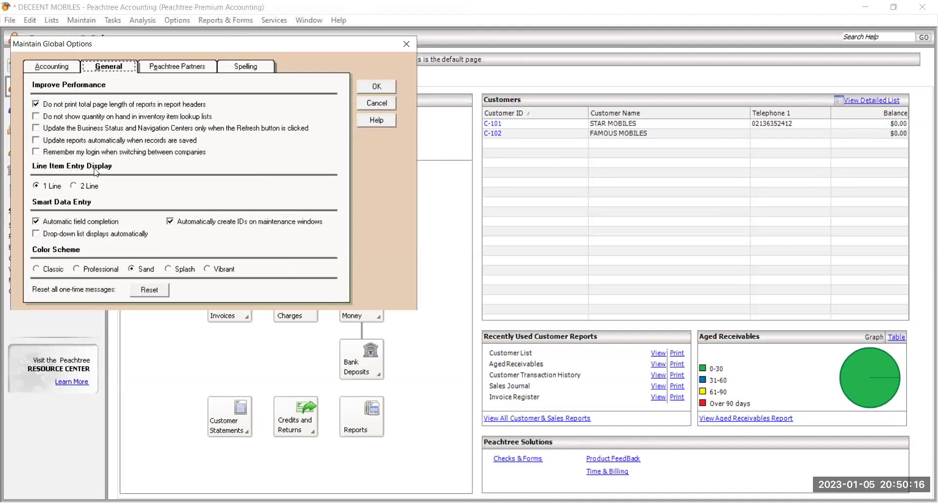
left_click(77, 186)
left_click(369, 91)
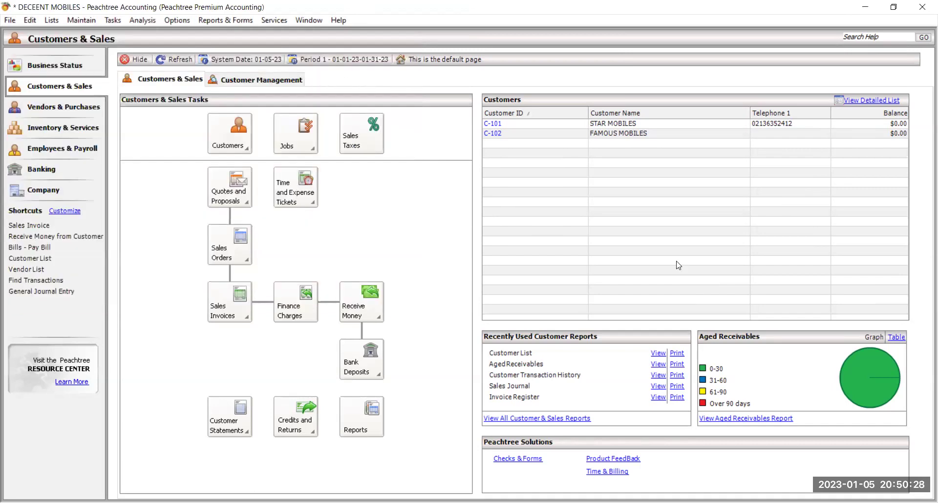
Reopen the previous general journal entry to check its account names in the two-line display, and close it
left_click(117, 22)
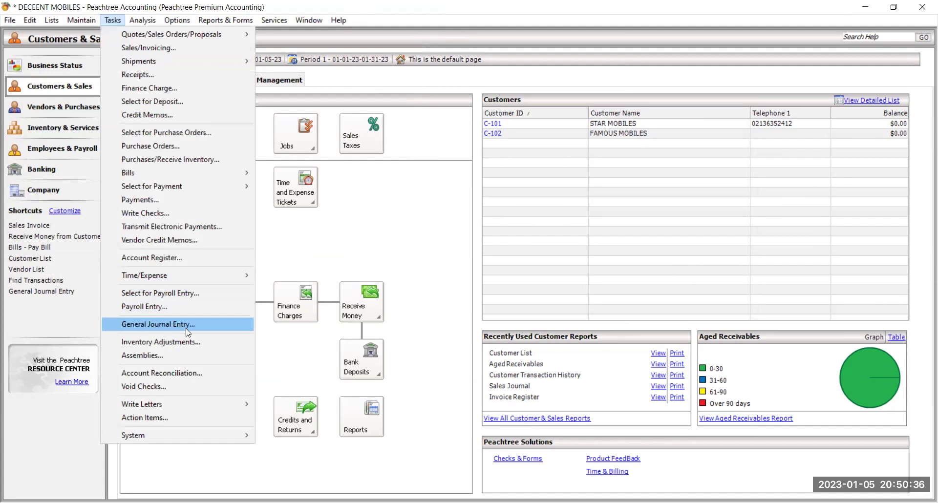
left_click(188, 325)
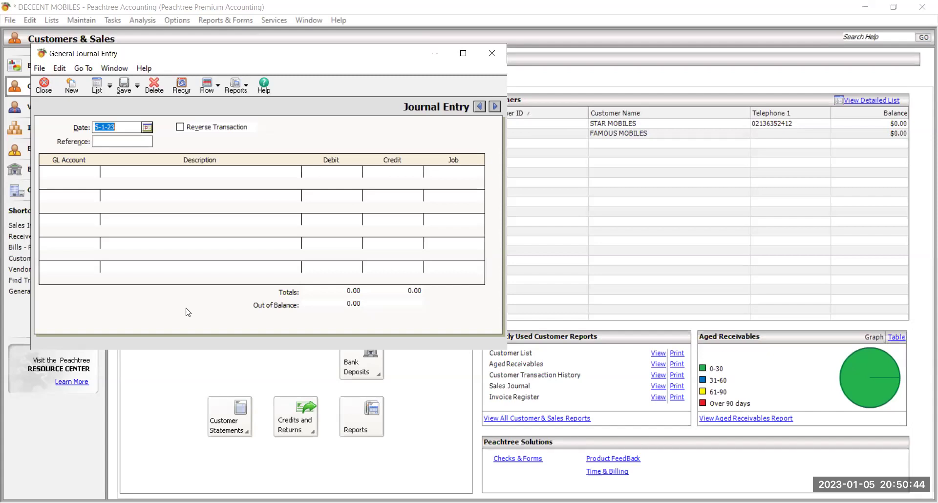
left_click(463, 55)
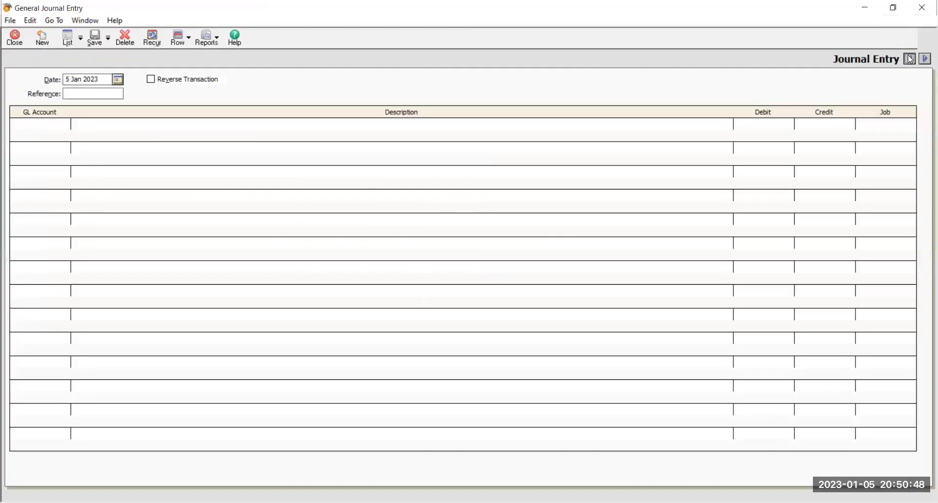
left_click(909, 59)
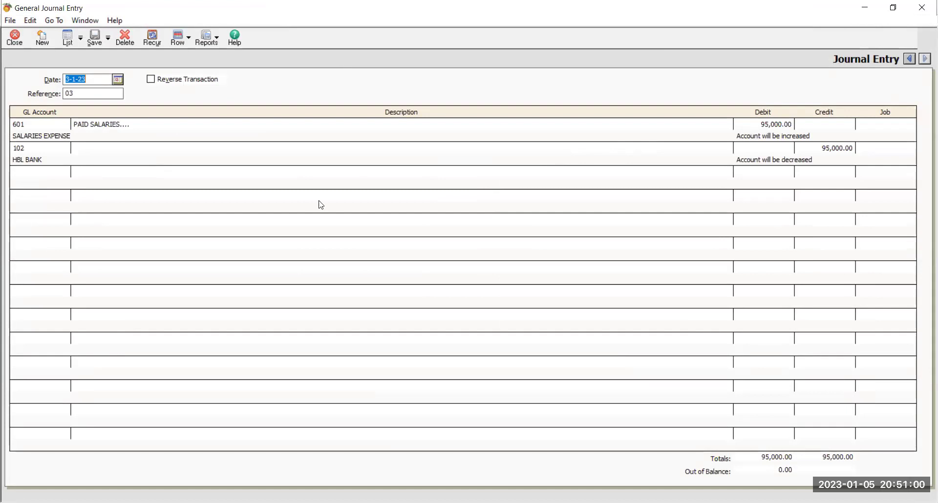
left_click(6, 43)
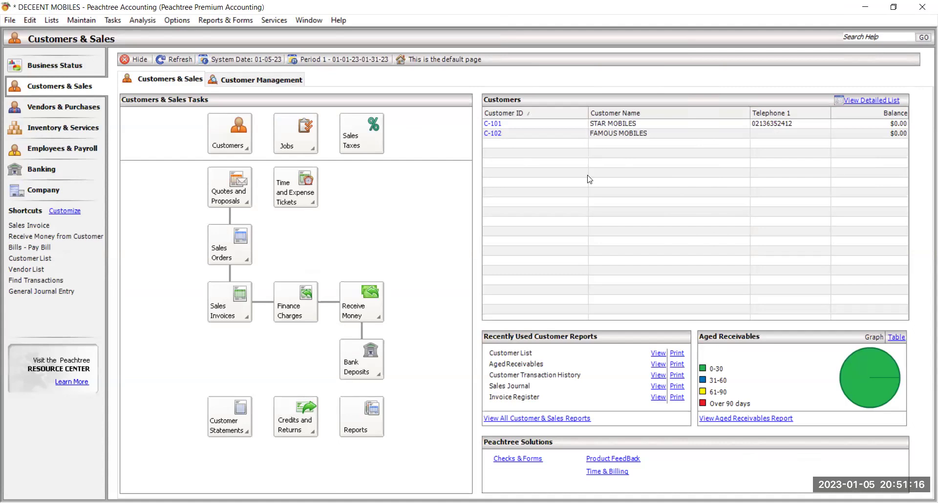
left_click(515, 183)
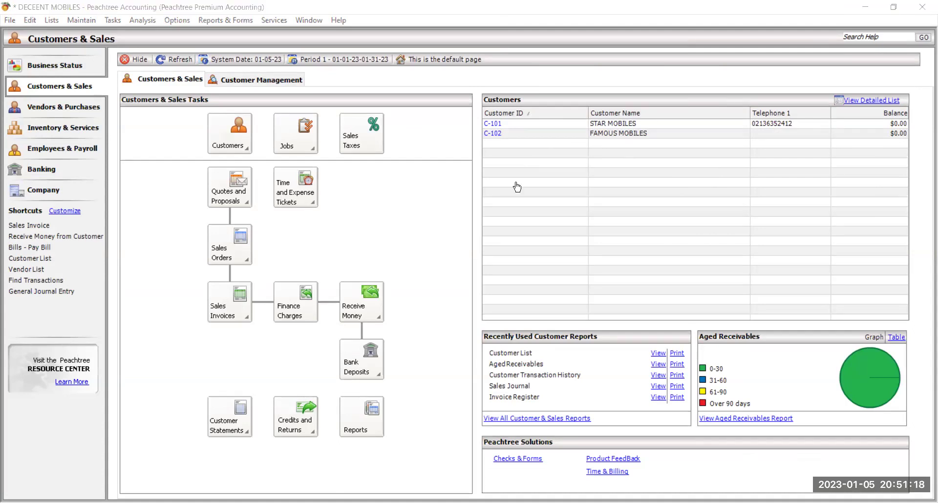